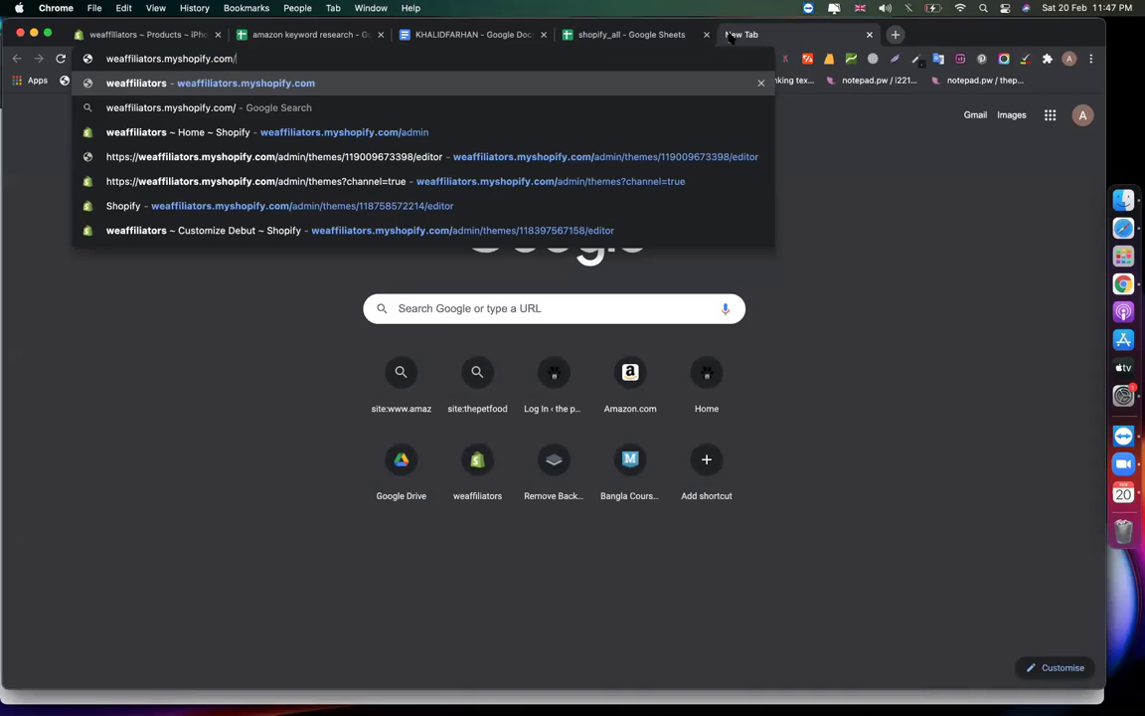
- Load the store's Shopify admin and close the Google Docs and keyword research tabs
key(Return)
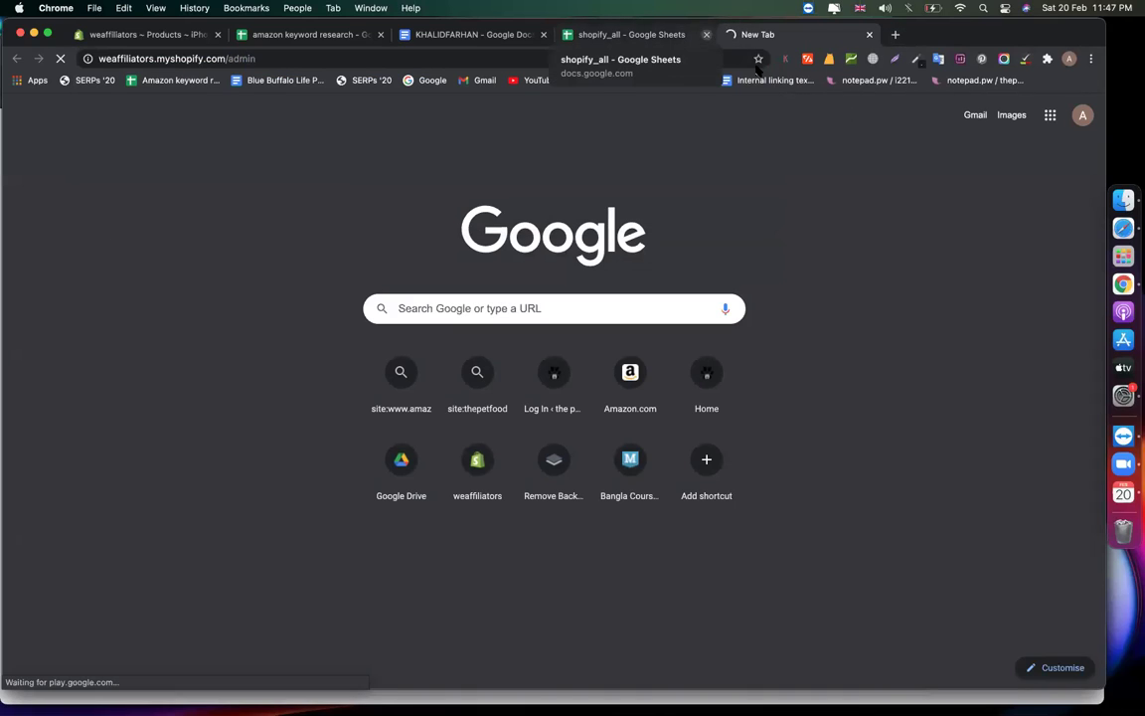
click(543, 35)
click(380, 34)
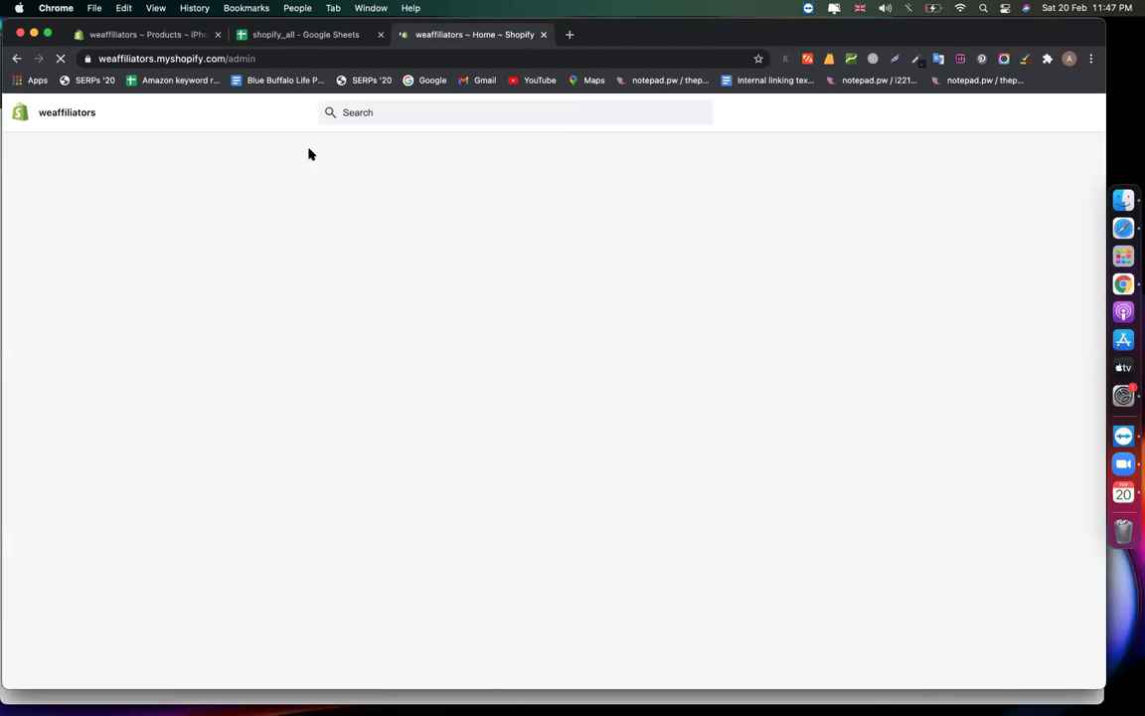
- Bring up the list of installed apps in the Shopify admin
scroll(335, 416, down, 4)
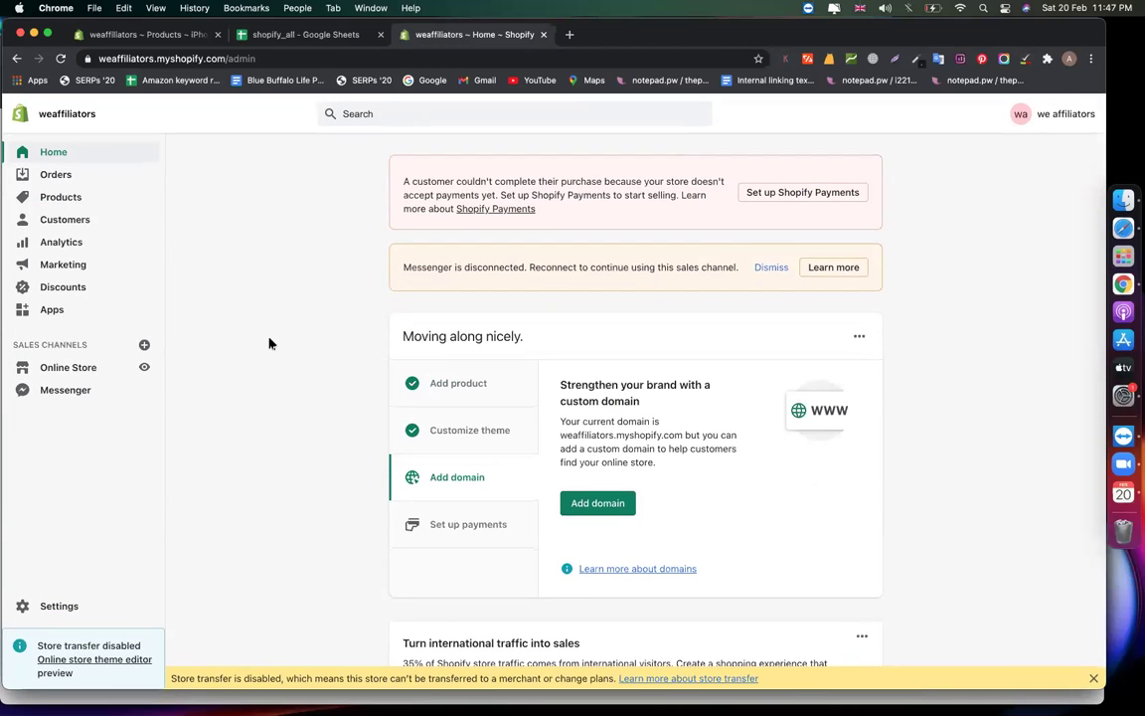
click(43, 311)
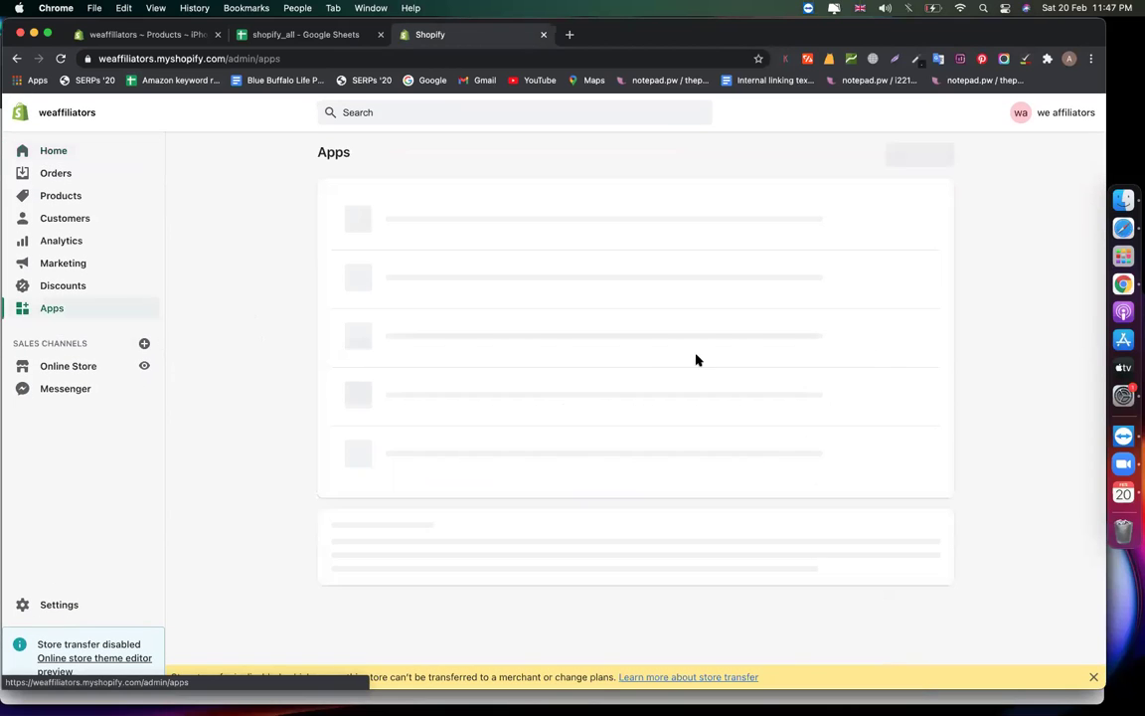
scroll(909, 430, down, 5)
scroll(672, 399, up, 5)
- Switch to the shopify_all spreadsheet and show its '7. Oberlo App' sheet
click(289, 35)
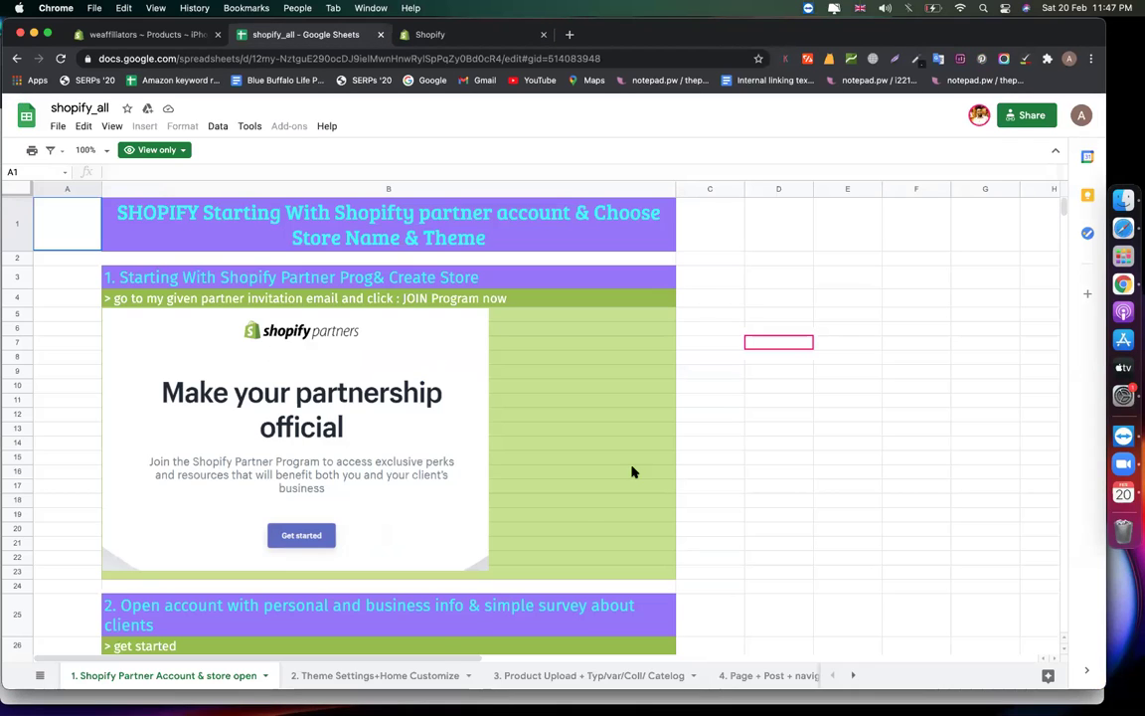
scroll(647, 686, right, 3)
scroll(637, 685, right, 4)
scroll(619, 684, right, 2)
click(572, 675)
click(868, 415)
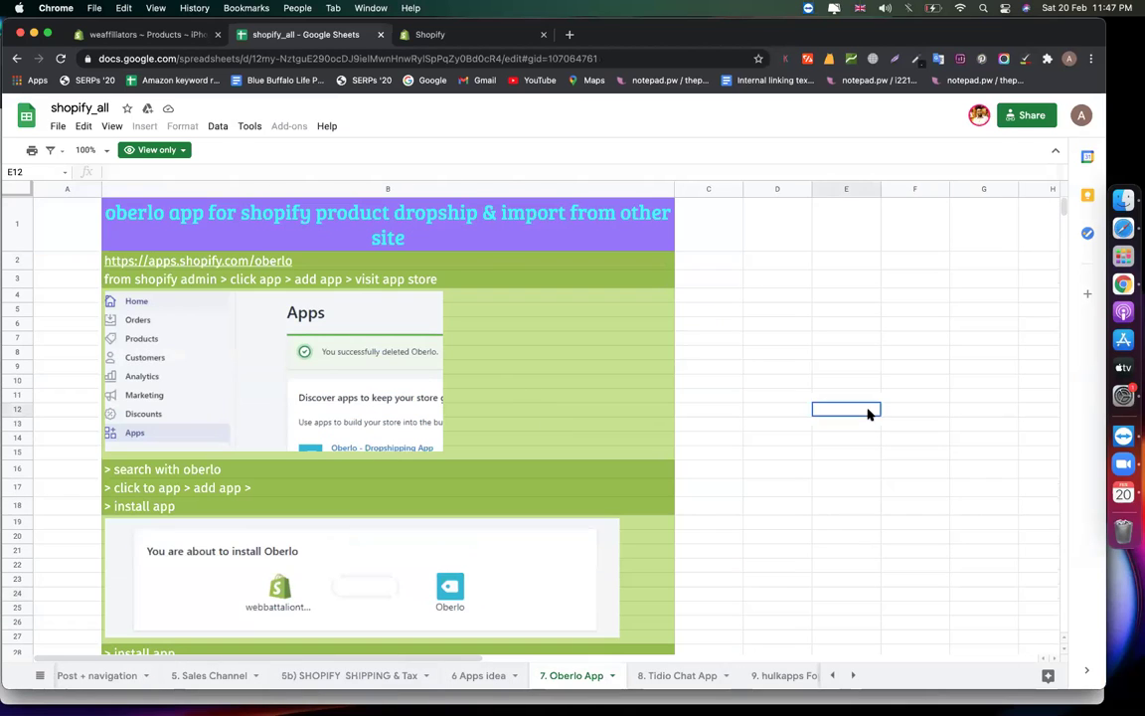
- Launch Oberlo from the Shopify installed apps list in its own tab, then start a blank tab
click(455, 35)
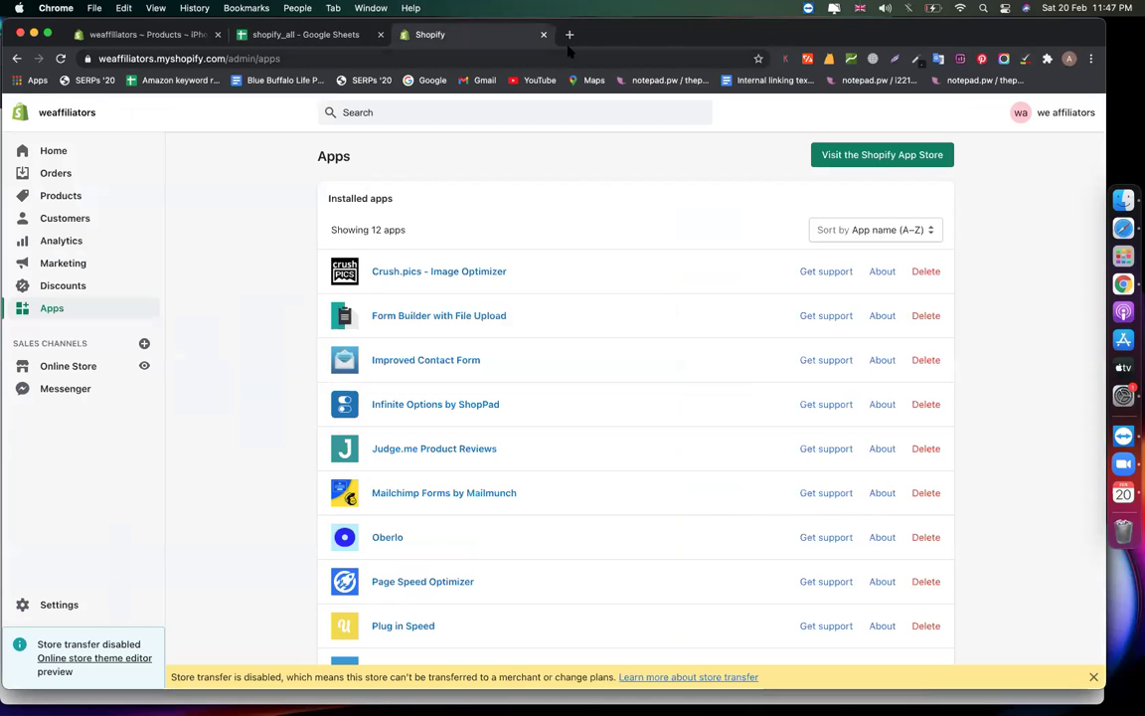
scroll(533, 304, down, 3)
scroll(390, 418, up, 2)
click(388, 415)
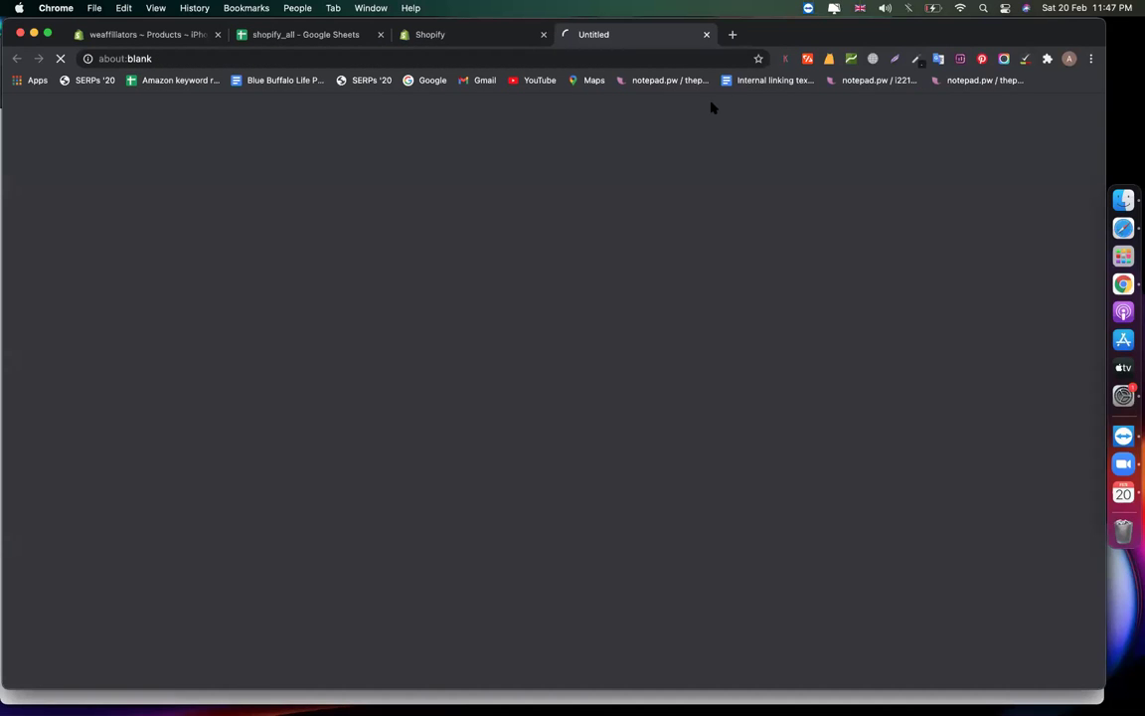
click(515, 34)
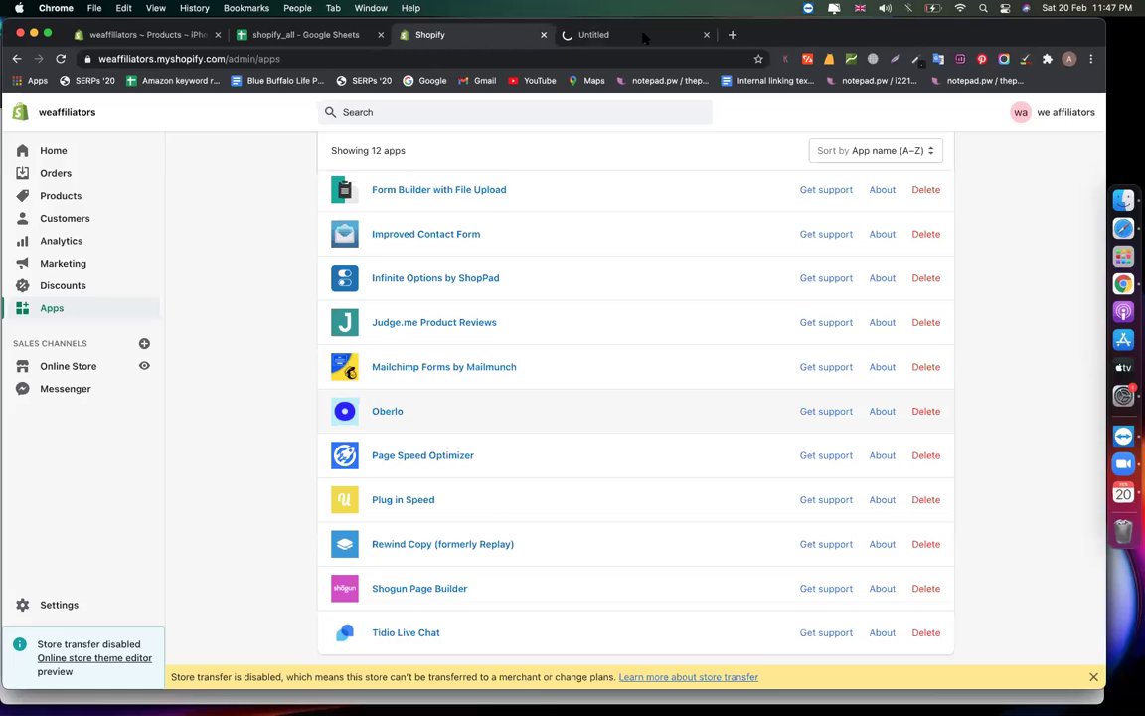
click(597, 34)
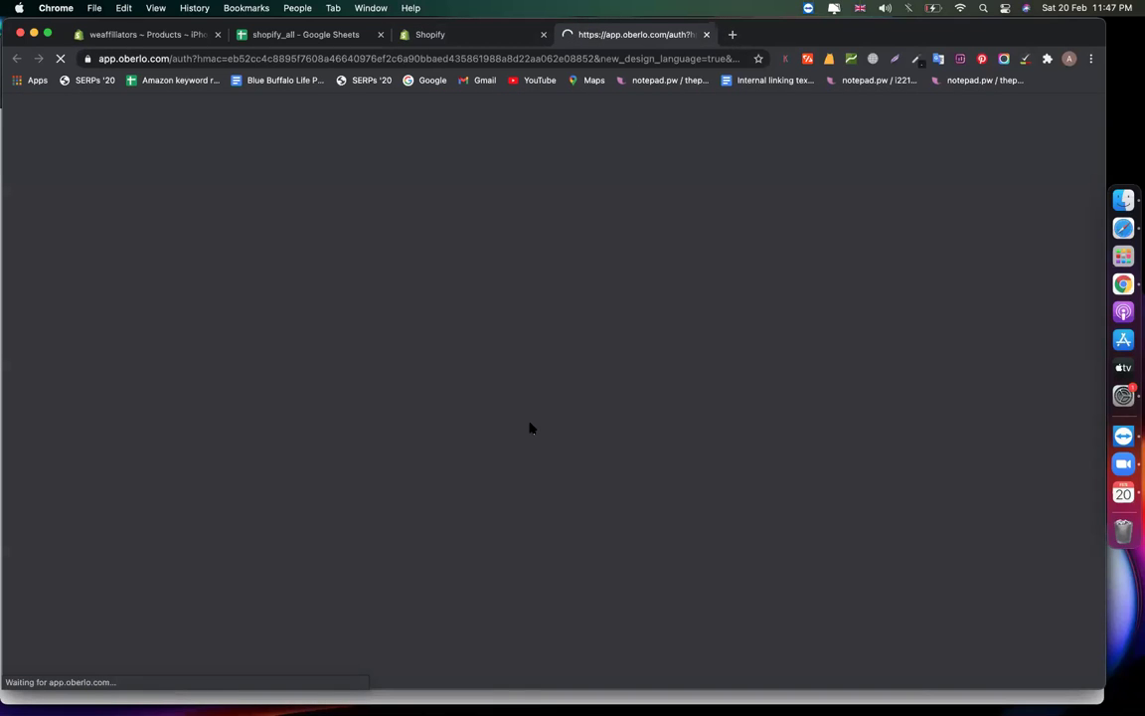
click(732, 34)
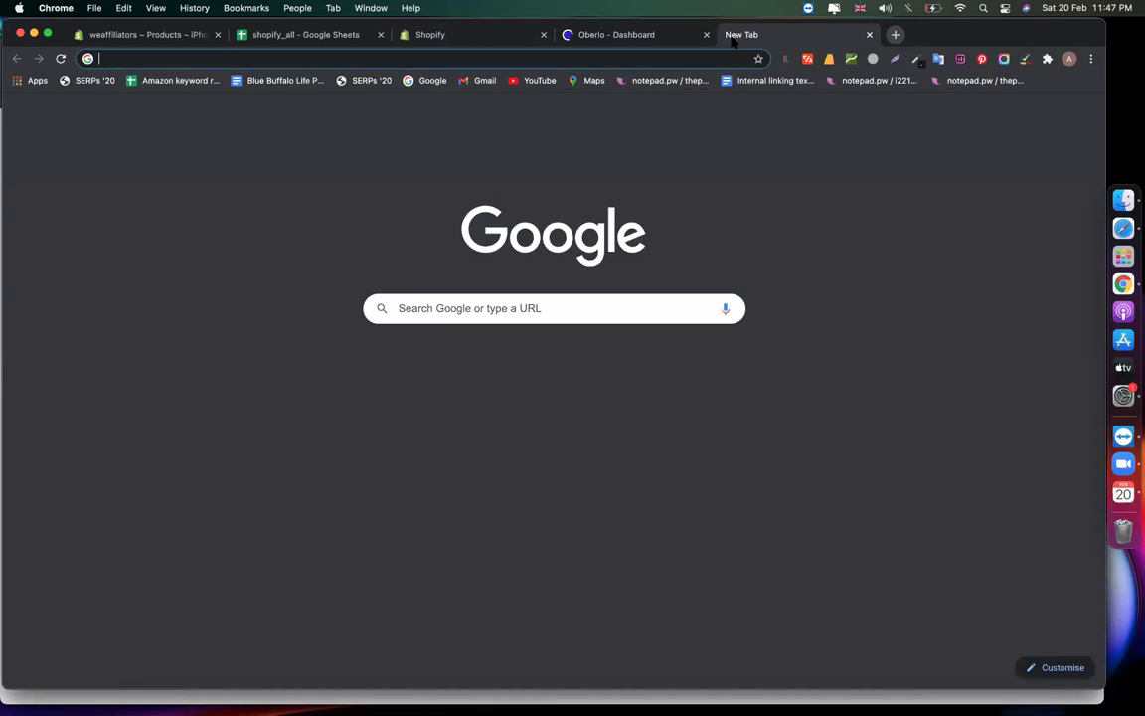
- Load aliexpress.com in the new tab, correcting the mistyped address
text(aliex)
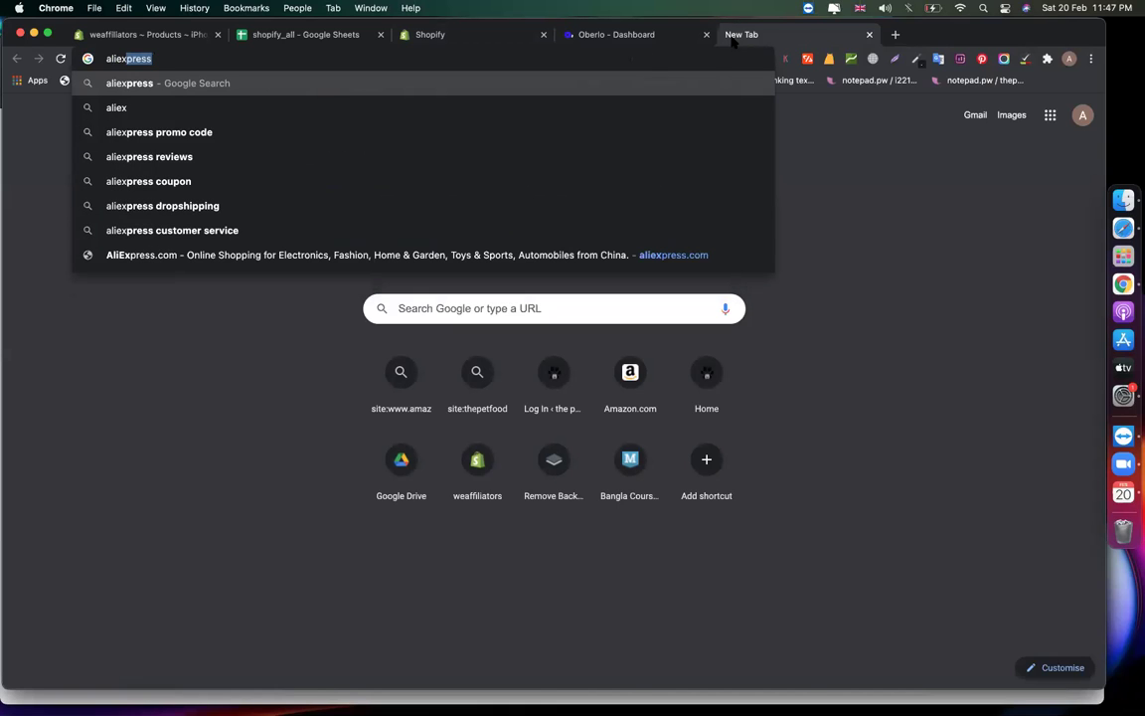
text(press.cm)
key(BackSpace)
text(om)
key(Return)
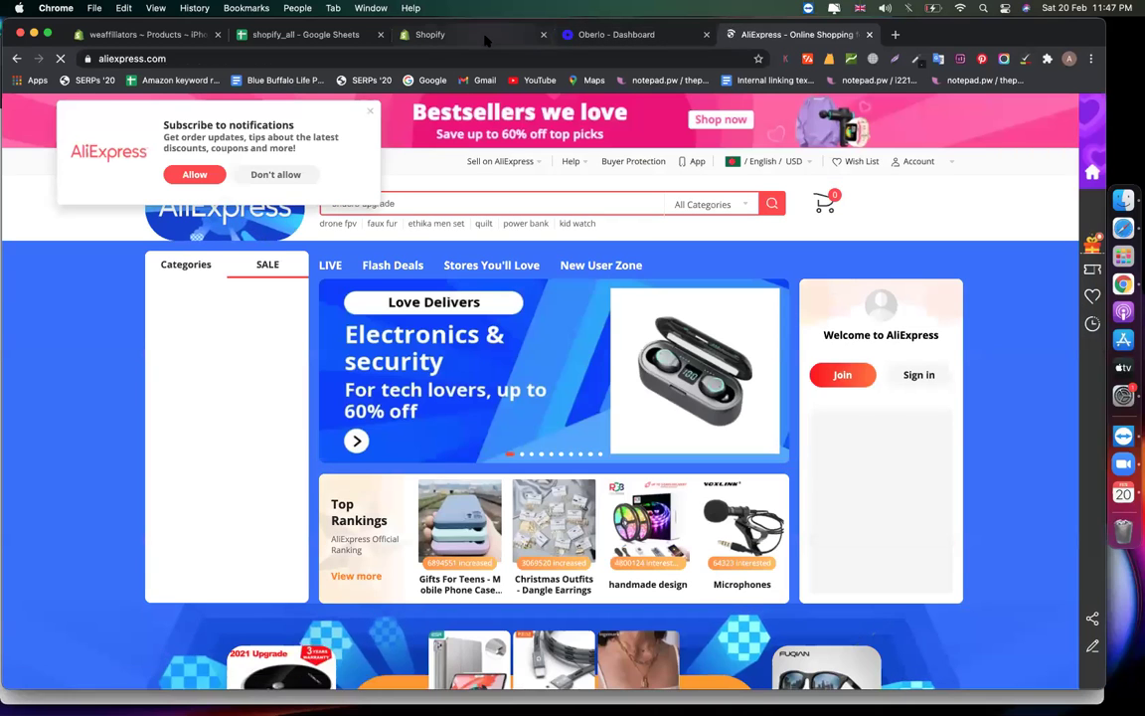
- Dismiss the AliExpress coupon pop-up, browse the products, then return to the Shopify apps list
click(452, 34)
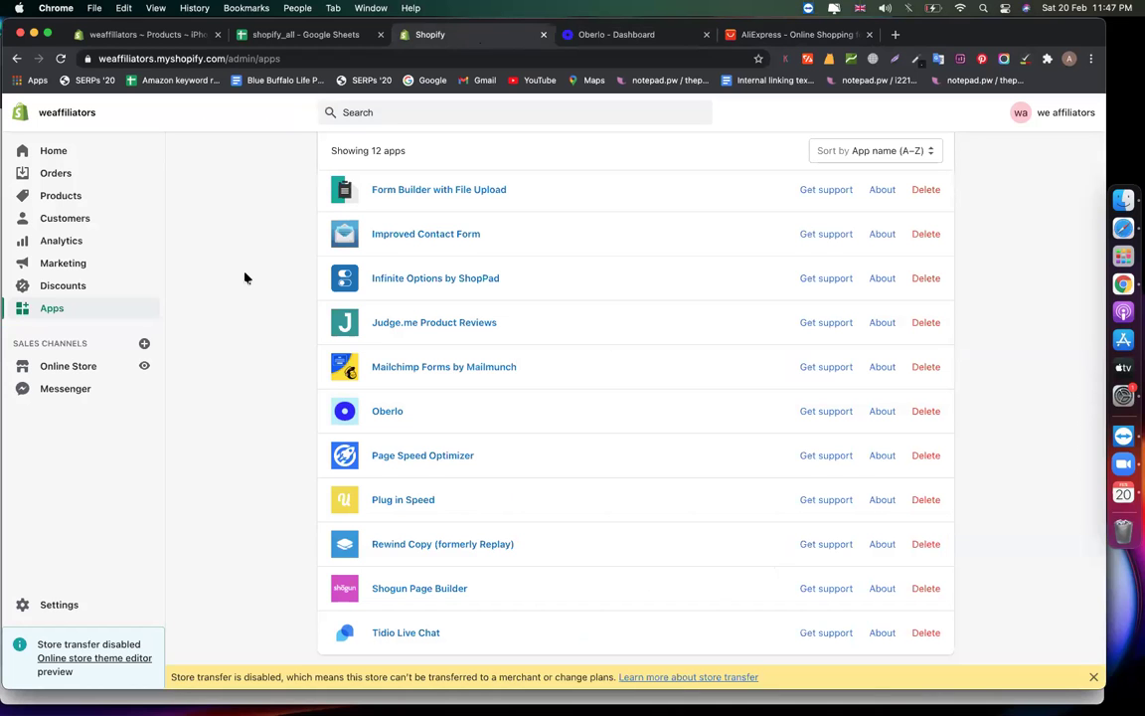
click(785, 33)
scroll(867, 370, down, 3)
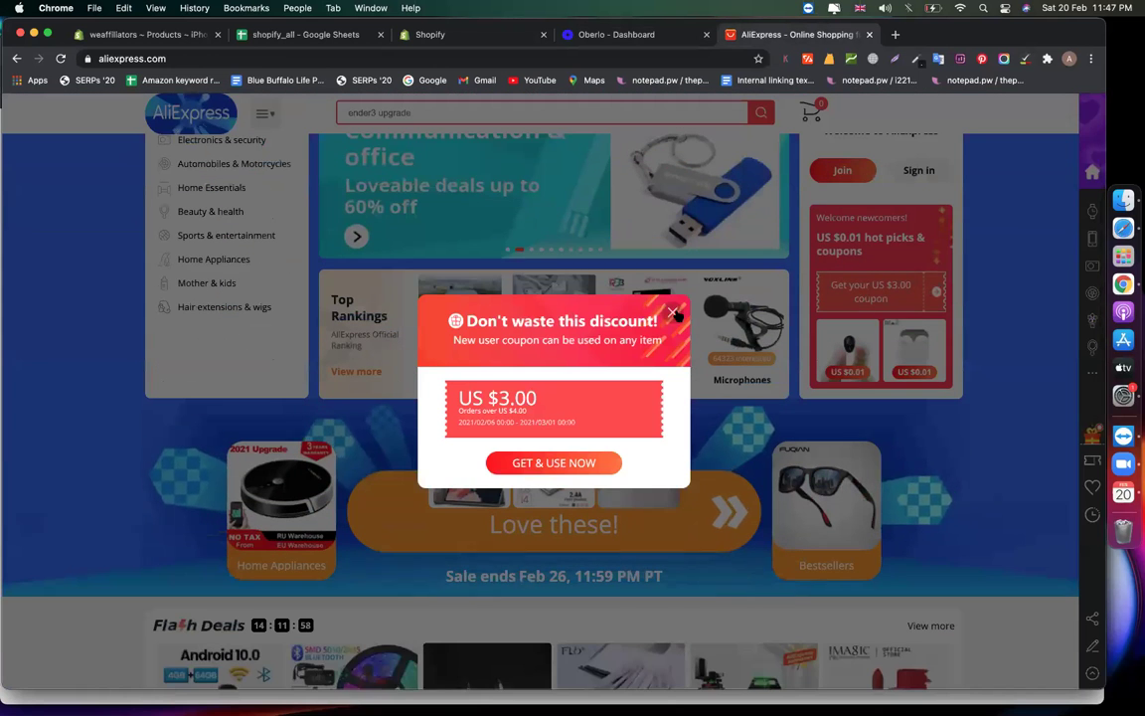
click(336, 340)
scroll(336, 340, down, 10)
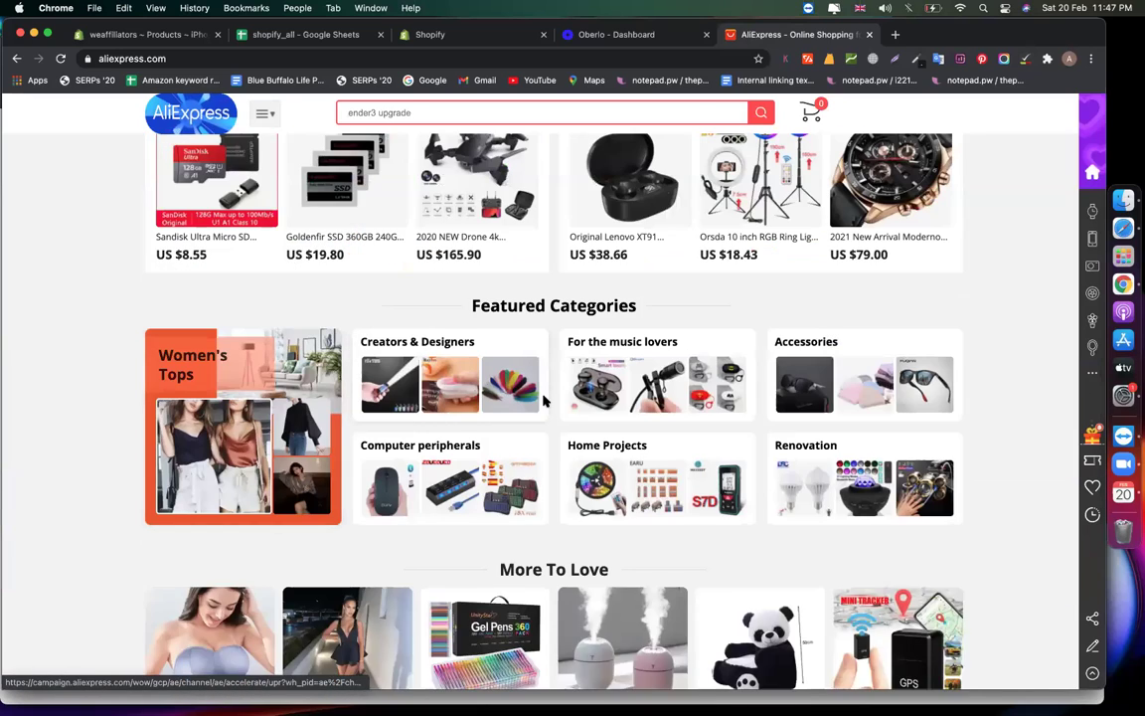
scroll(544, 402, down, 5)
scroll(545, 402, down, 5)
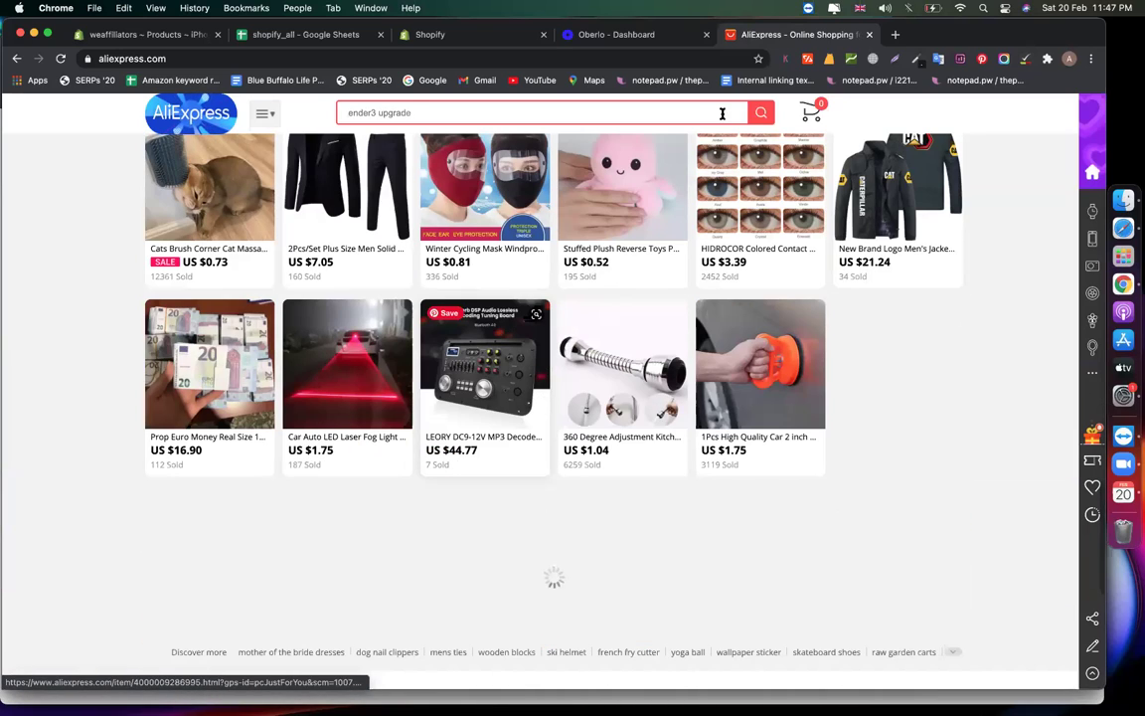
click(472, 35)
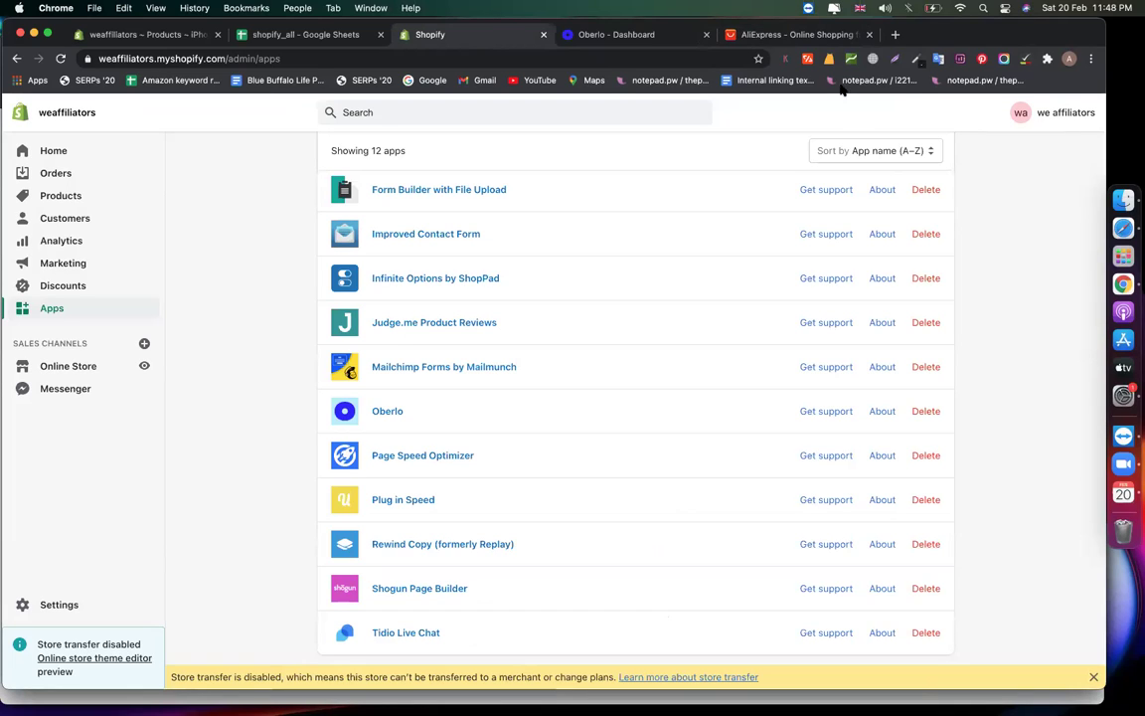
- Bring the AliExpress home page with its recommended products back into view
click(821, 37)
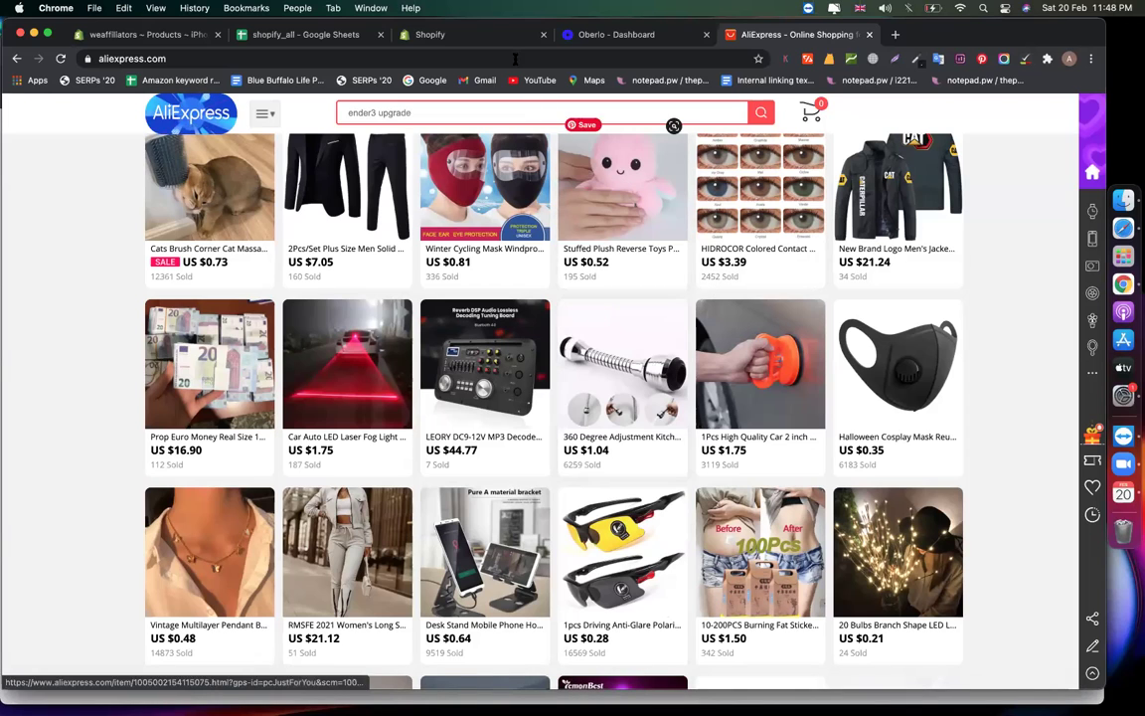
- Open the shopify_all '6 Apps idea' sheet and follow the apps.shopify.com link in B6
click(303, 34)
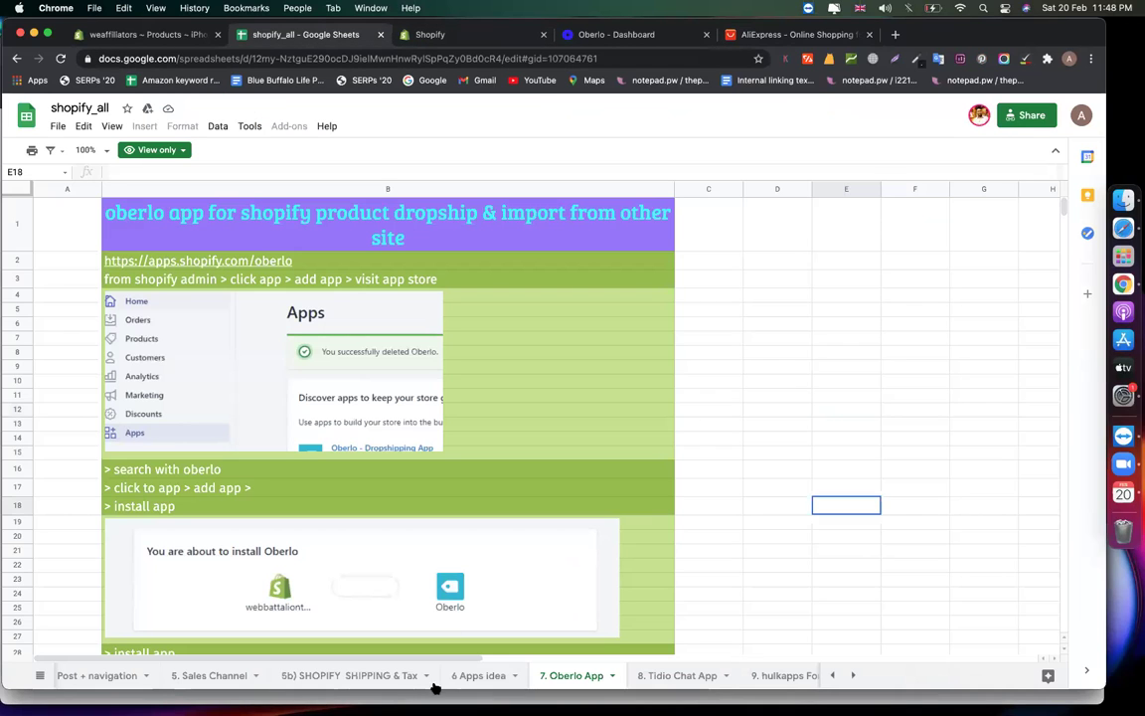
key(super+grave)
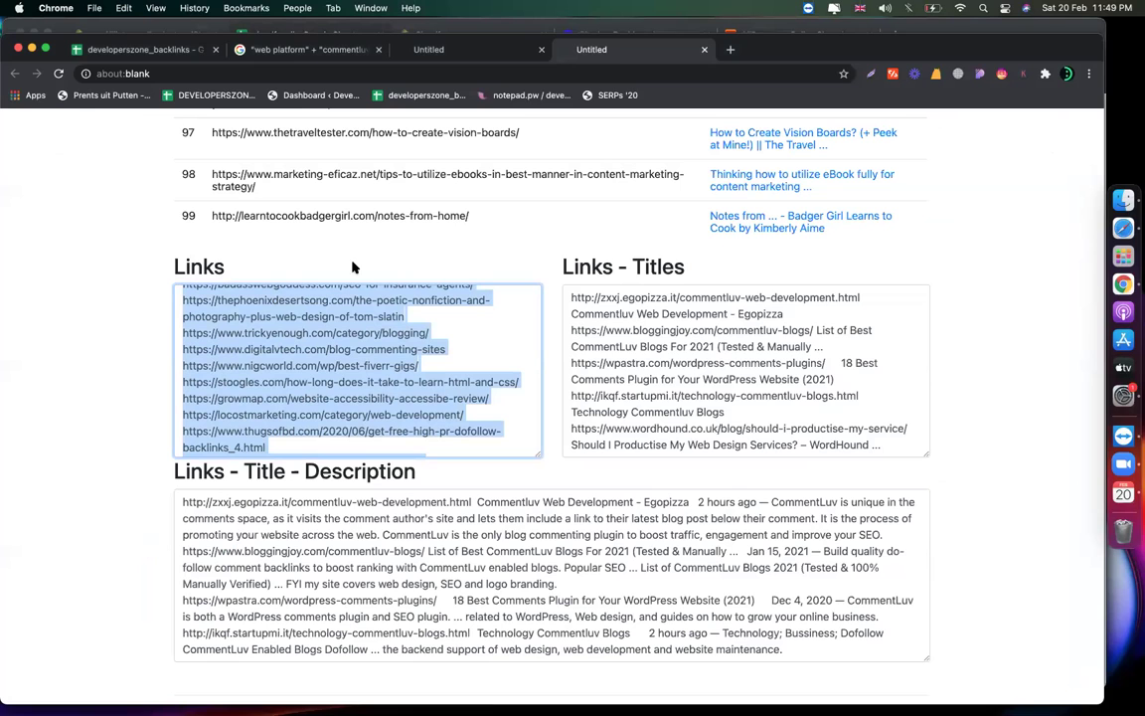
click(1067, 76)
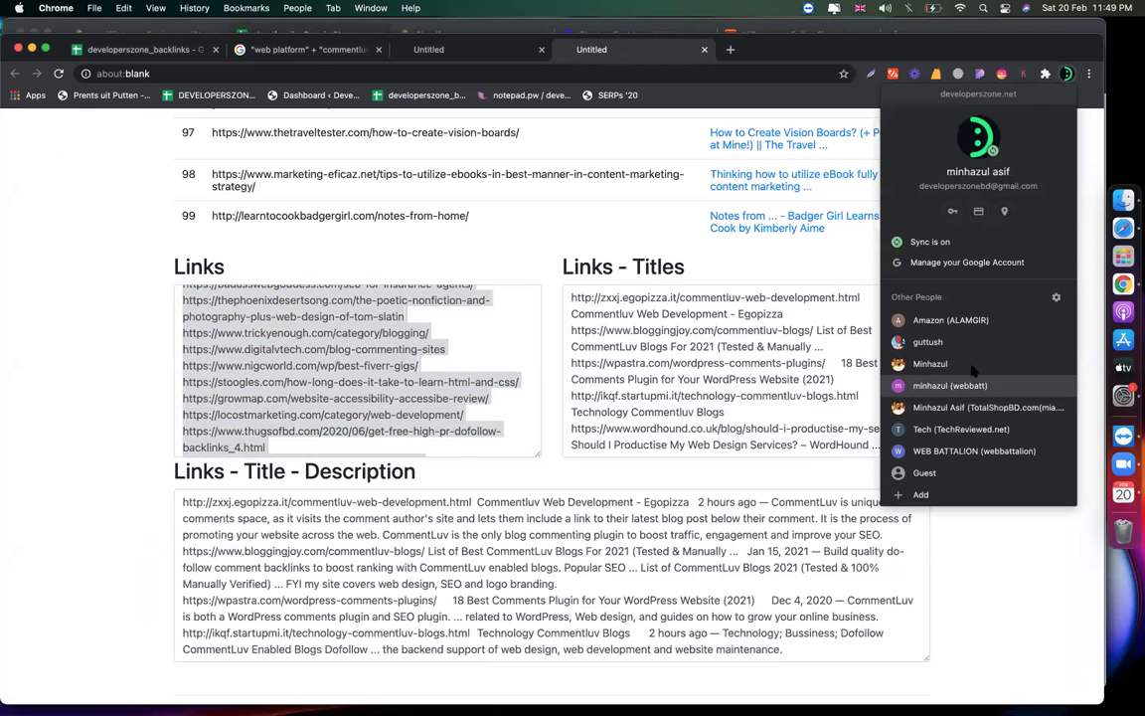
click(875, 289)
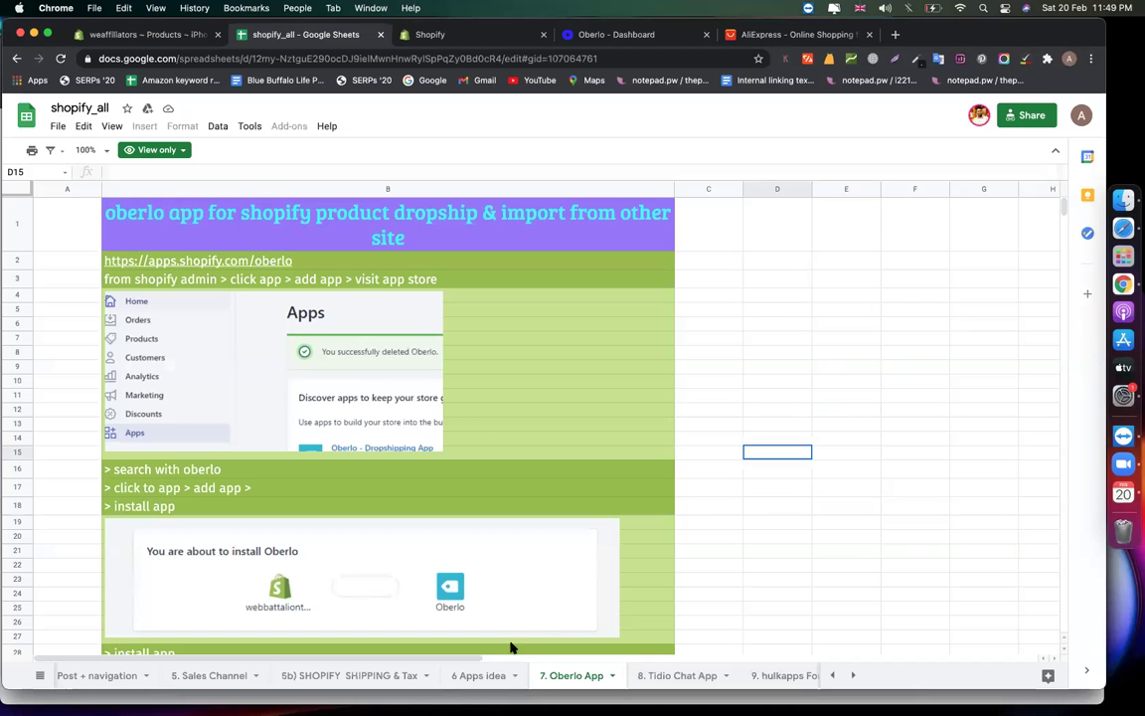
click(475, 676)
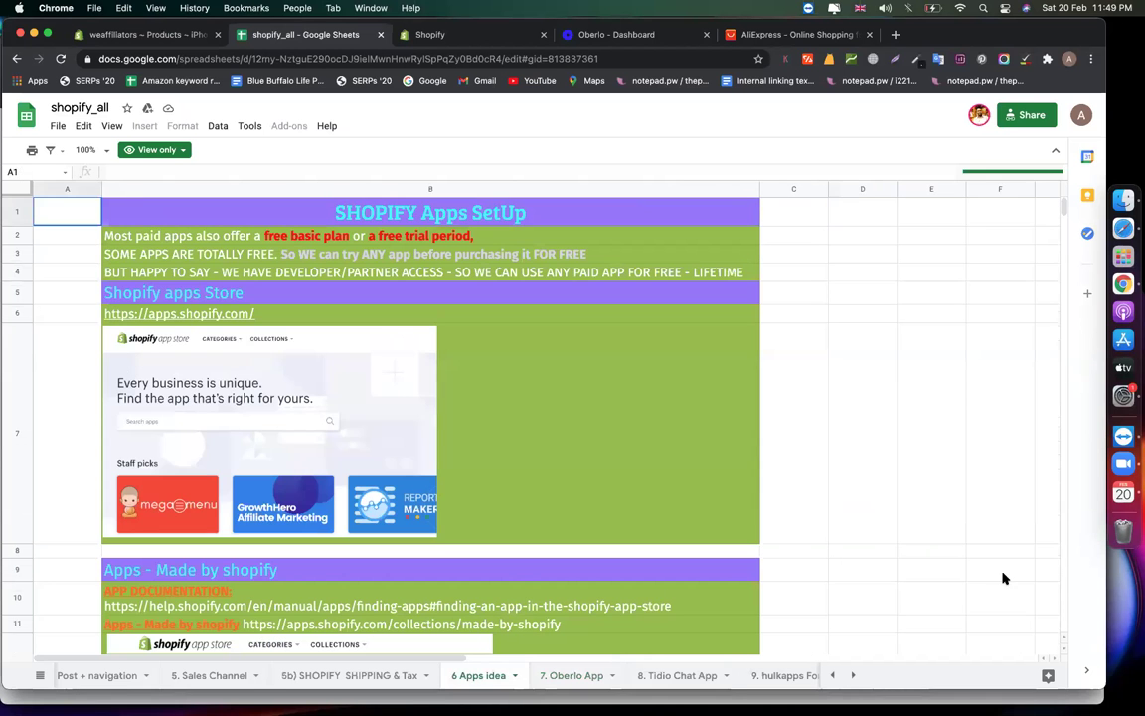
click(860, 390)
click(837, 278)
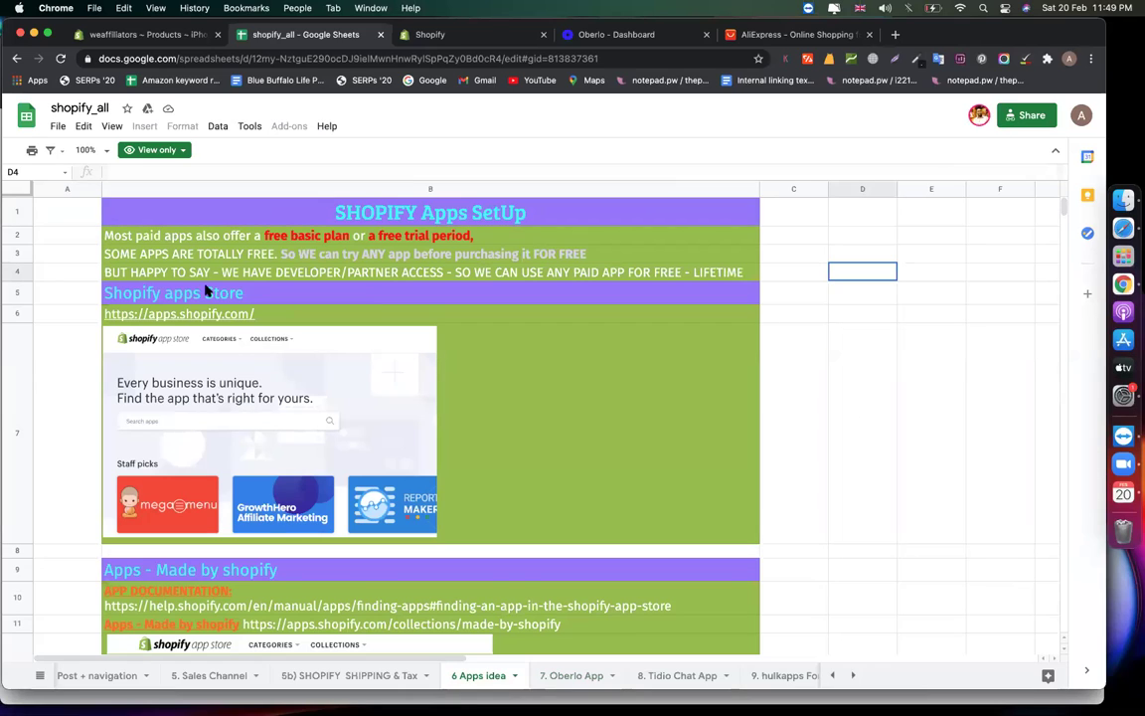
click(203, 313)
click(224, 340)
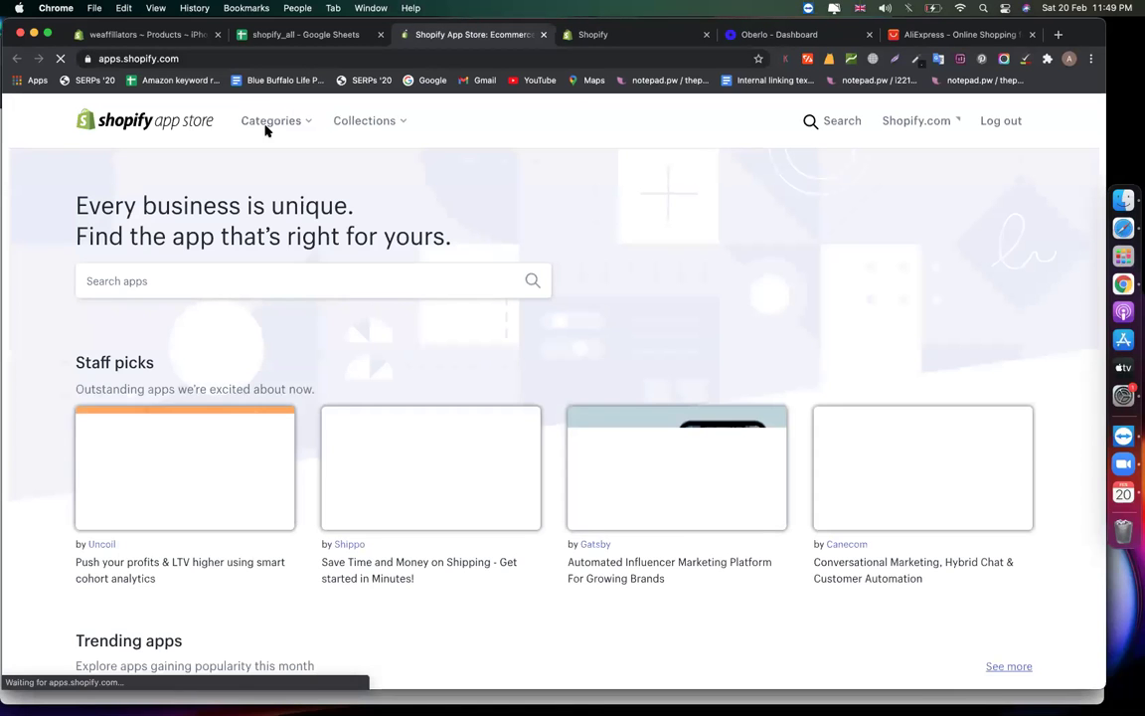
- Search the Shopify App Store for 'oberlo', getting 53 results
click(258, 280)
scroll(421, 378, down, 10)
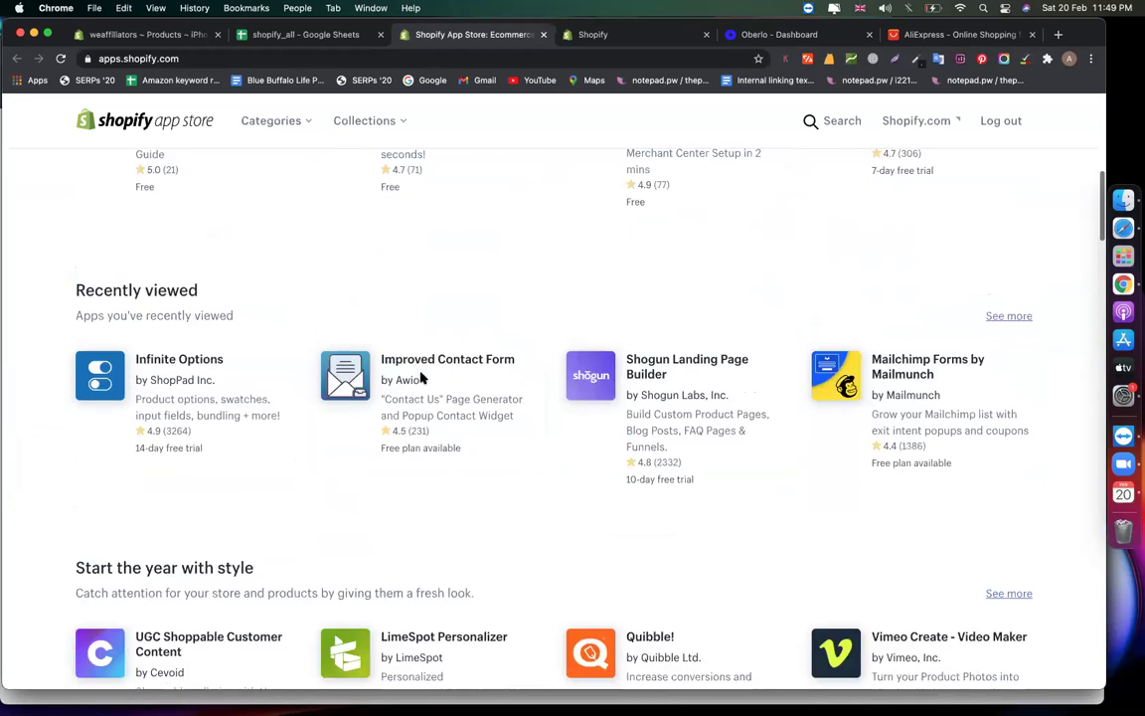
scroll(245, 419, down, 10)
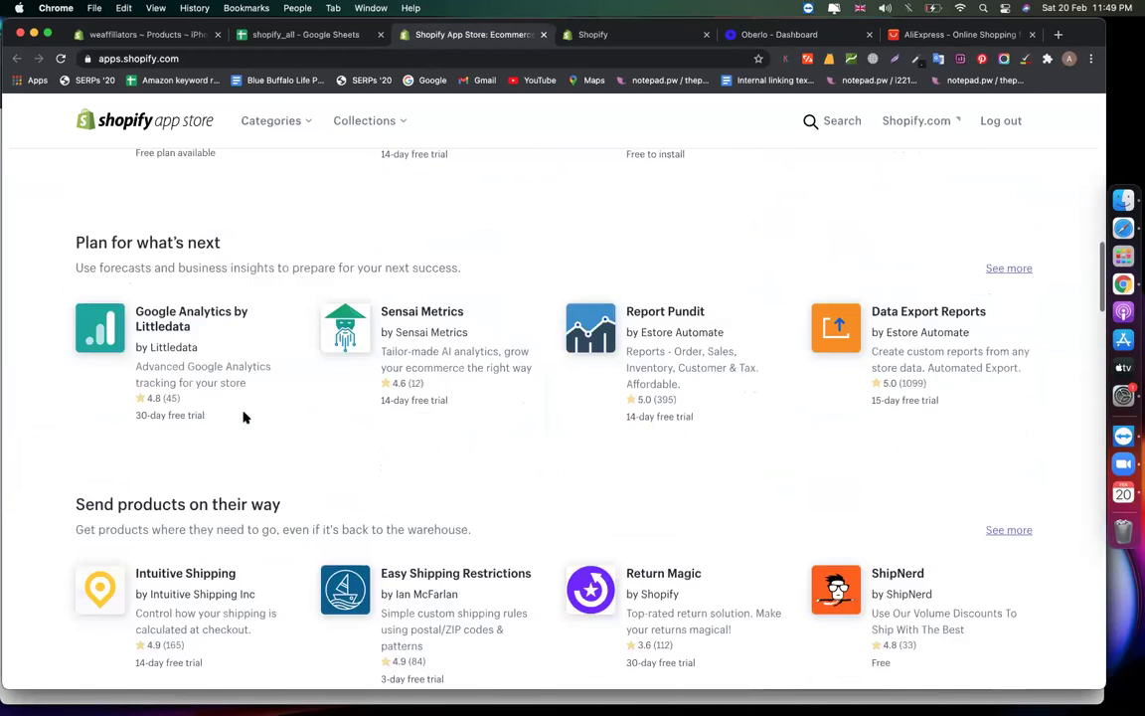
scroll(244, 419, down, 5)
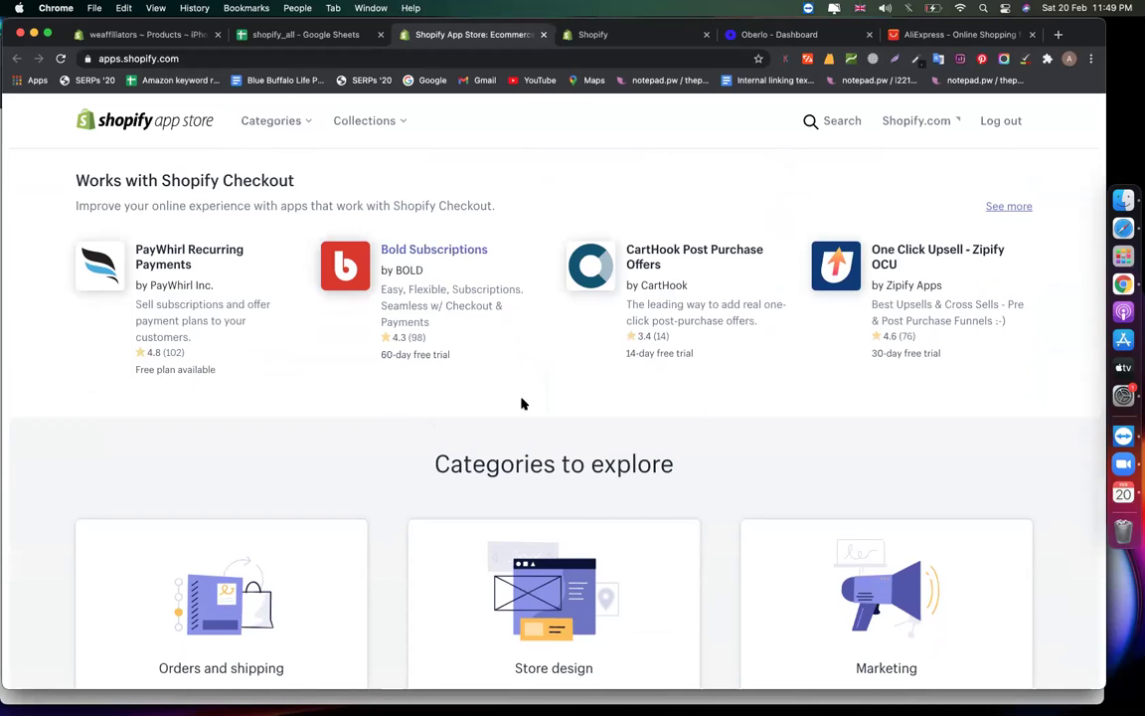
scroll(557, 362, up, 20)
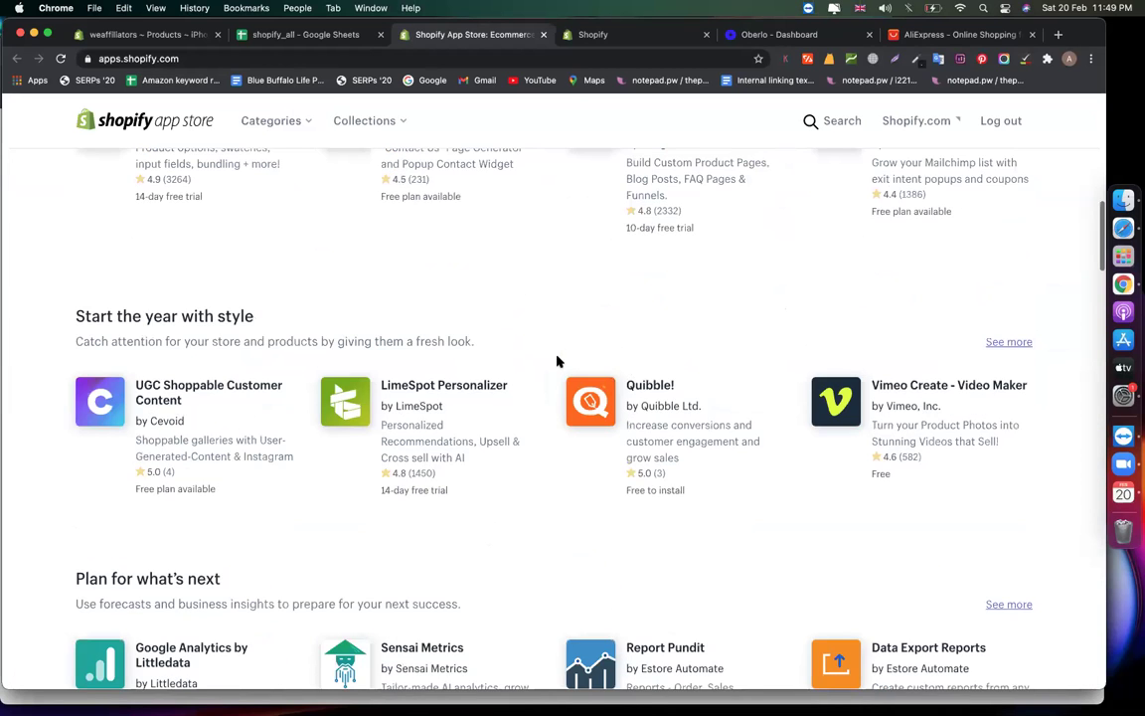
scroll(558, 361, down, 1)
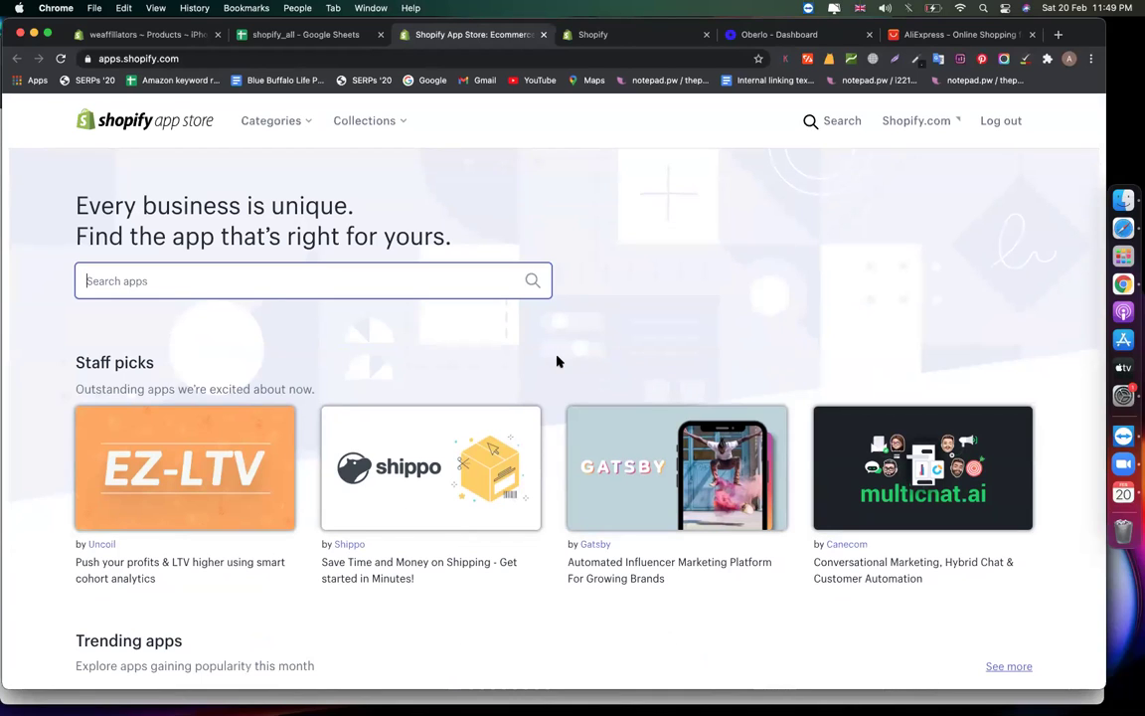
text(o)
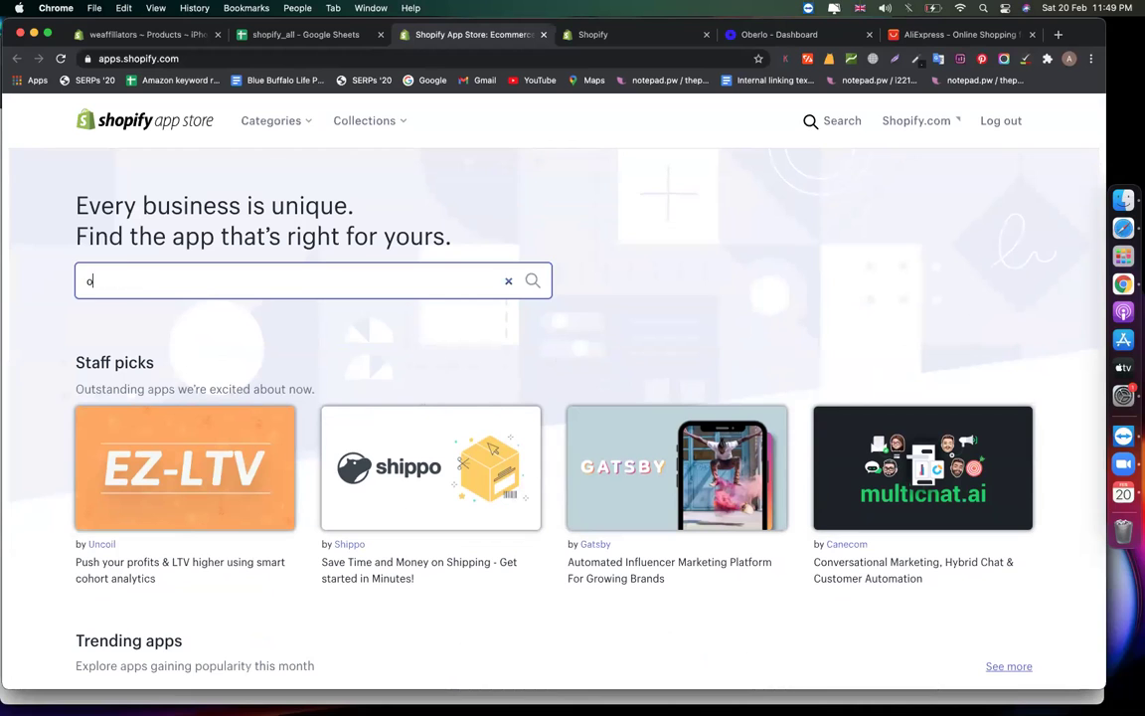
text(berlo)
key(Return)
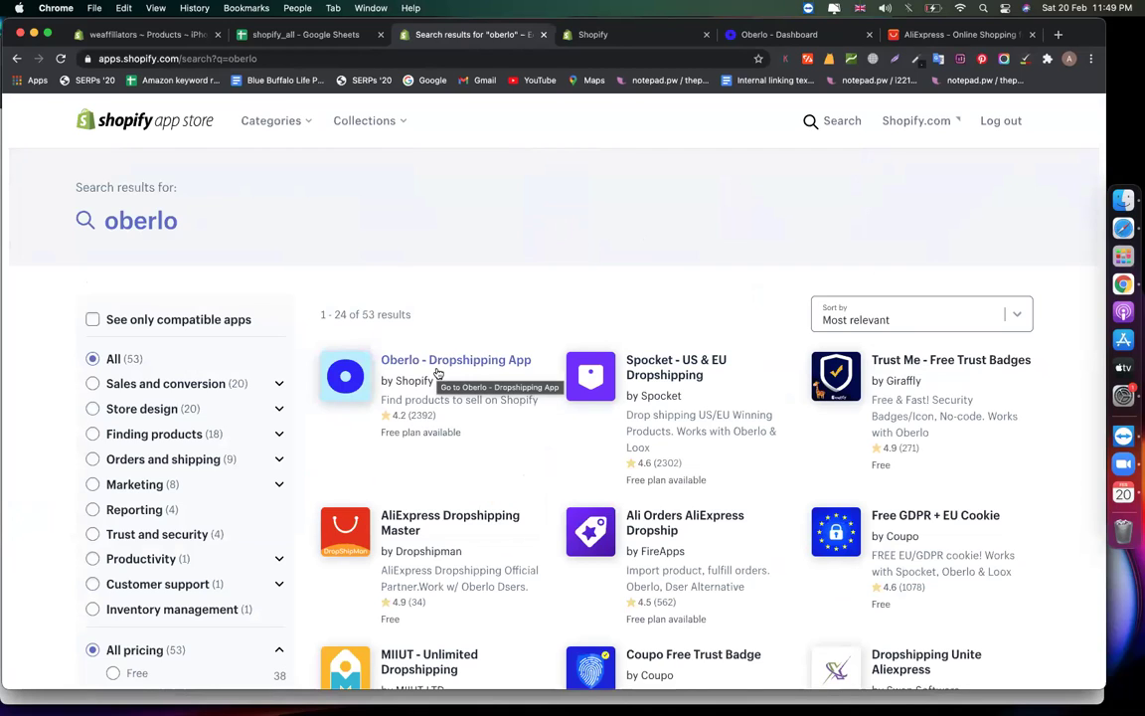
click(796, 36)
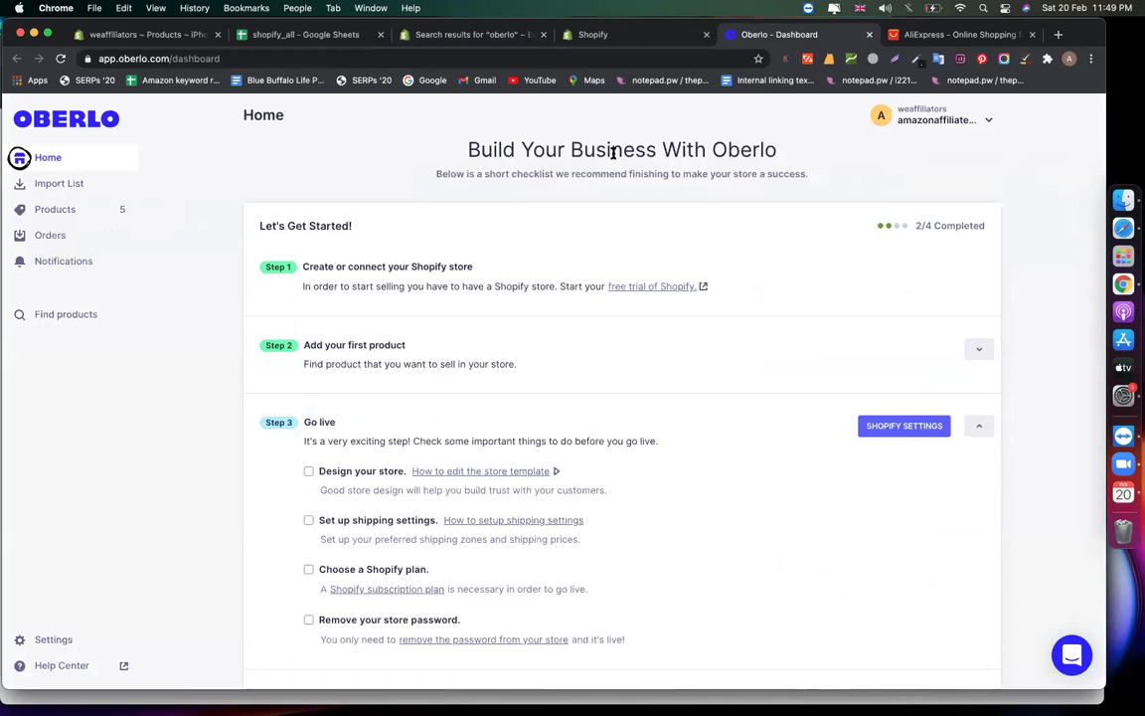
- Review the Oberlo dashboard checklist and open its Products list of 5 AliExpress items
scroll(614, 469, down, 5)
scroll(614, 469, up, 5)
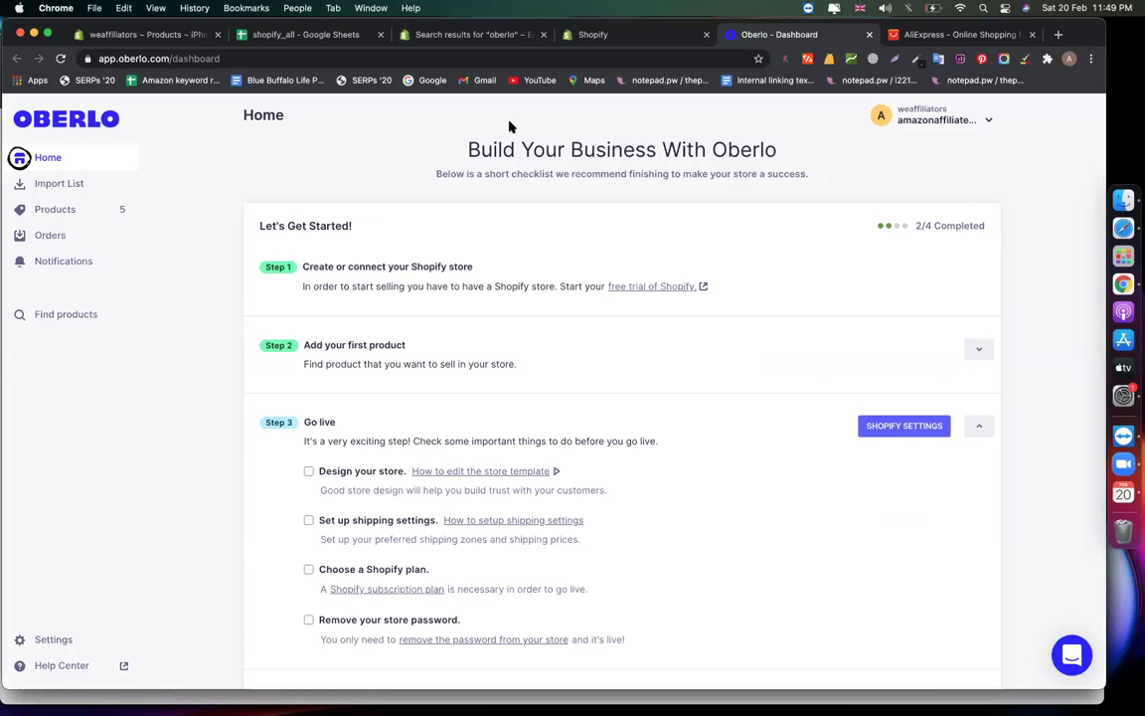
scroll(373, 627, down, 5)
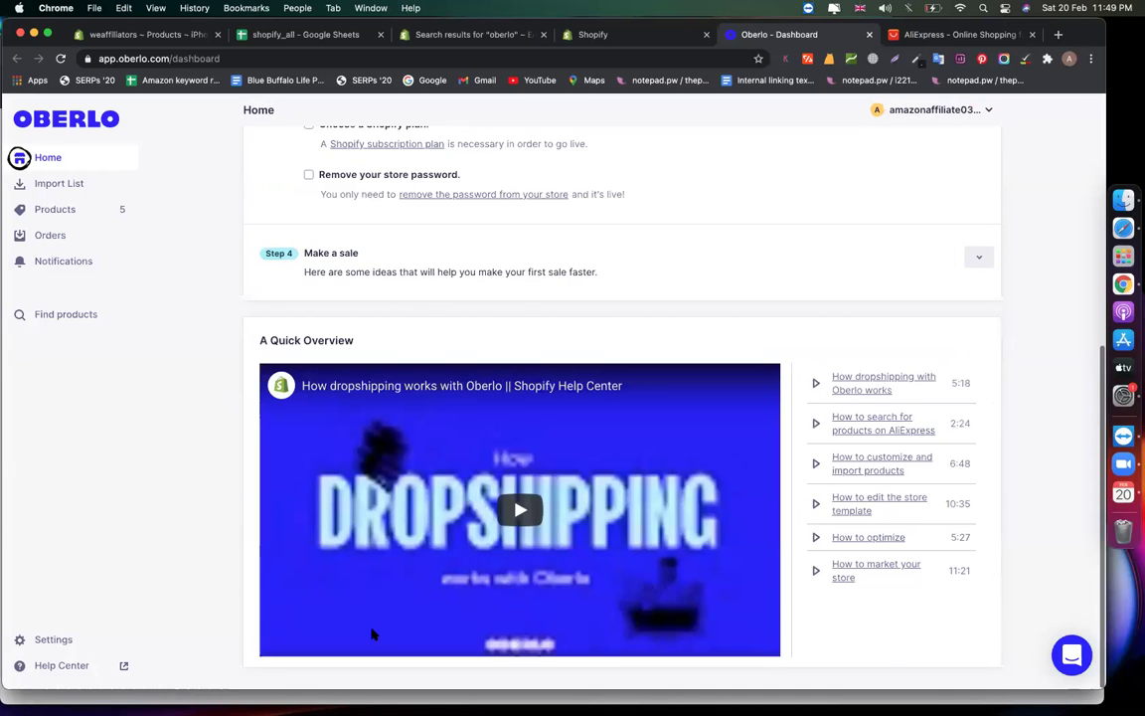
scroll(305, 426, up, 5)
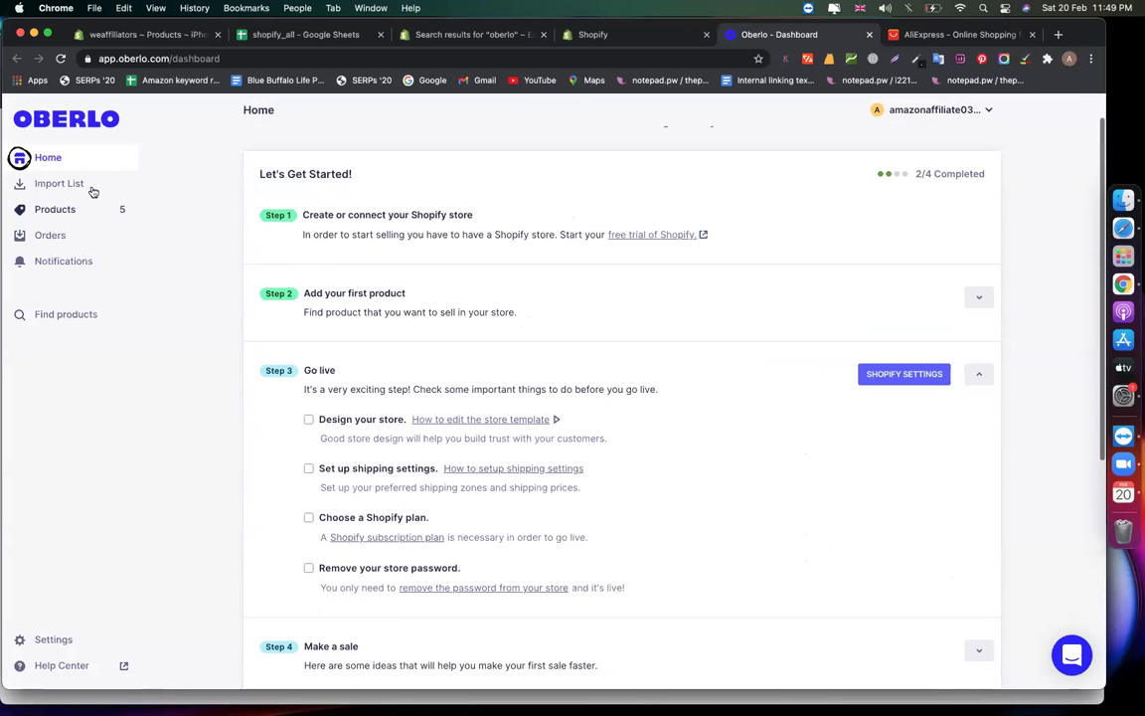
click(71, 208)
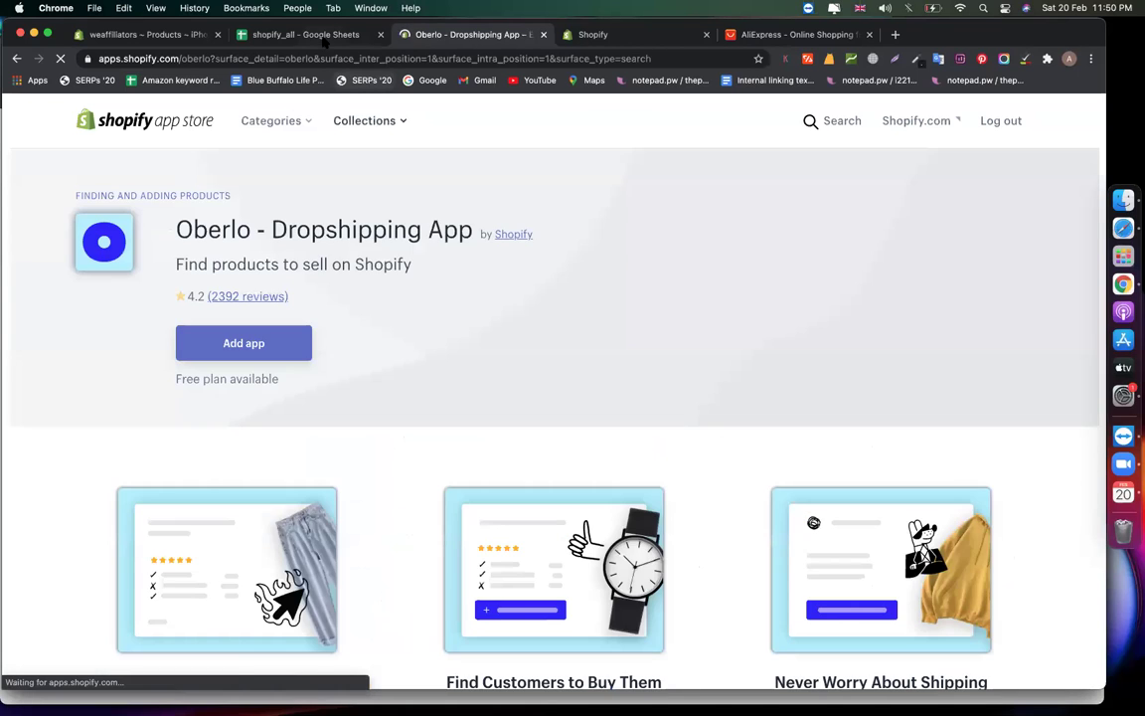
- Switch to the shopify_all '6 Apps idea' sheet while the Oberlo listing stays in another tab
click(322, 38)
click(829, 474)
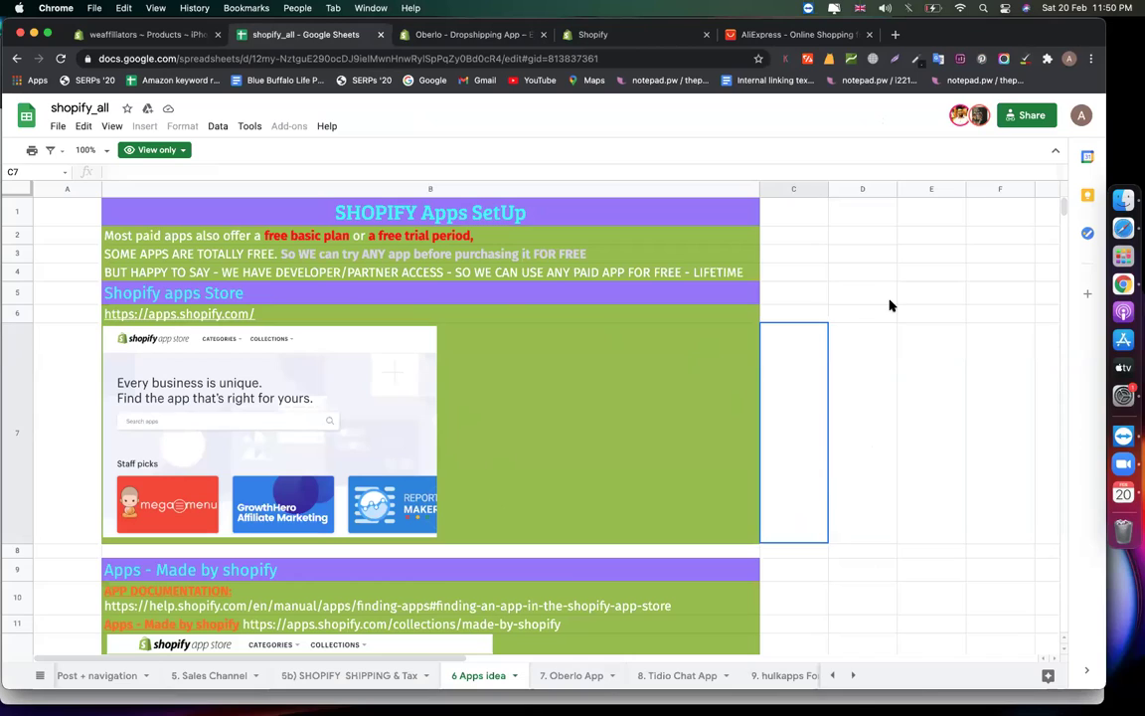
- Open the '7. Oberlo App' sheet and check the Oberlo app store link in B2
click(857, 292)
click(852, 320)
click(810, 318)
click(857, 316)
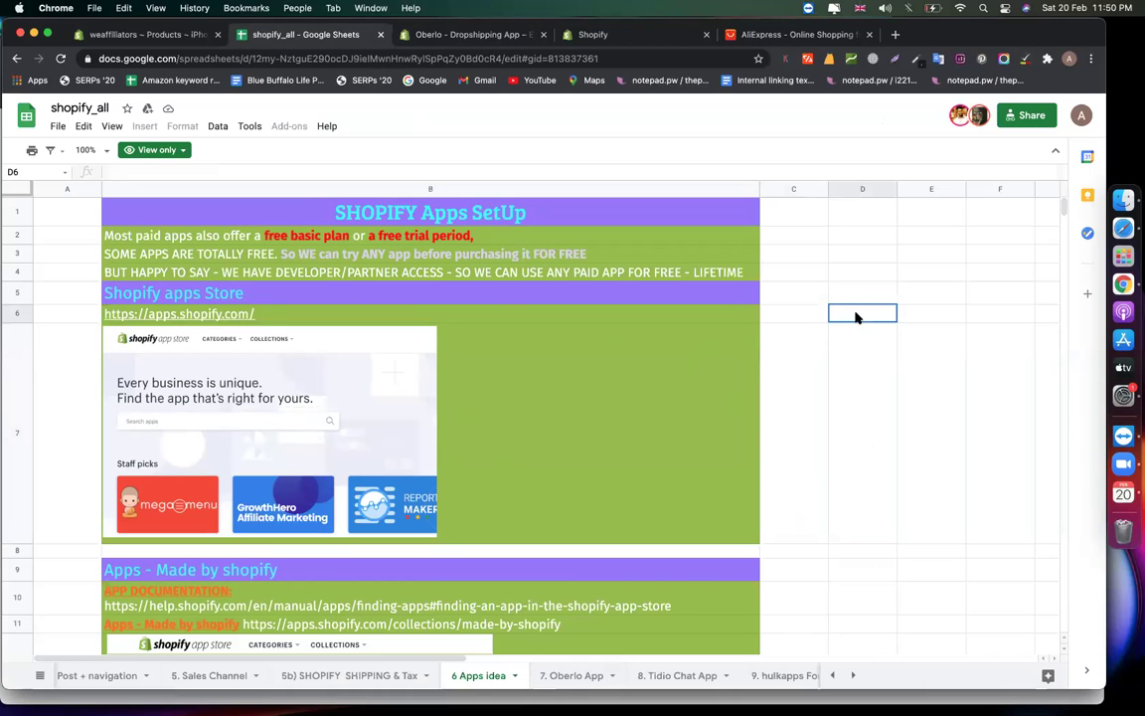
click(568, 676)
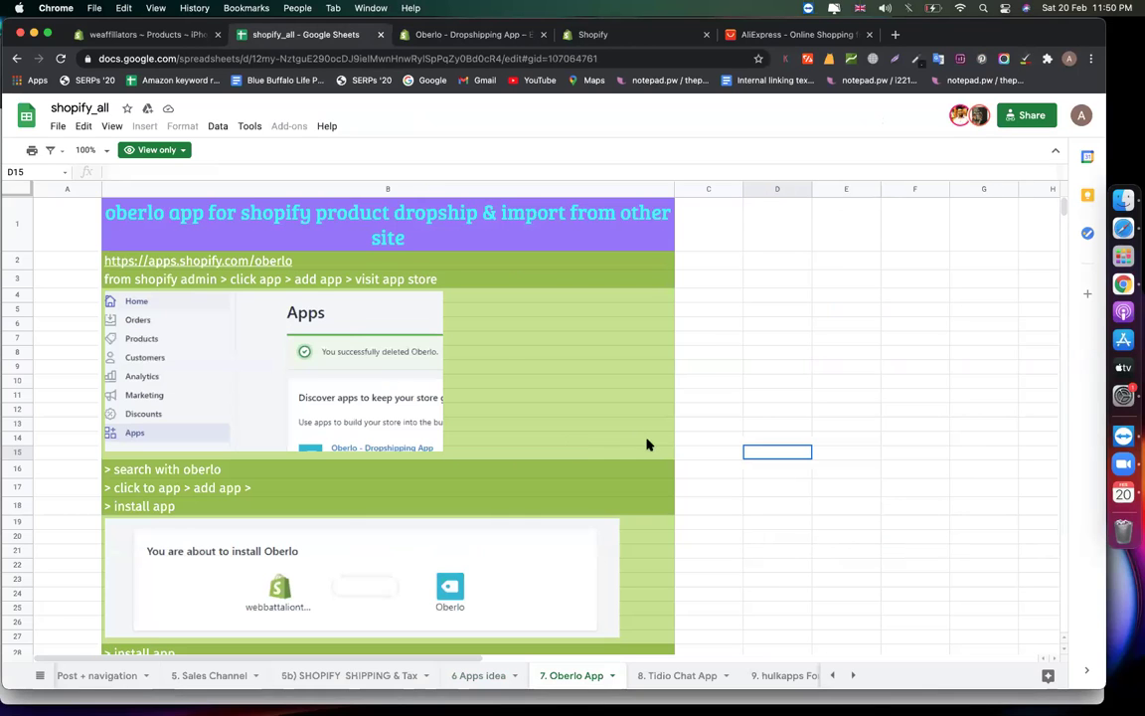
click(225, 260)
- Add the Oberlo app from its App Store listing to reach the install page
click(493, 297)
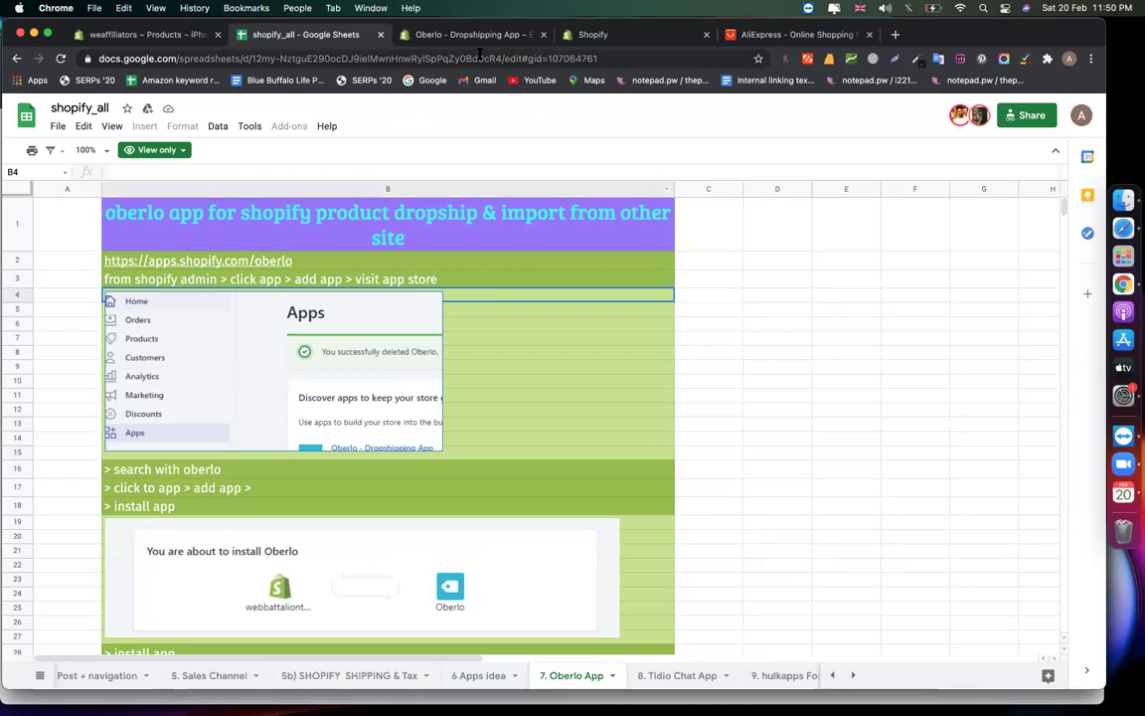
click(437, 33)
click(239, 342)
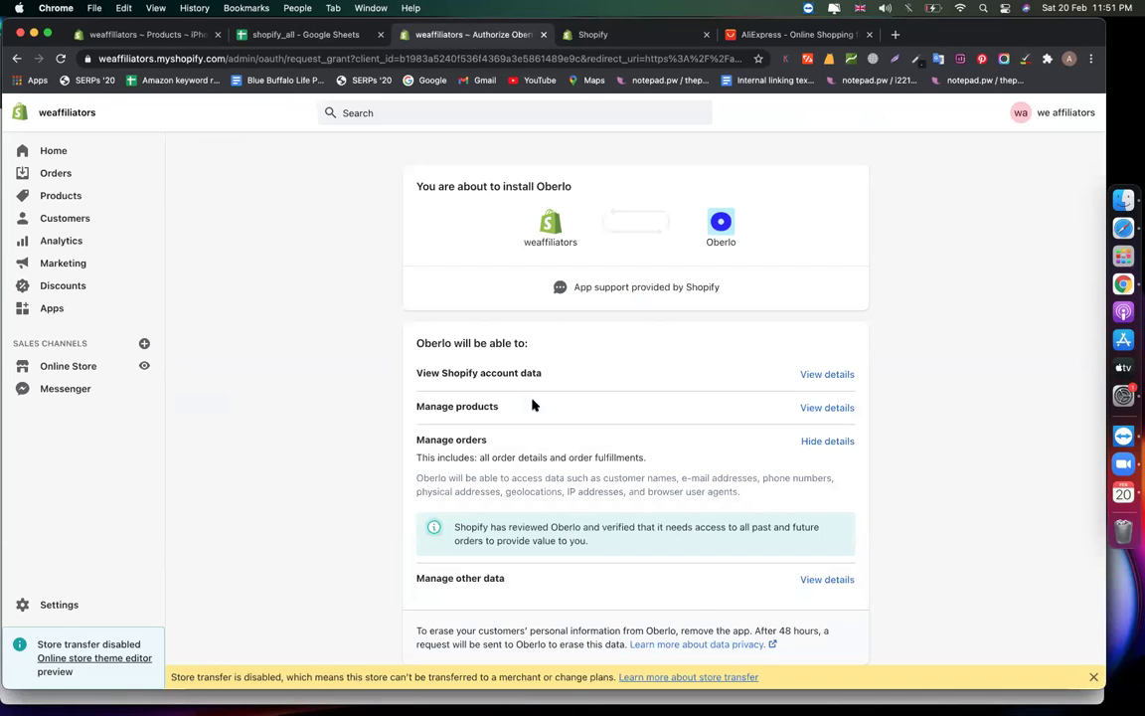
- Approve the Oberlo installation at the bottom of the permissions page
scroll(696, 607, down, 3)
click(850, 589)
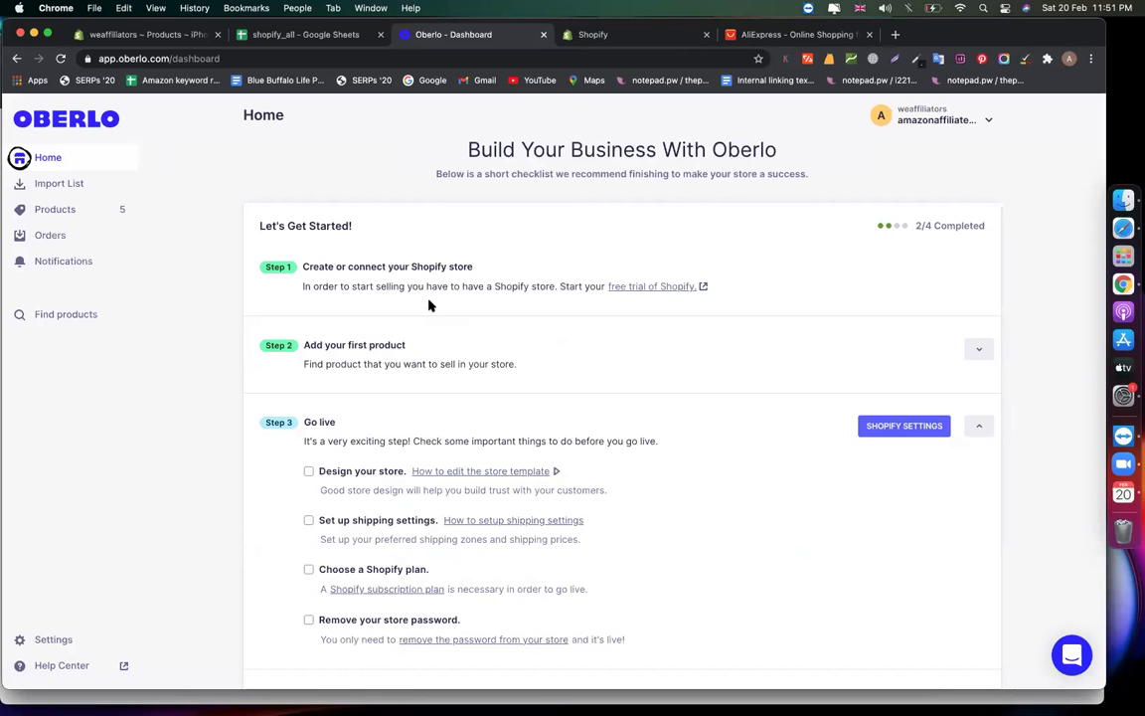
- Expand the Step 2 'Add your first product' checklist and scroll down the Oberlo dashboard
click(976, 349)
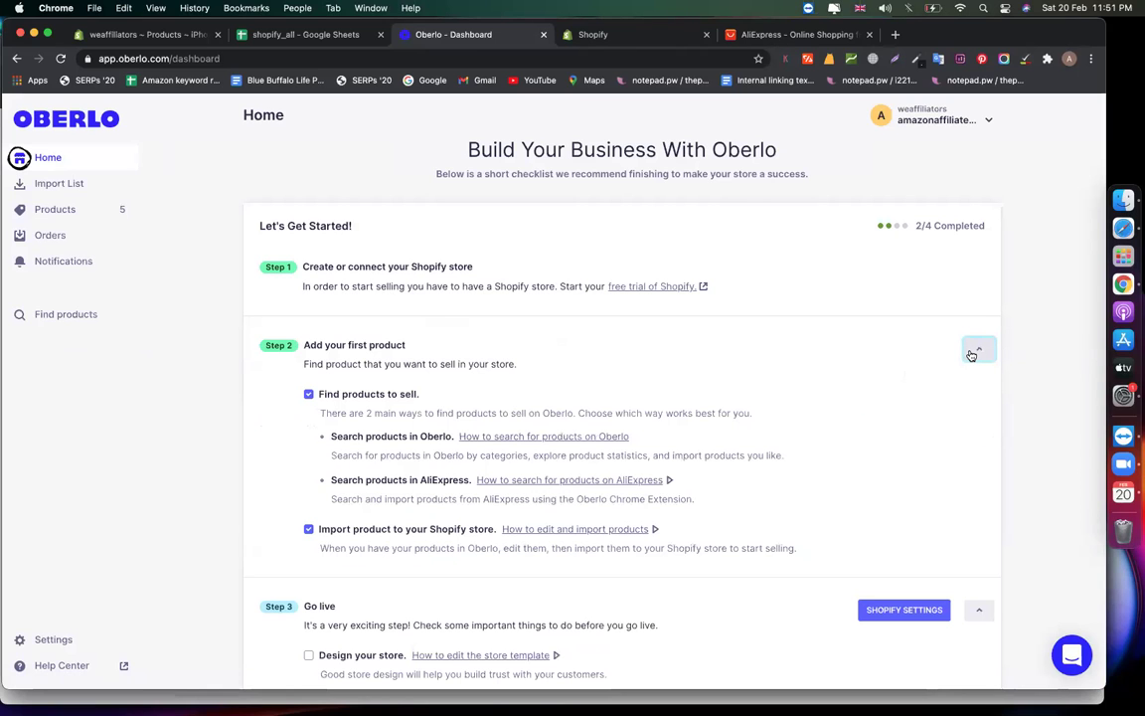
scroll(872, 383, down, 10)
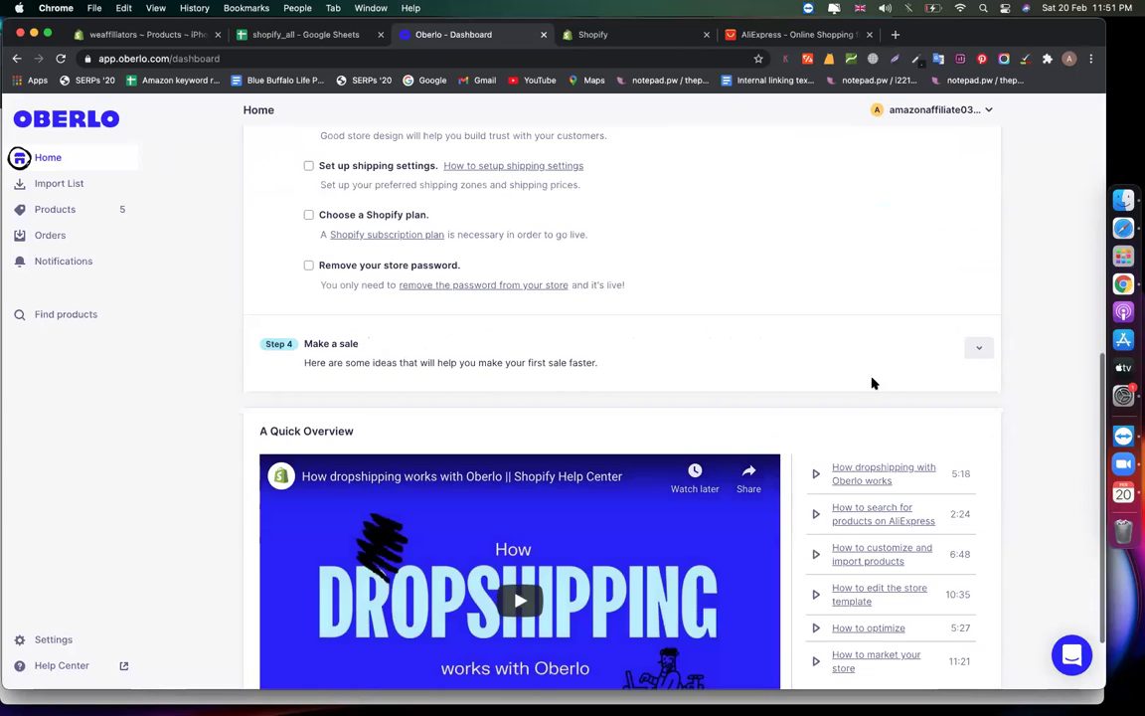
scroll(871, 384, down, 2)
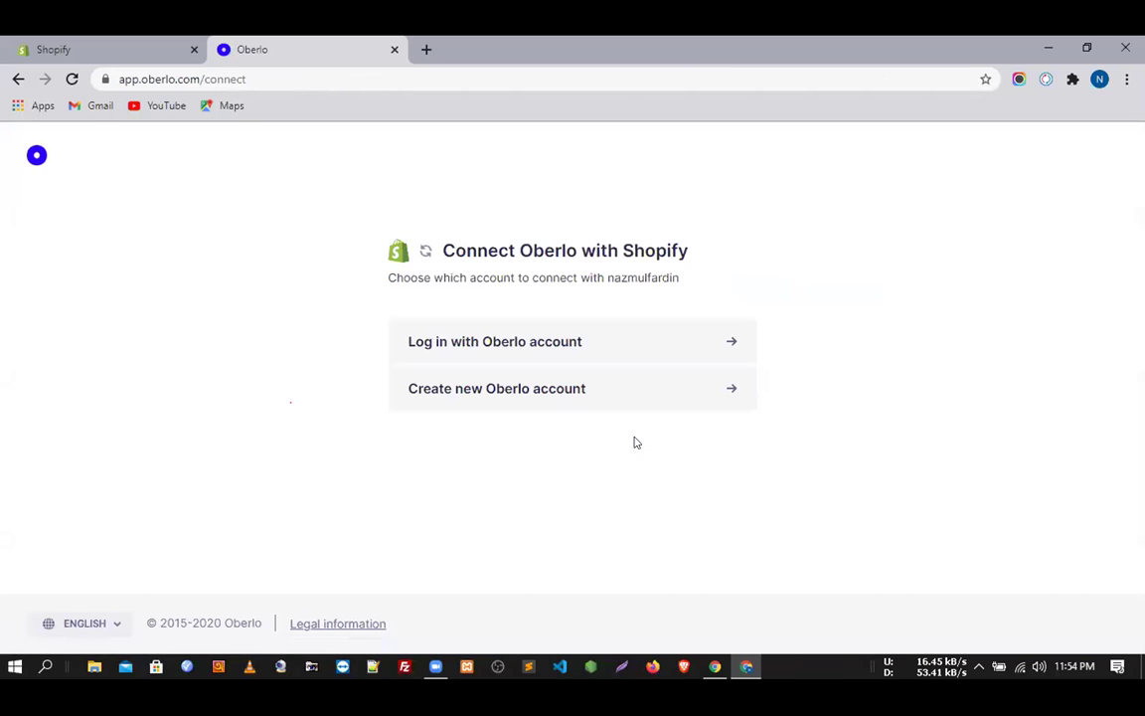
- Switch from the Oberlo login page to the 'Join Oberlo free' sign-up form, ready for the email
click(573, 350)
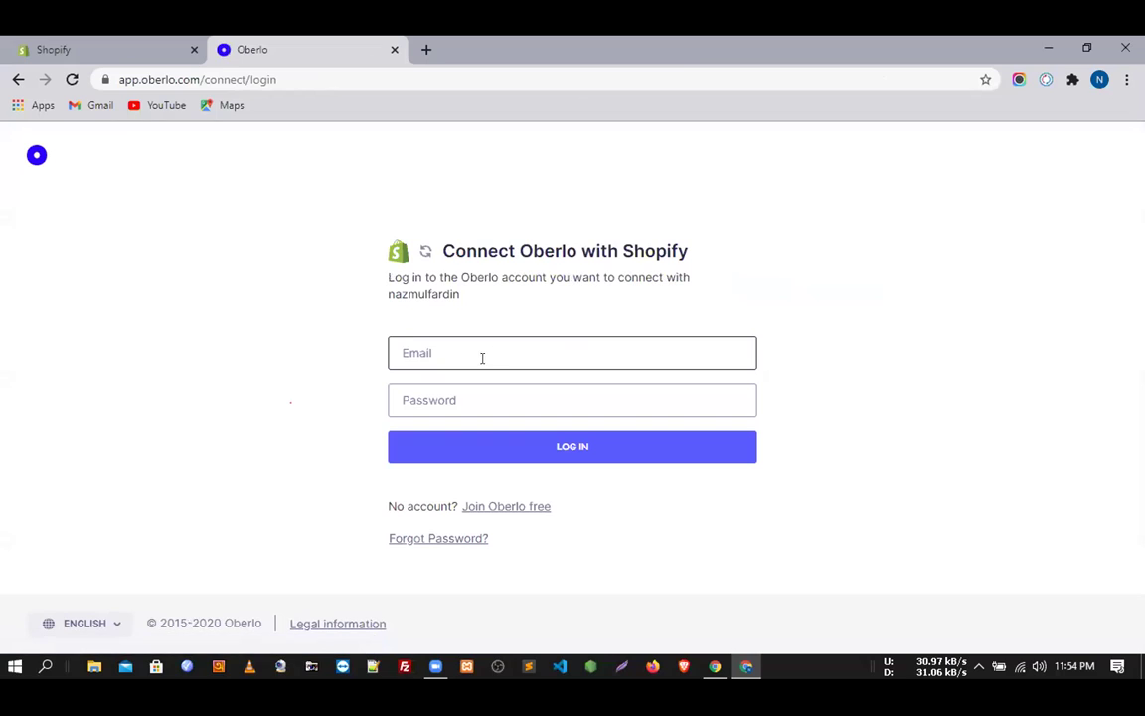
click(479, 345)
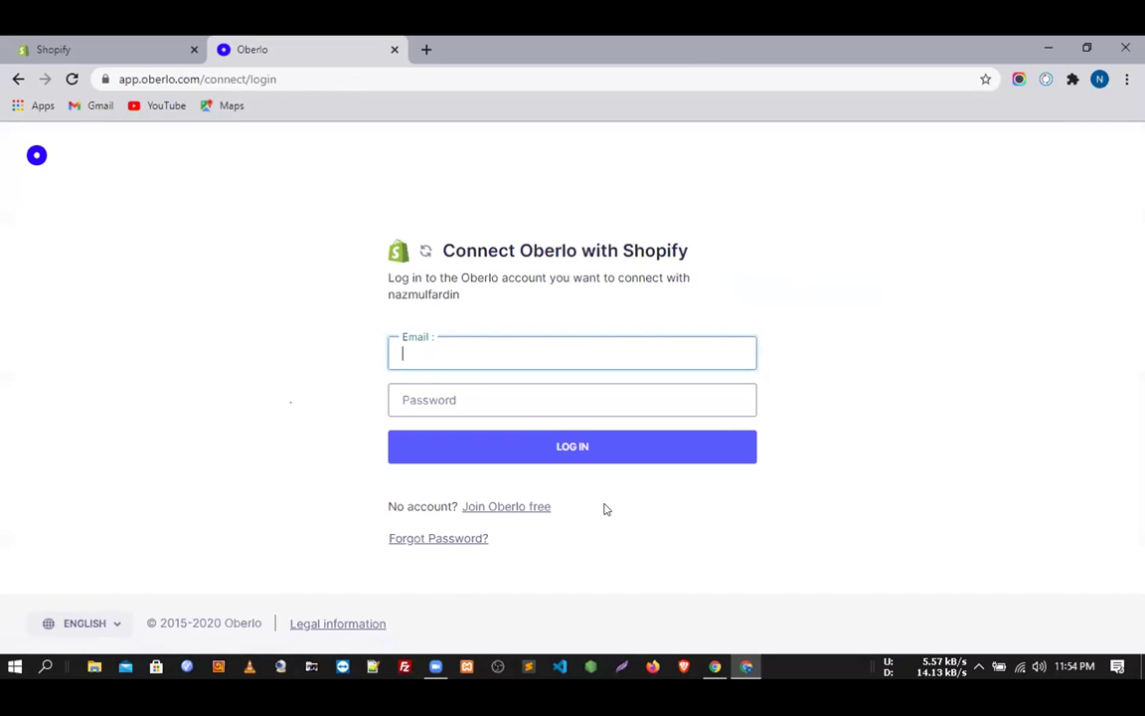
click(530, 509)
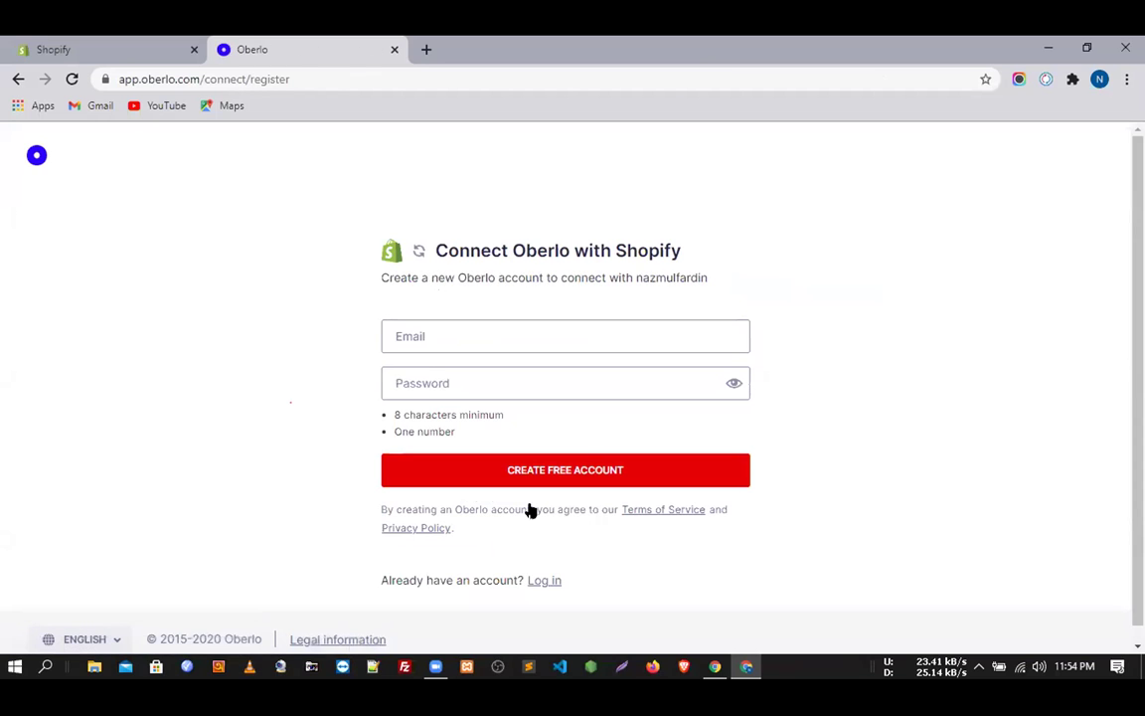
click(469, 339)
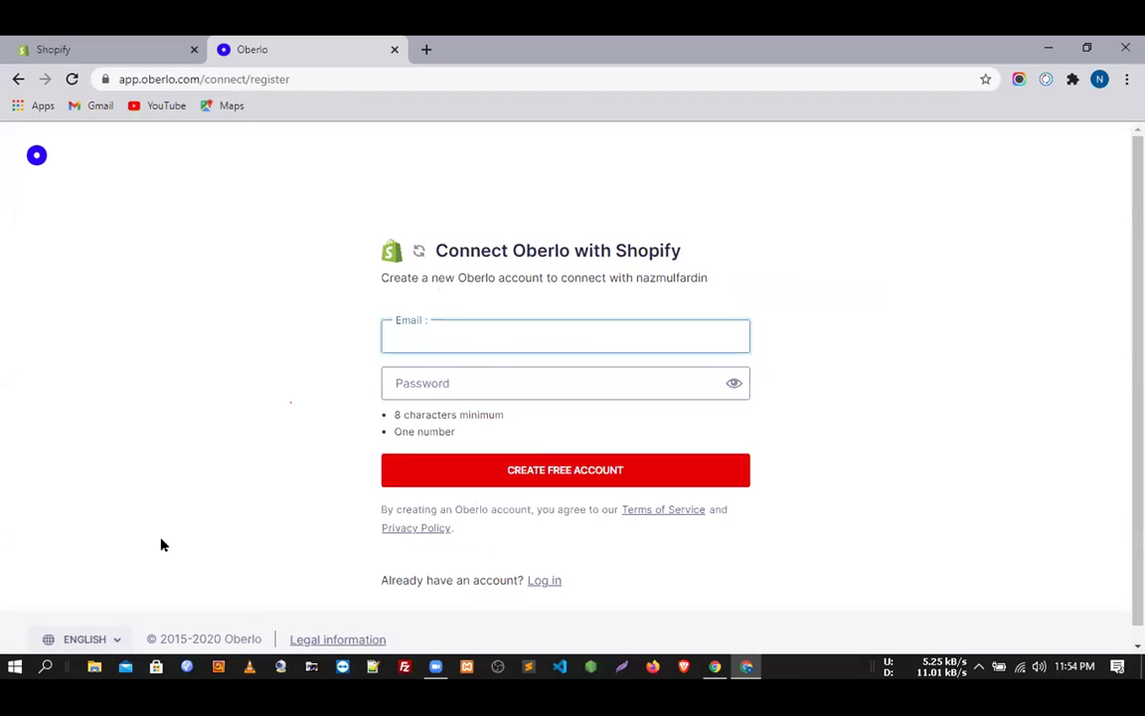
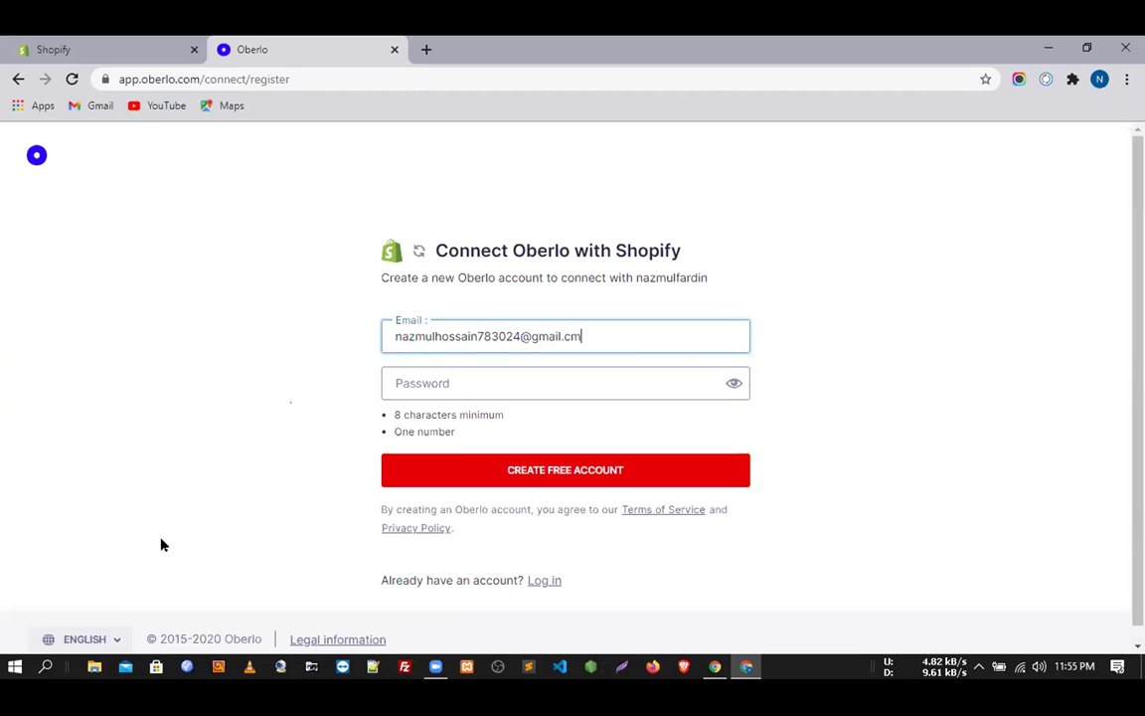
- Enter the account email address and a password, then submit Create Free Account
click(417, 380)
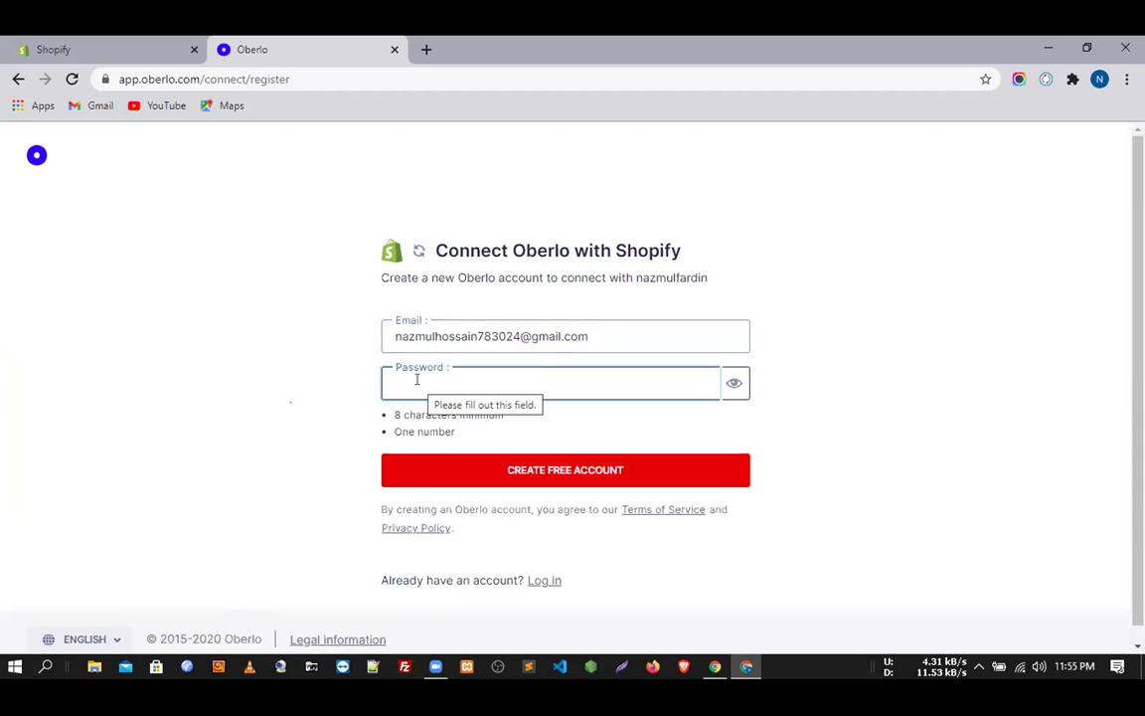
text(******)
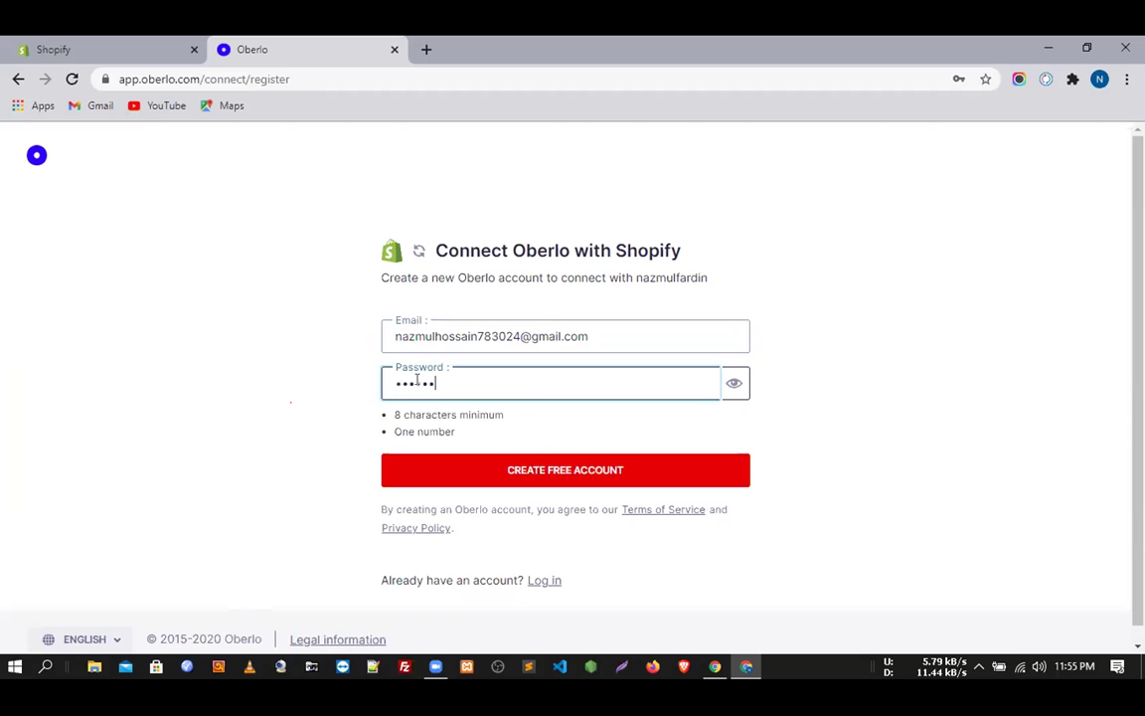
text(**)
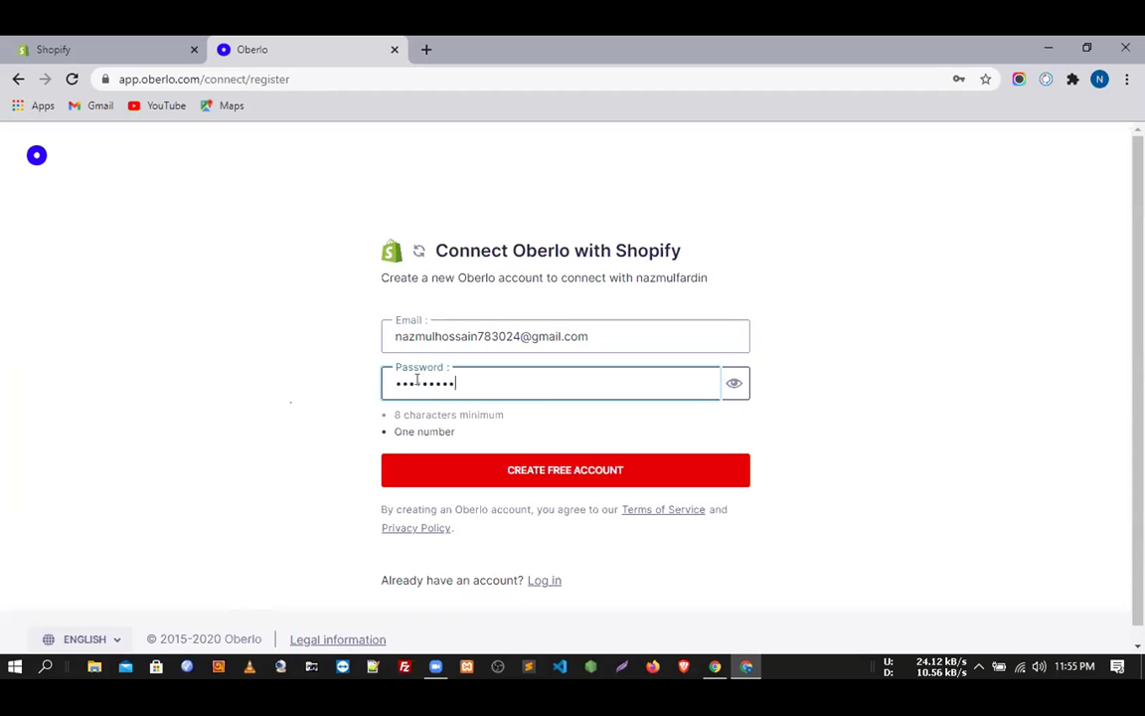
text(***)
click(569, 465)
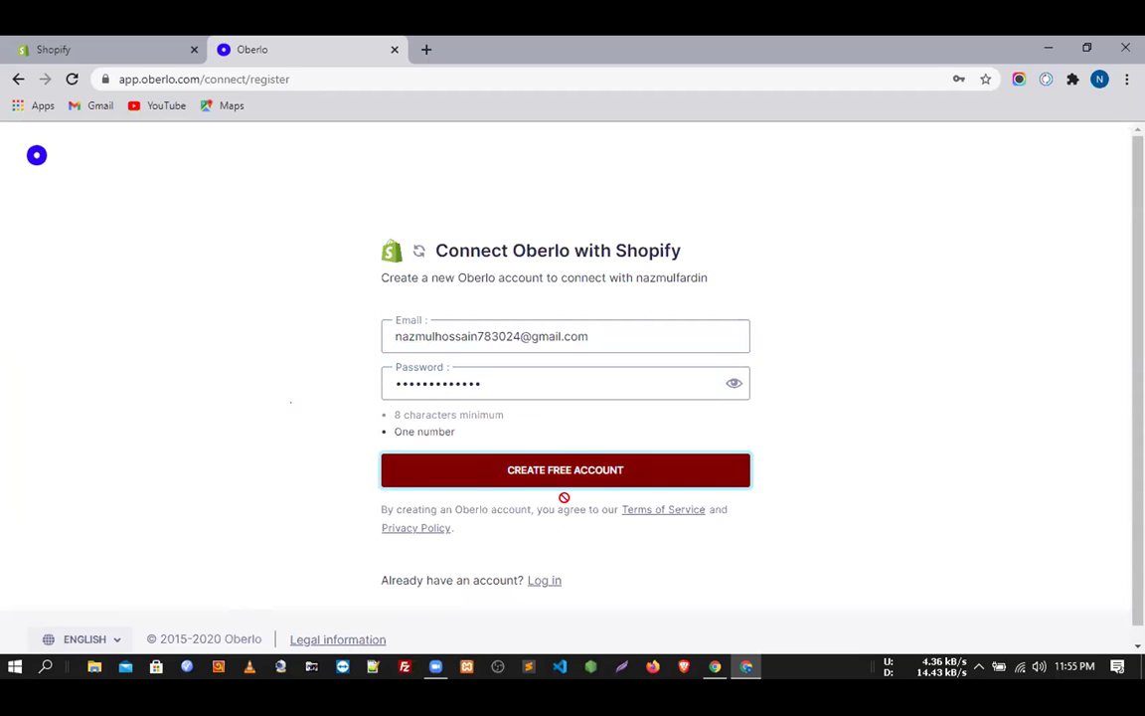
- Replace the rejected password with a new one and submit the sign-up form again
click(506, 379)
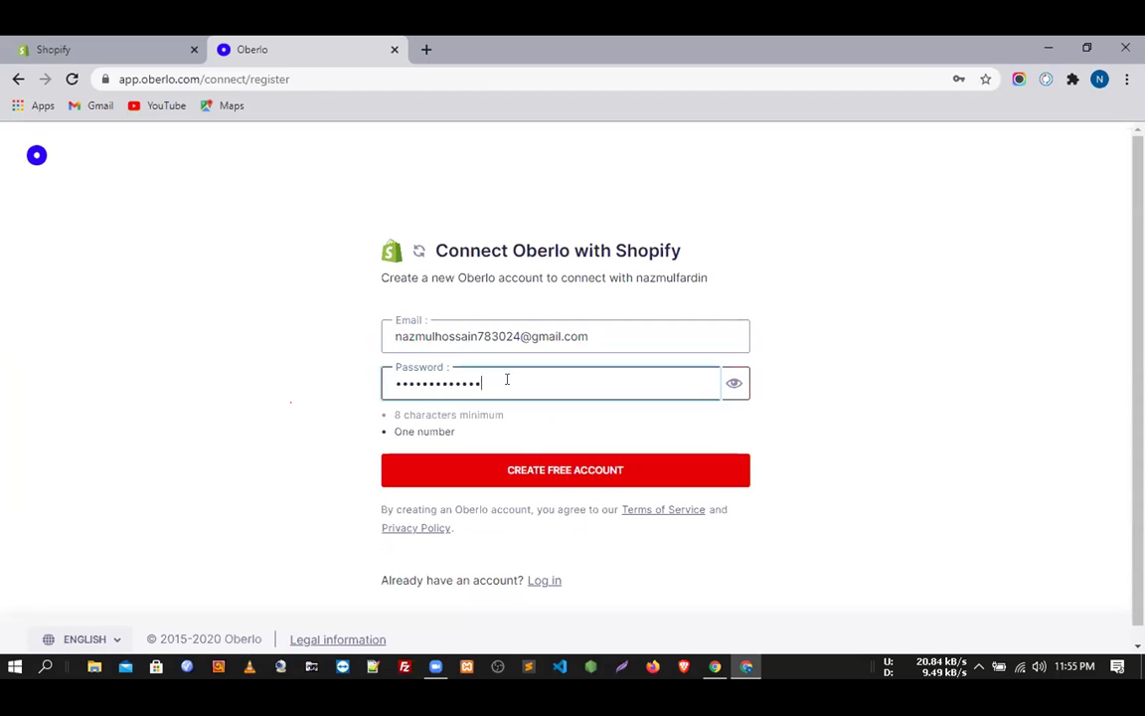
drag(506, 380, 368, 384)
key(BackSpace)
text(•••••••)
key(BackSpace)
key(BackSpace)
key(BackSpace)
key(BackSpace)
key(BackSpace)
key(BackSpace)
key(BackSpace)
key(BackSpace)
key(BackSpace)
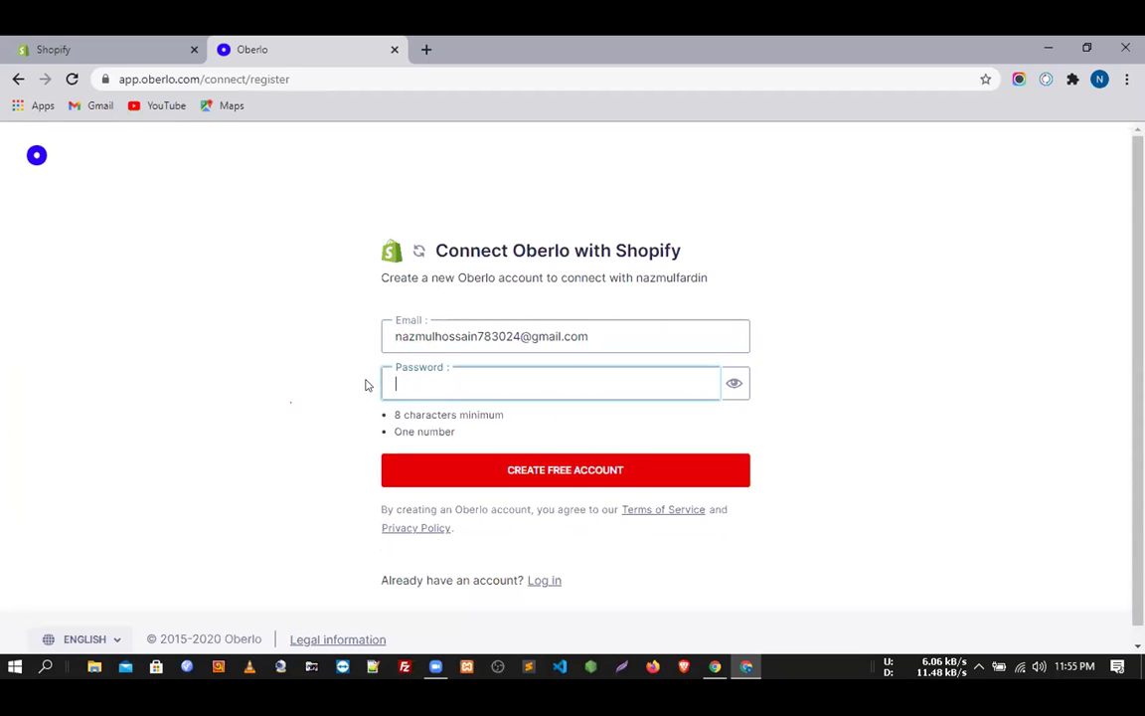
text(••••••••••)
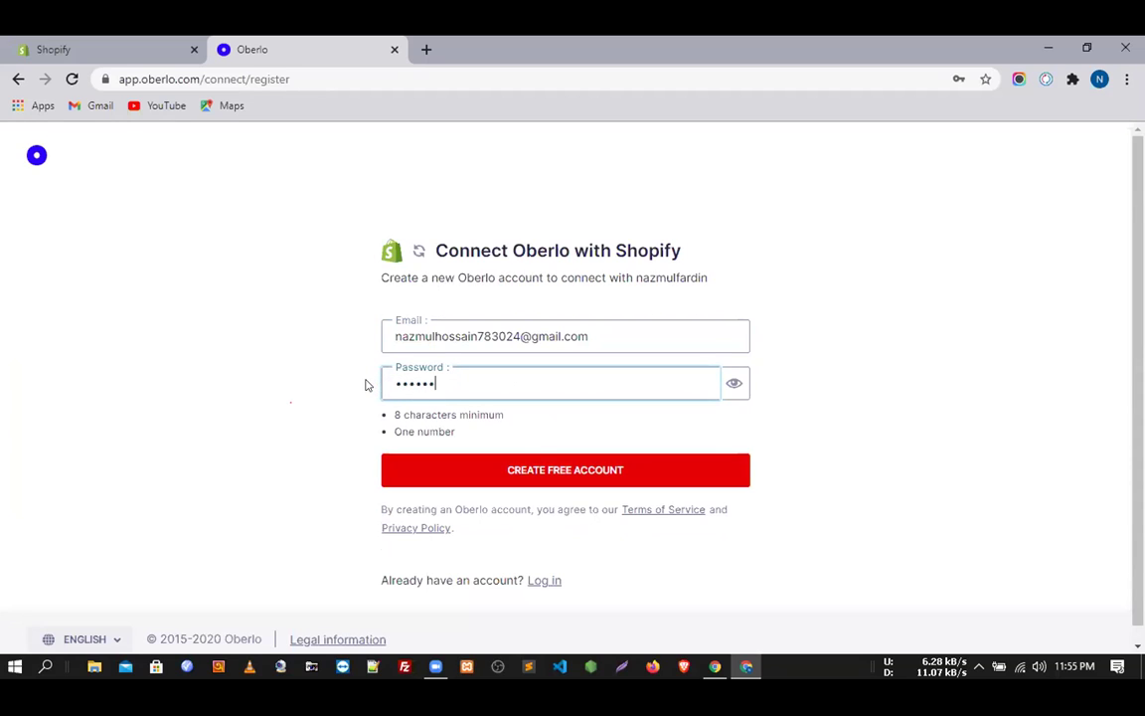
key(BackSpace)
key(BackSpace)
key(BackSpace)
key(BackSpace)
key(BackSpace)
key(BackSpace)
key(BackSpace)
key(BackSpace)
key(BackSpace)
key(BackSpace)
key(BackSpace)
text(•••••••••••)
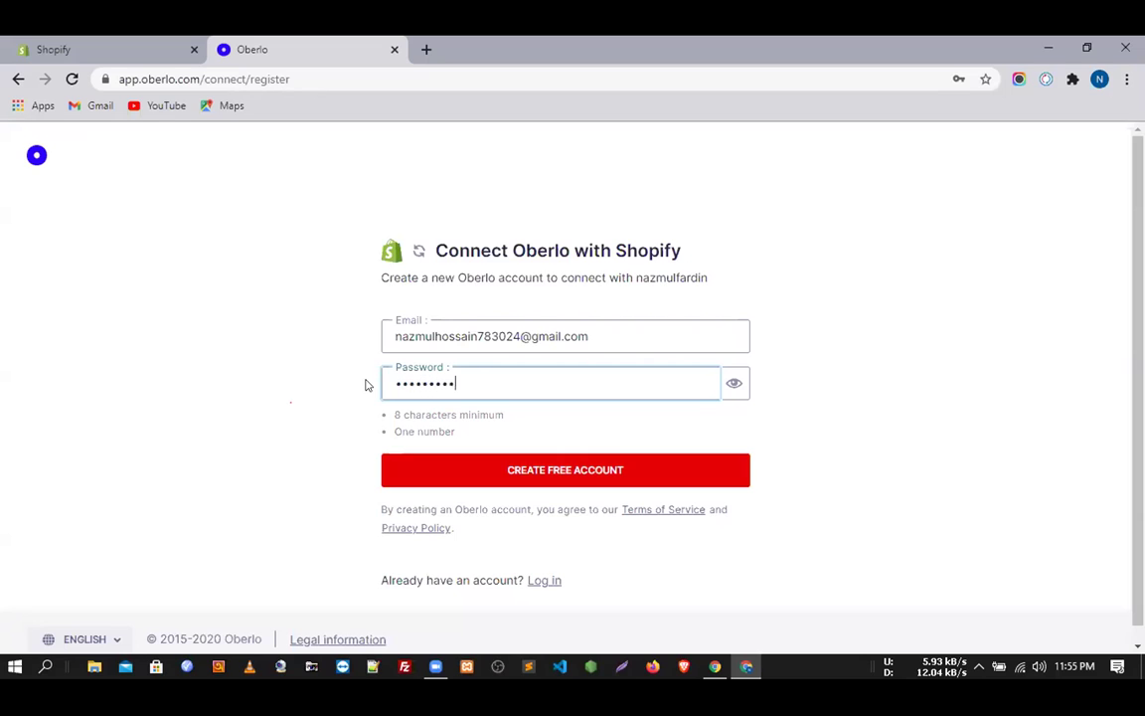
text(••••)
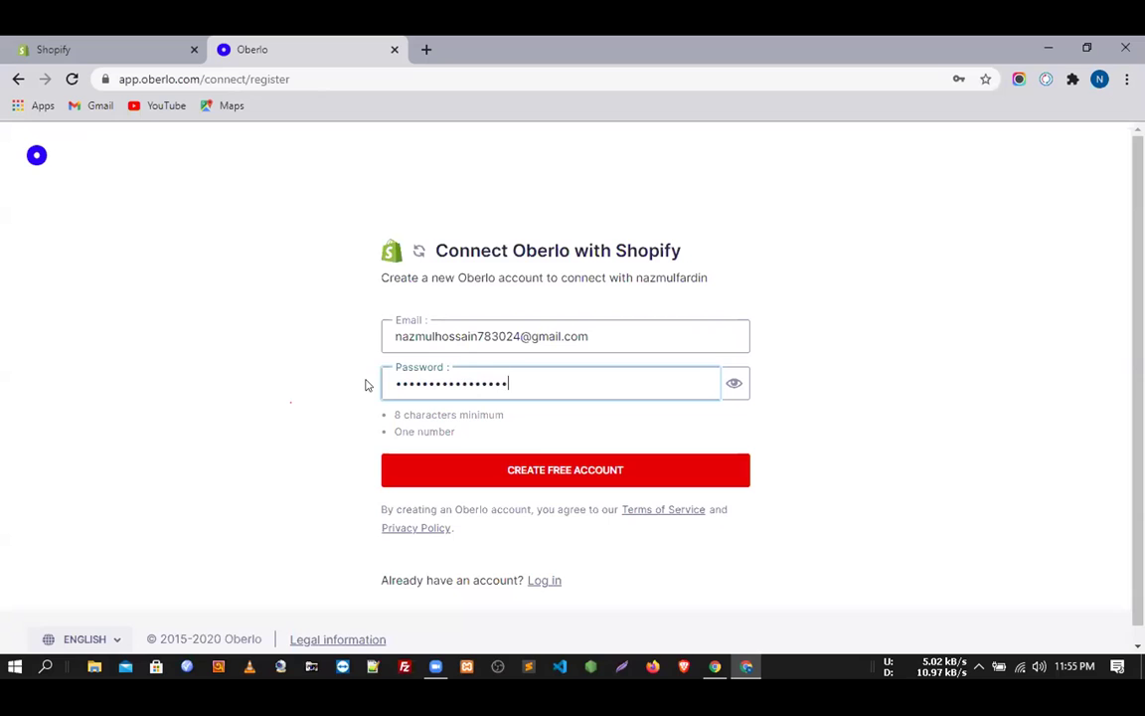
click(549, 471)
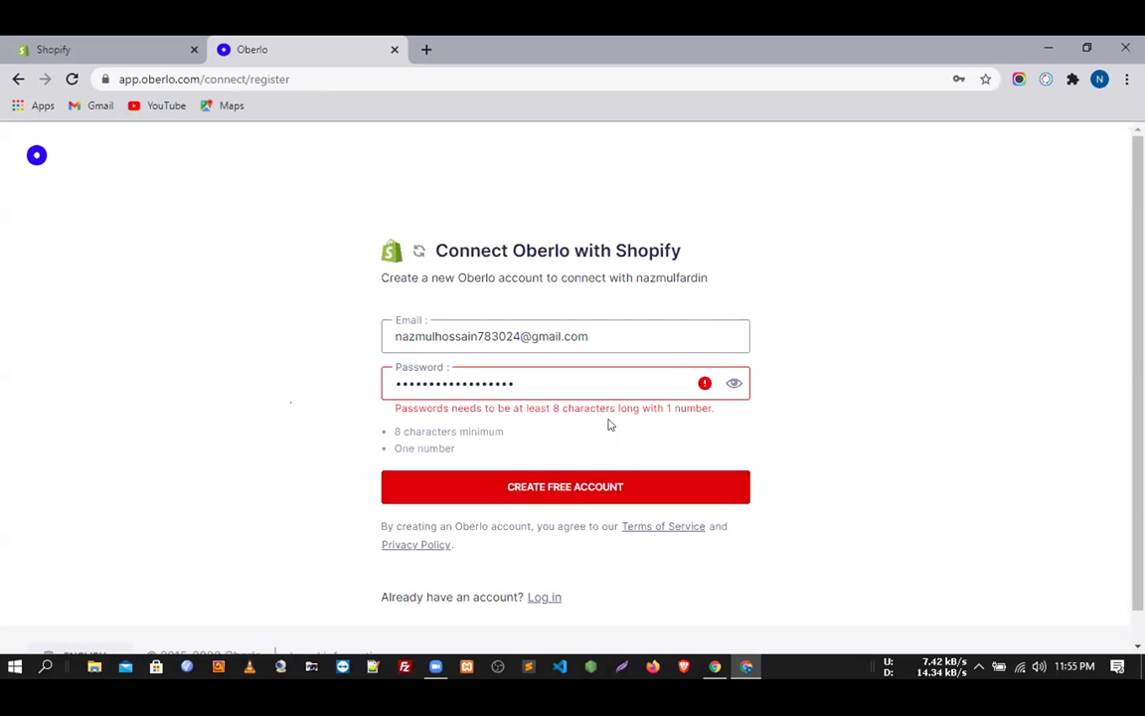
- Retry with a lengthened password, then enter a new password shown in plain text and resubmit
click(520, 381)
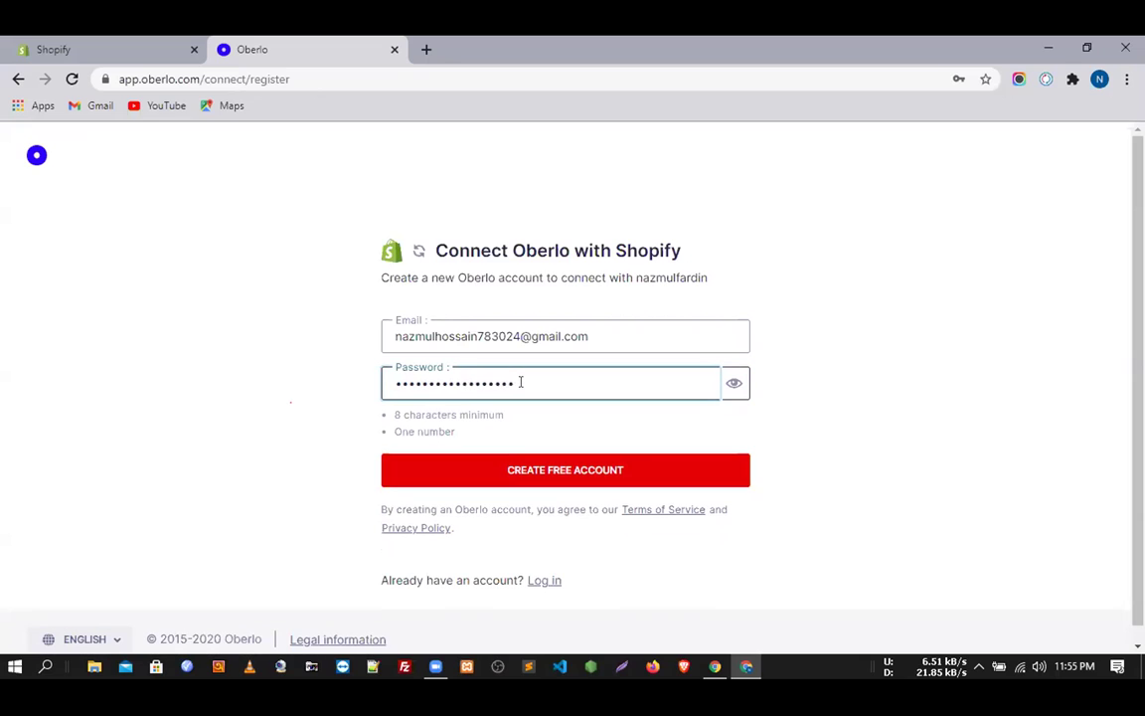
text(***)
click(567, 471)
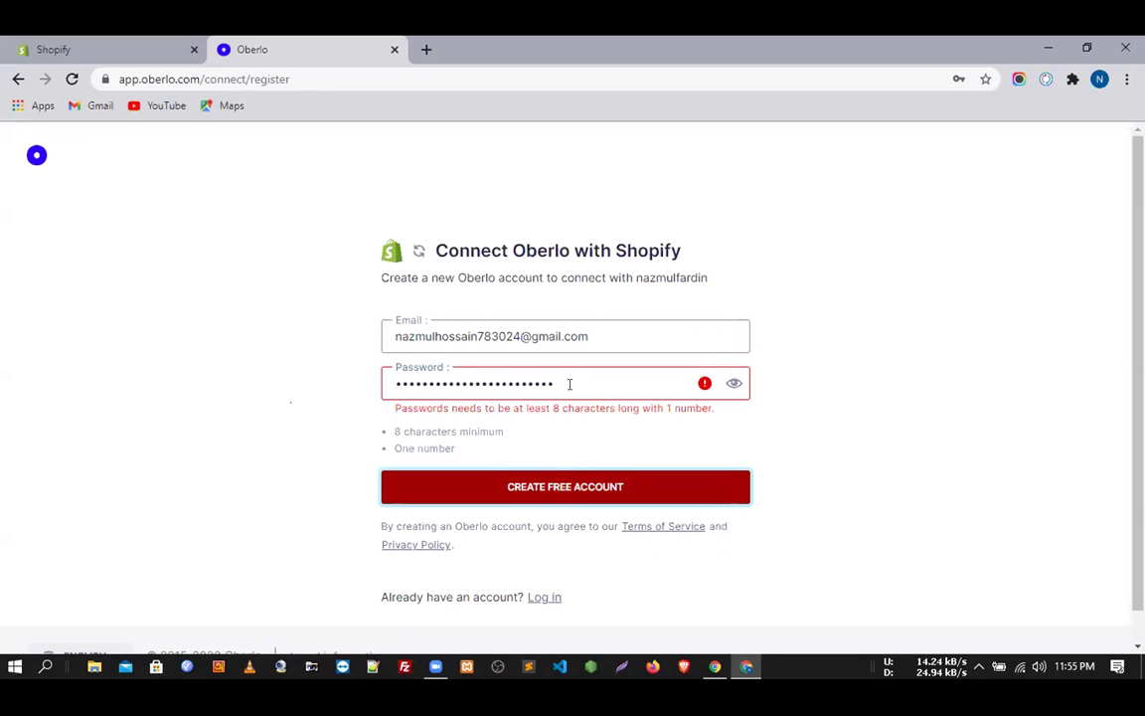
drag(570, 379, 384, 381)
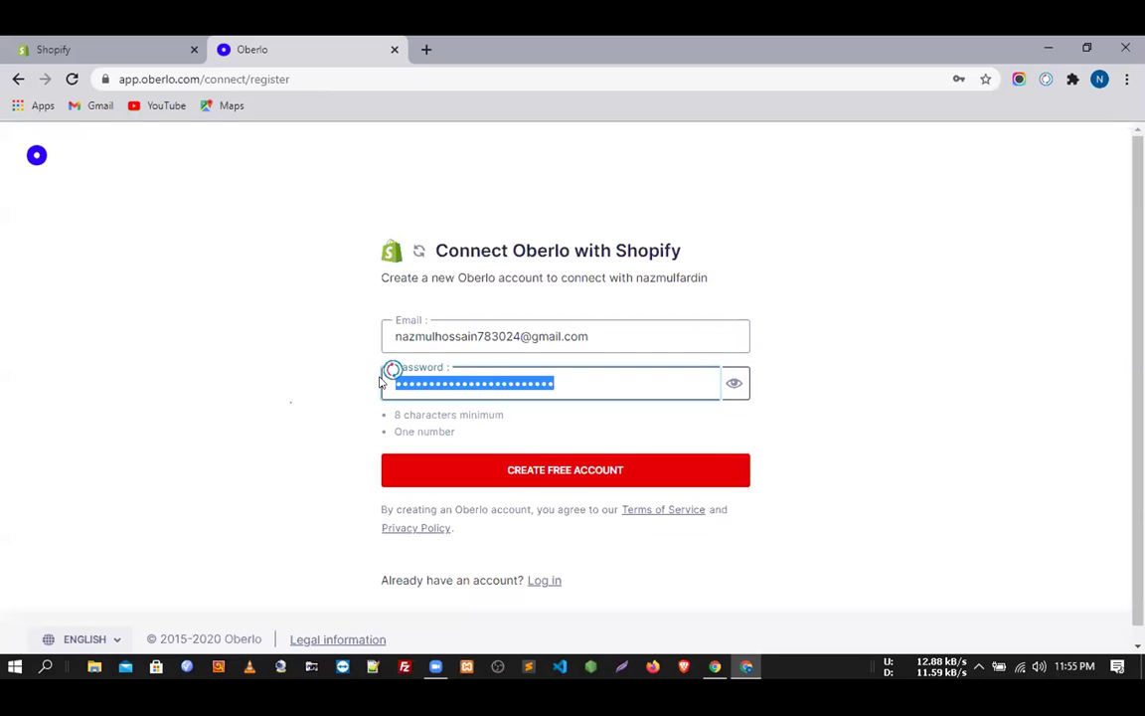
key(BackSpace)
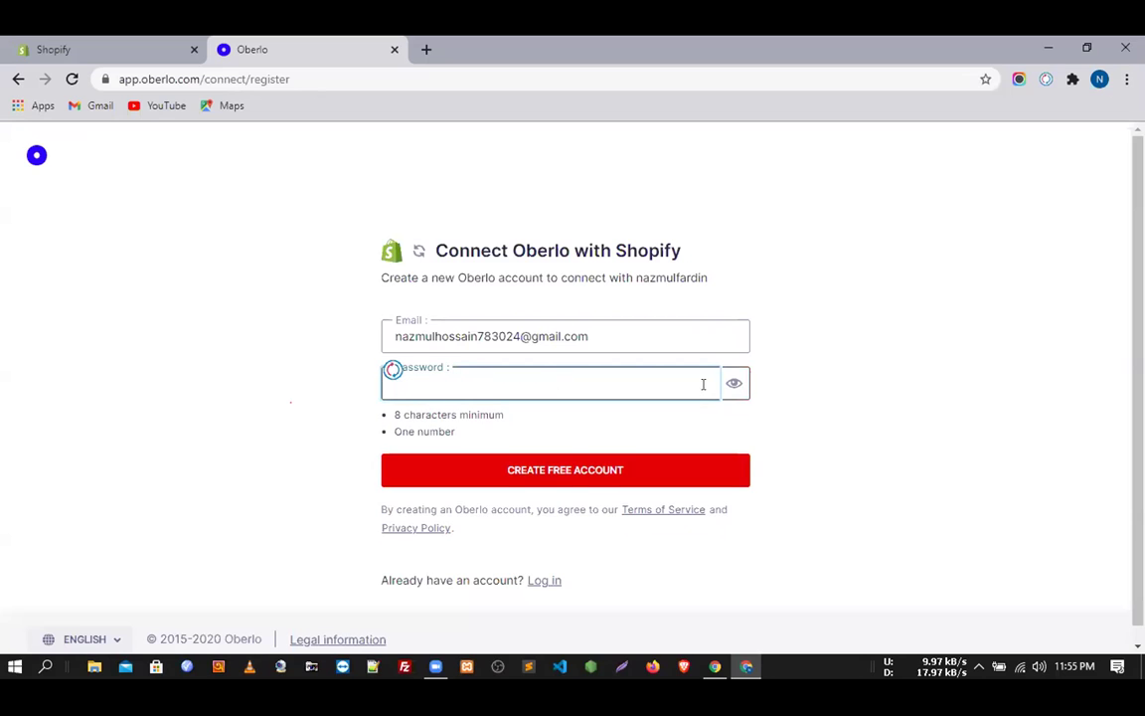
click(733, 387)
click(499, 381)
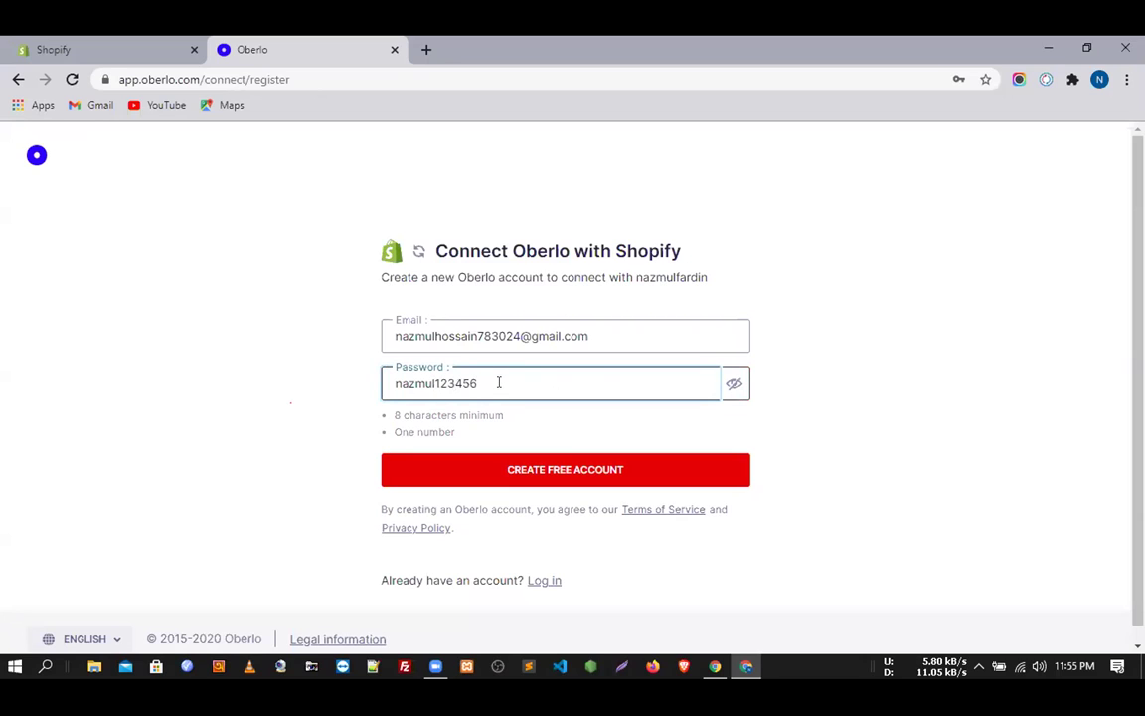
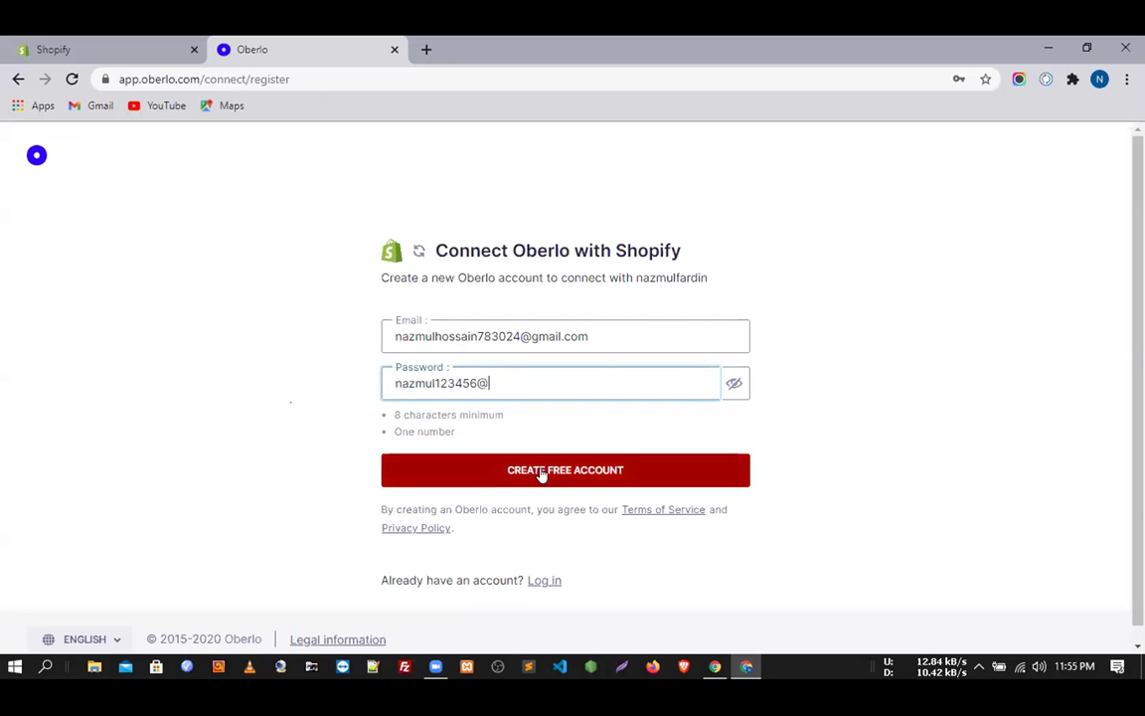
click(542, 472)
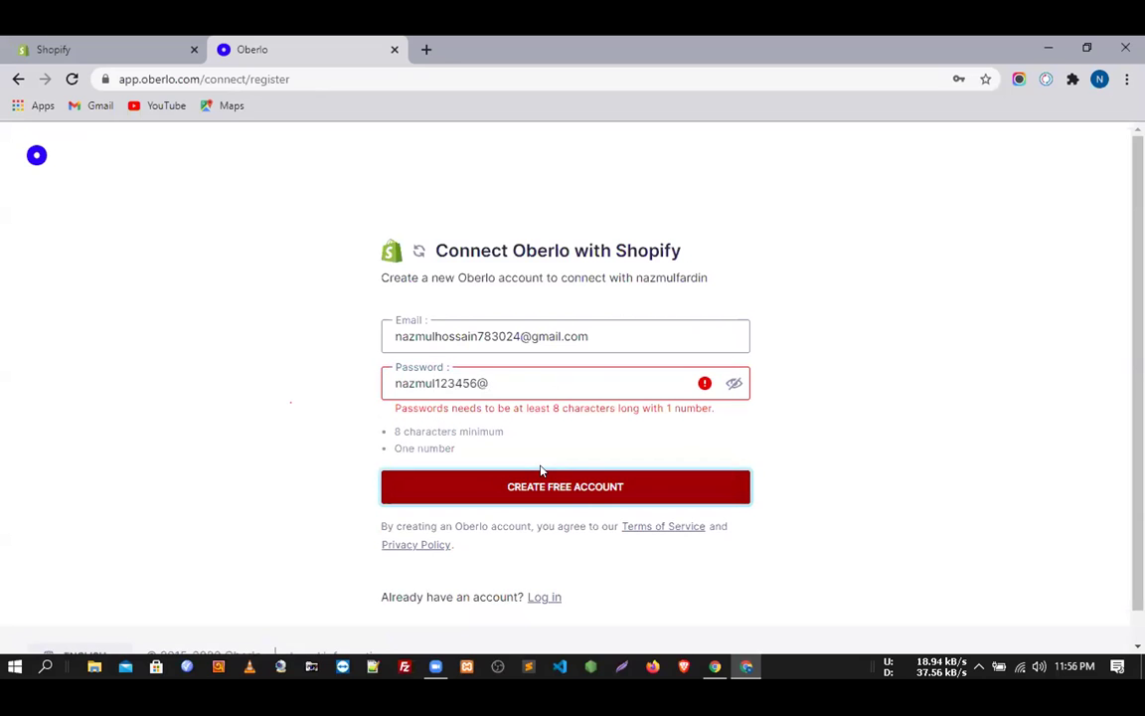
- Revise the password by capitalising its first letter and trimming digits, retrying account creation
click(473, 383)
key(BackSpace)
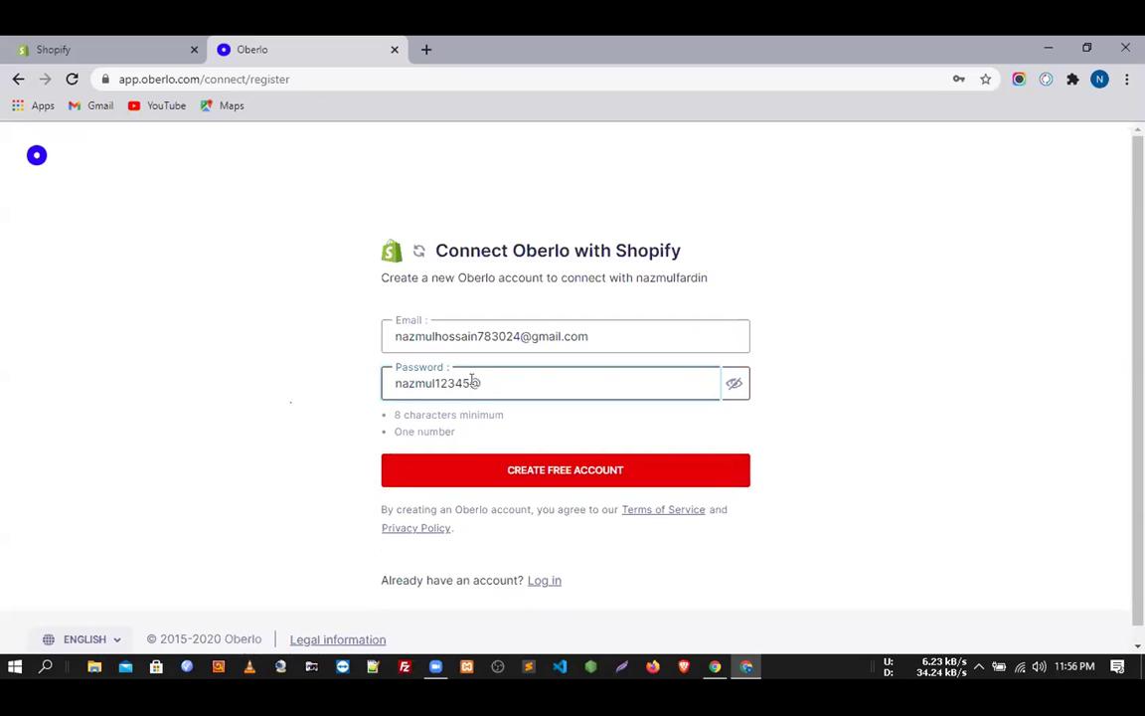
drag(402, 382, 390, 383)
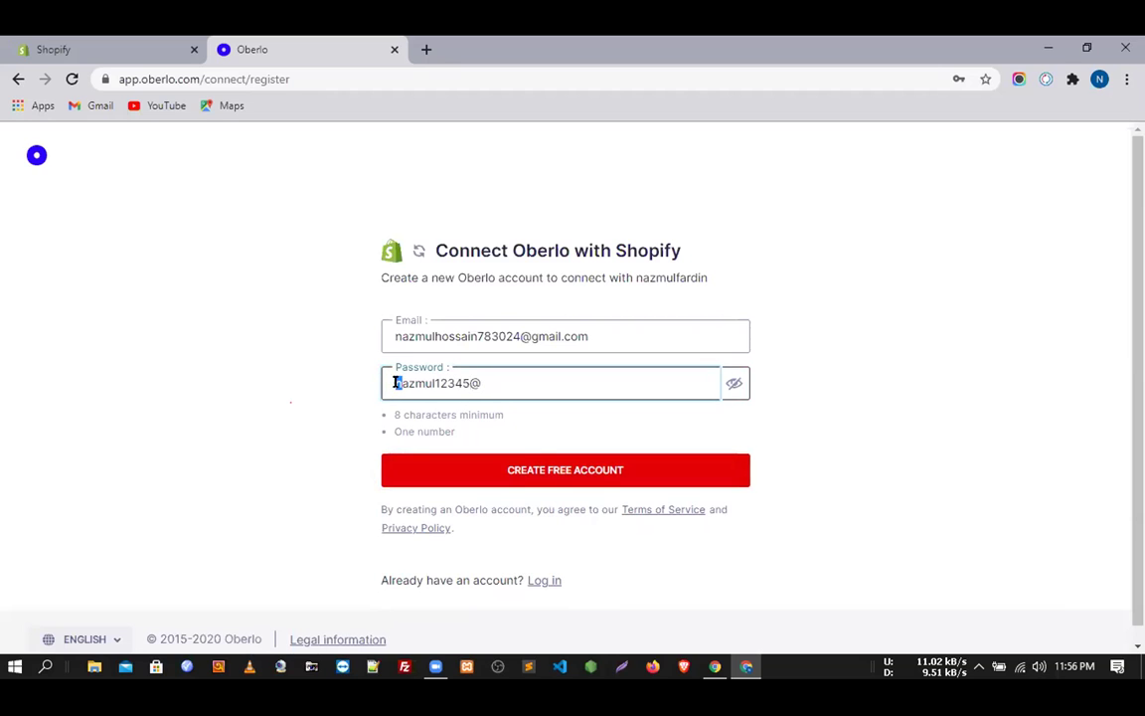
text(N)
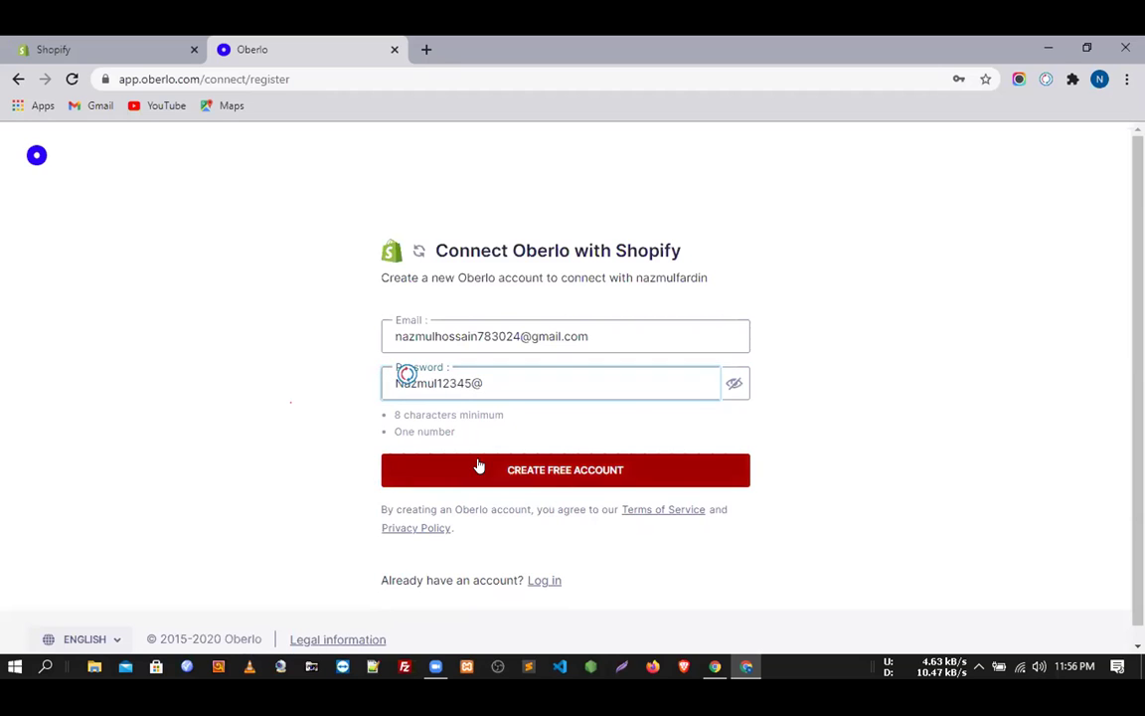
click(478, 465)
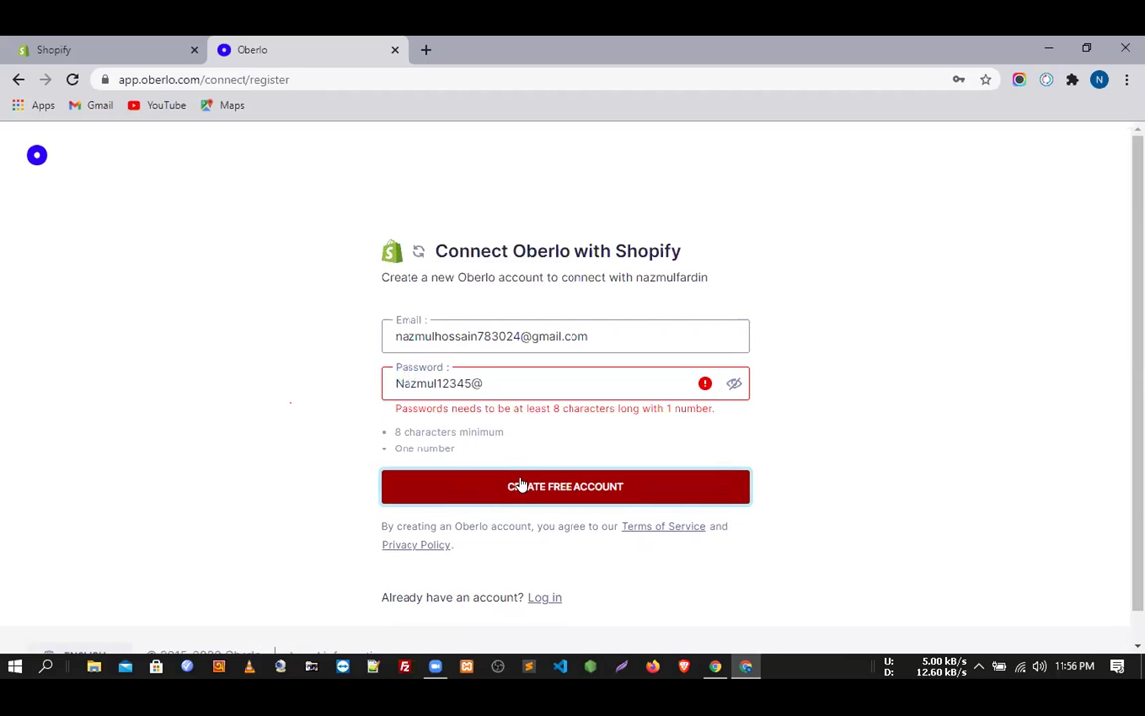
click(467, 382)
key(BackSpace)
key(BackSpace)
key(BackSpace)
key(BackSpace)
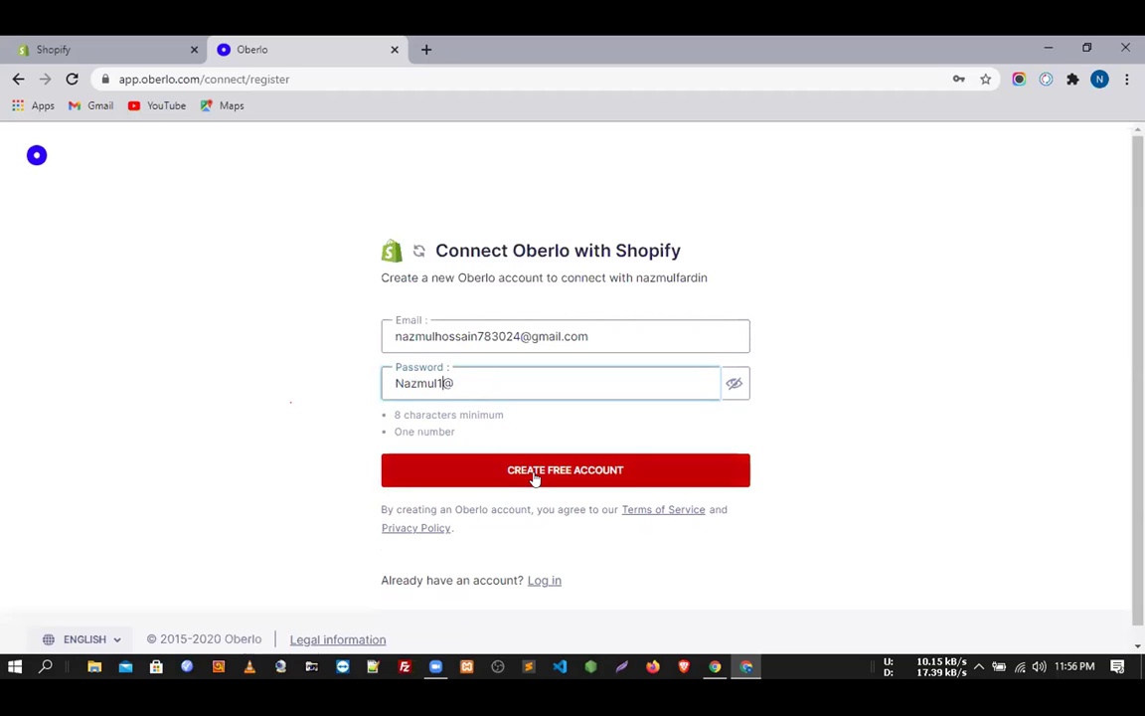
click(542, 465)
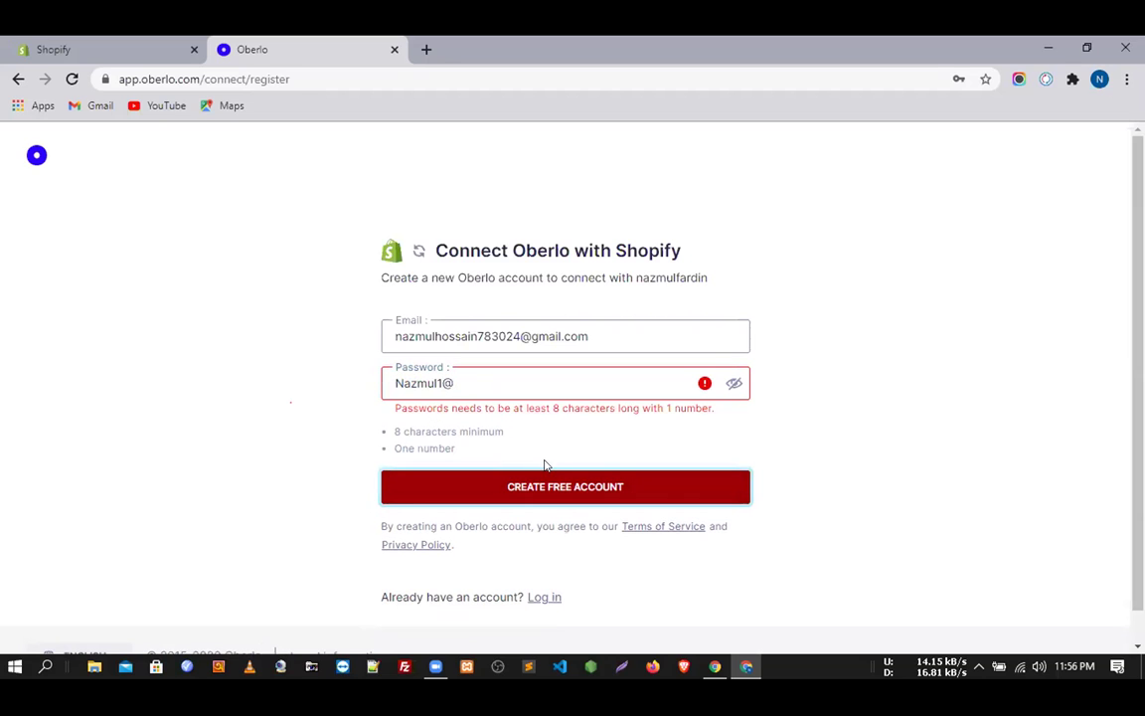
click(433, 381)
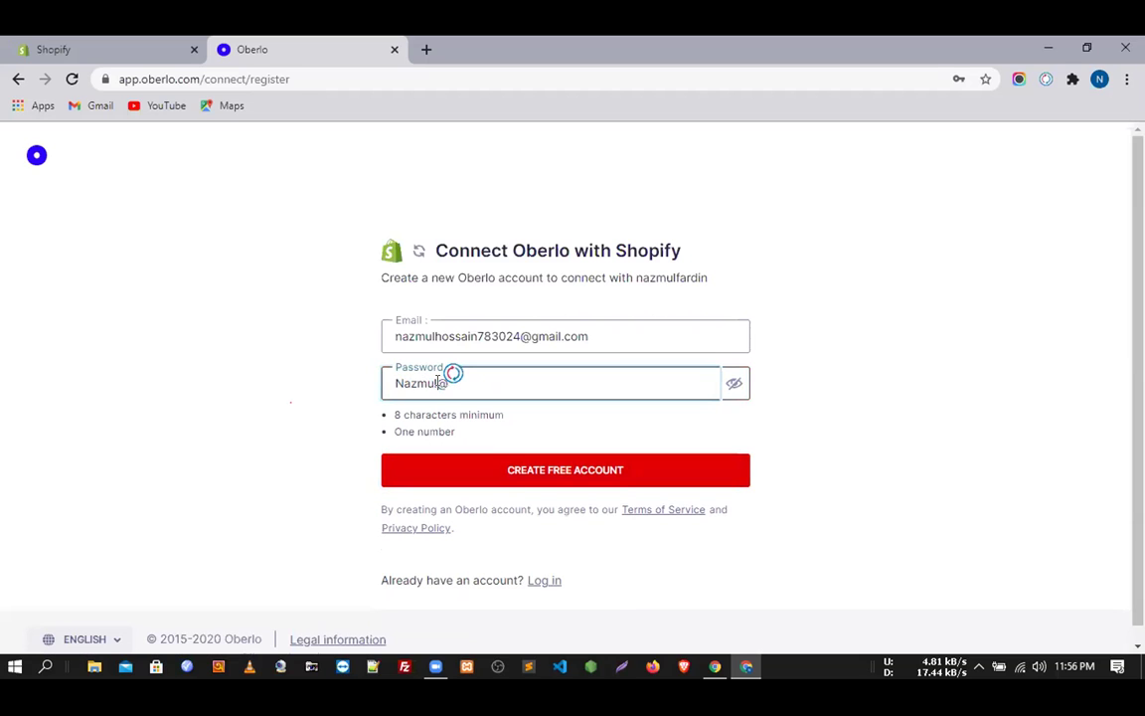
- Finish the password with a final digit, create the free account, and save the password in Chrome
text(1)
click(532, 469)
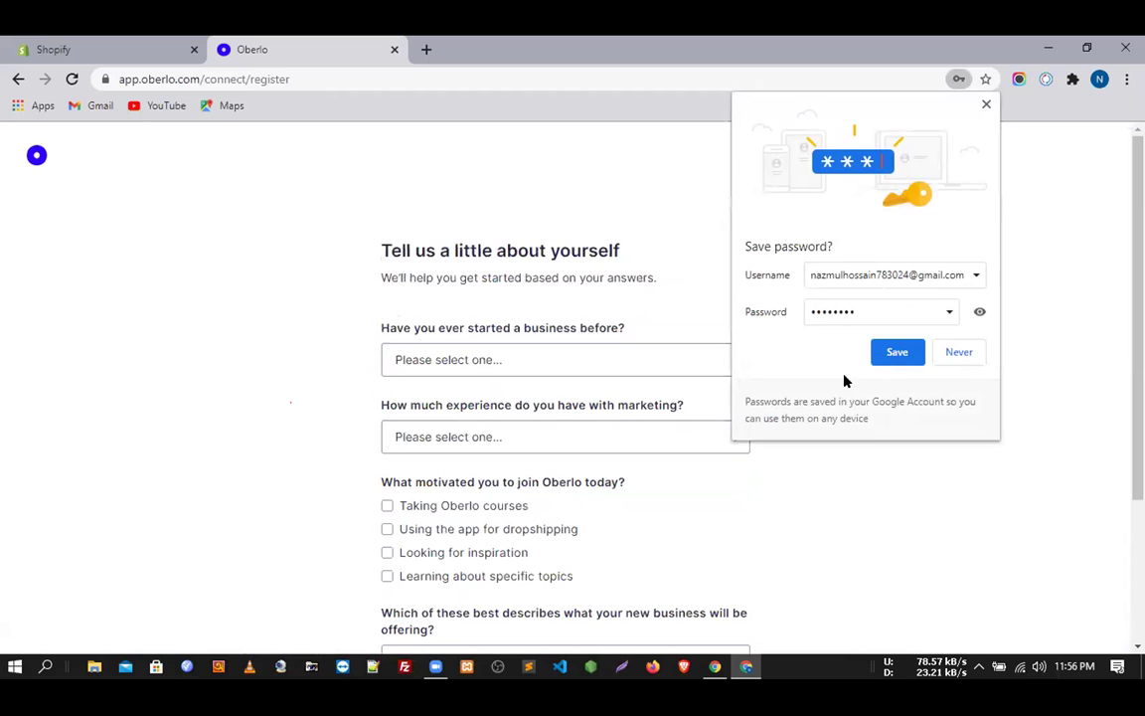
click(896, 354)
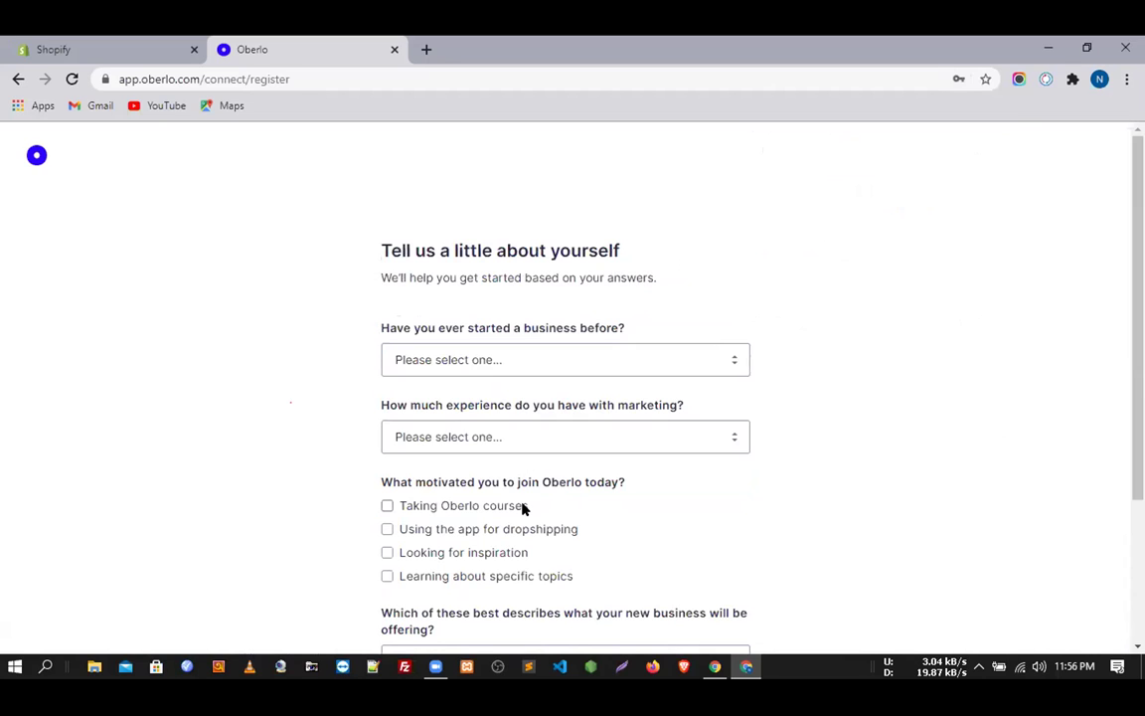
- Answer the survey: Yes started and launched, None at all, Taking Oberlo courses, Products I dropship; enter Oberlo
click(574, 357)
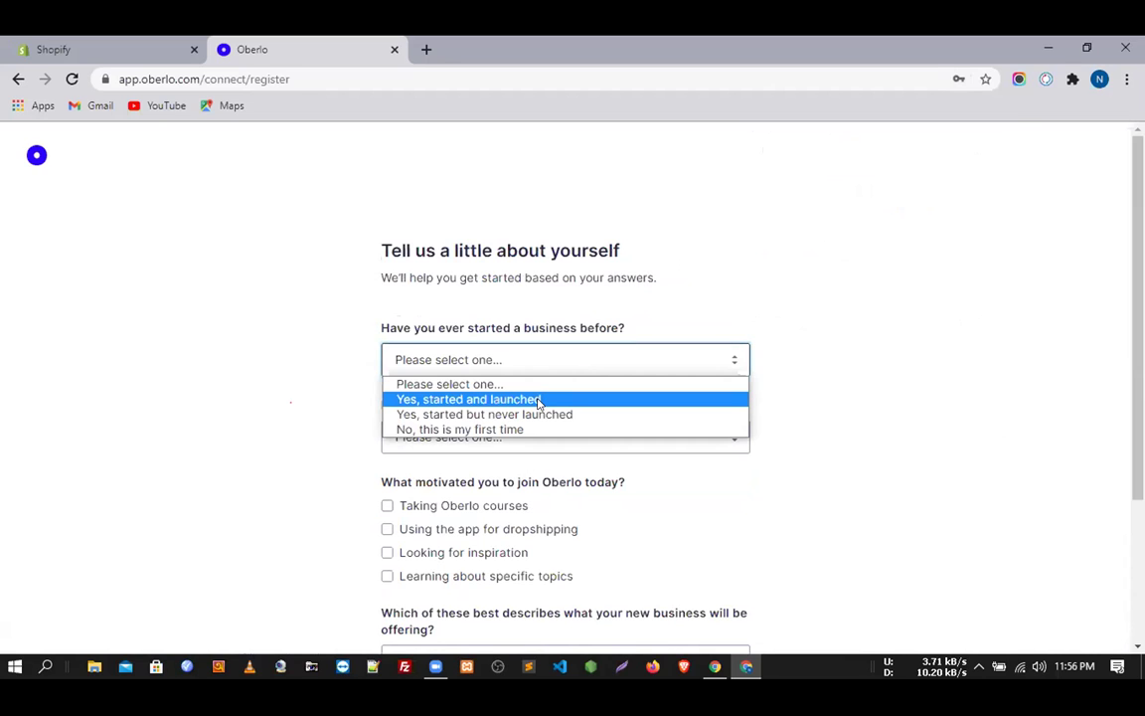
click(538, 401)
click(543, 442)
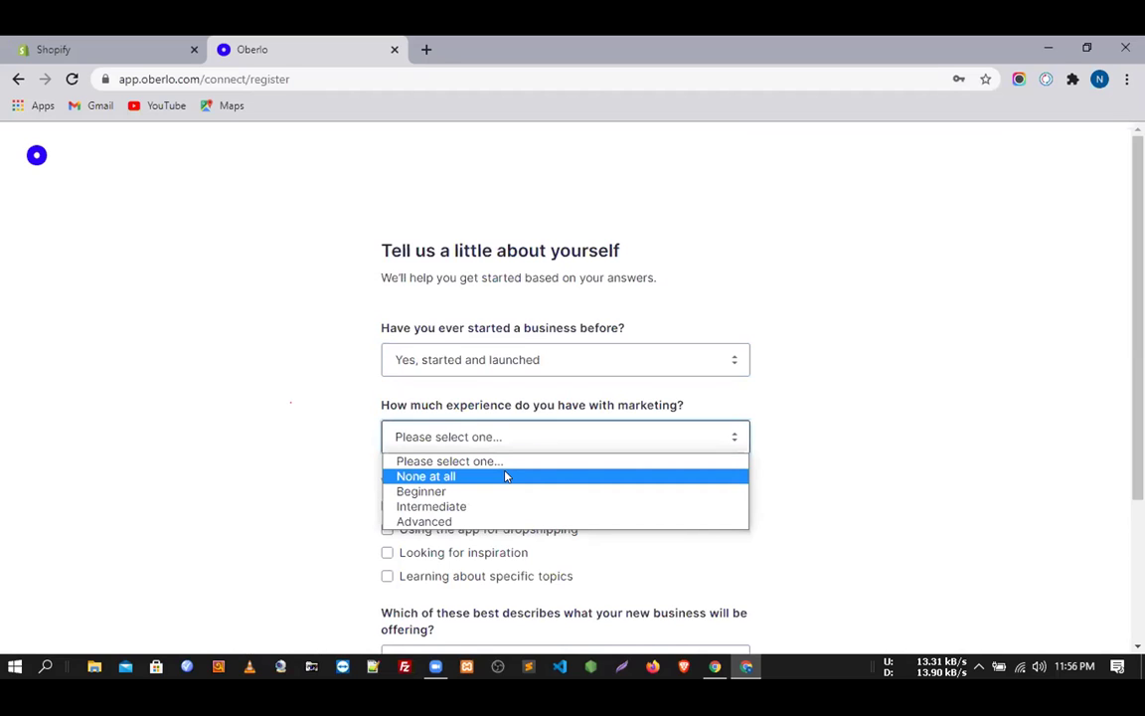
click(505, 476)
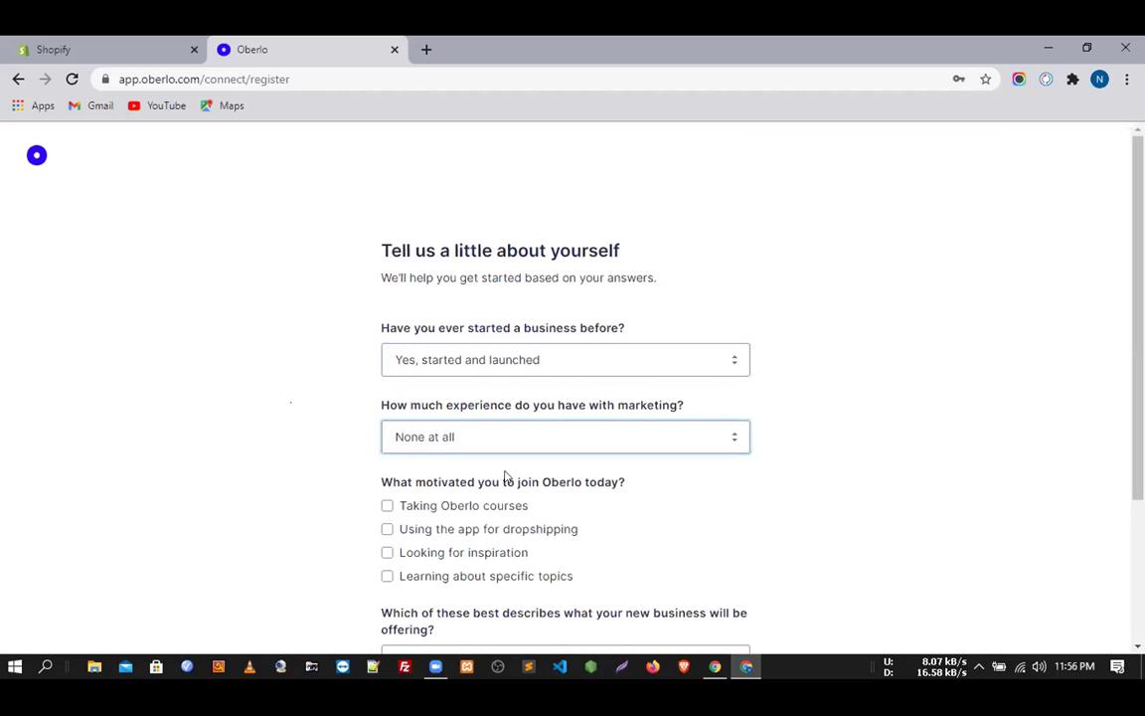
click(387, 506)
scroll(683, 565, down, 2)
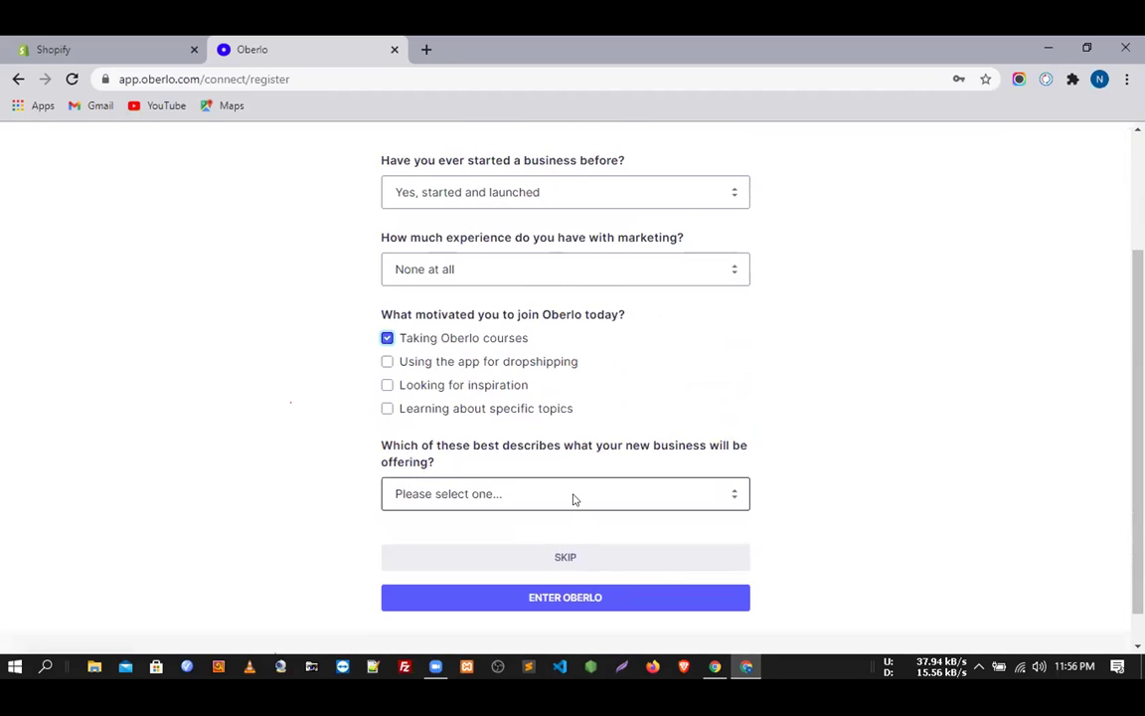
click(573, 499)
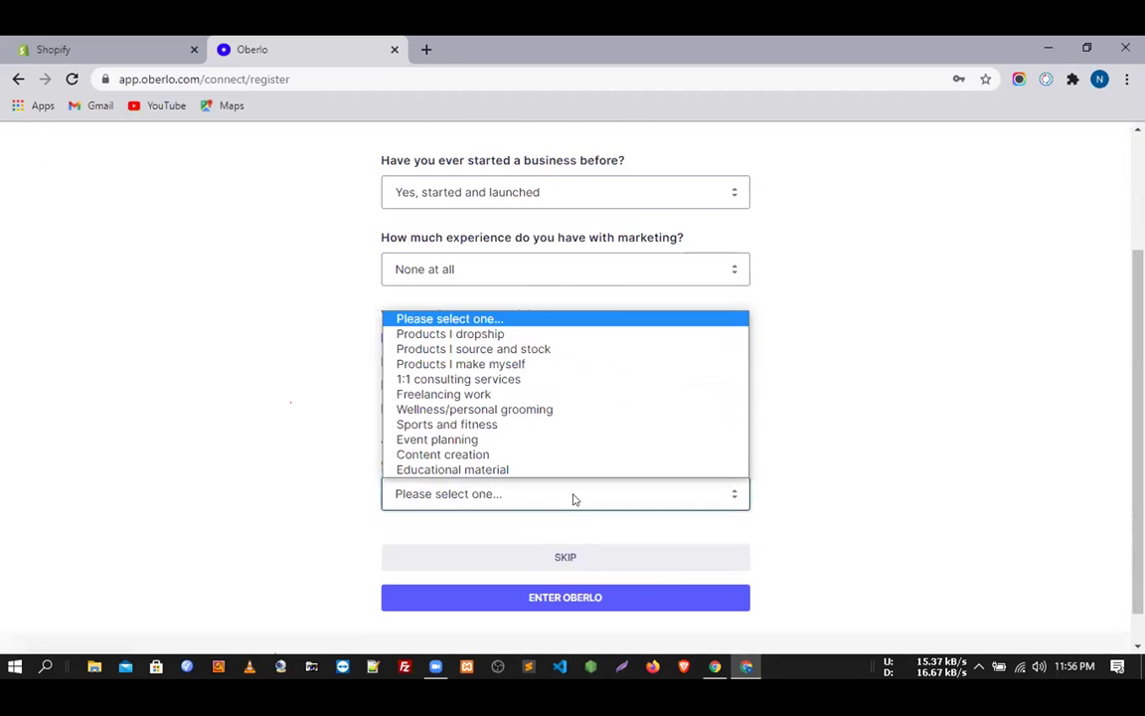
click(490, 336)
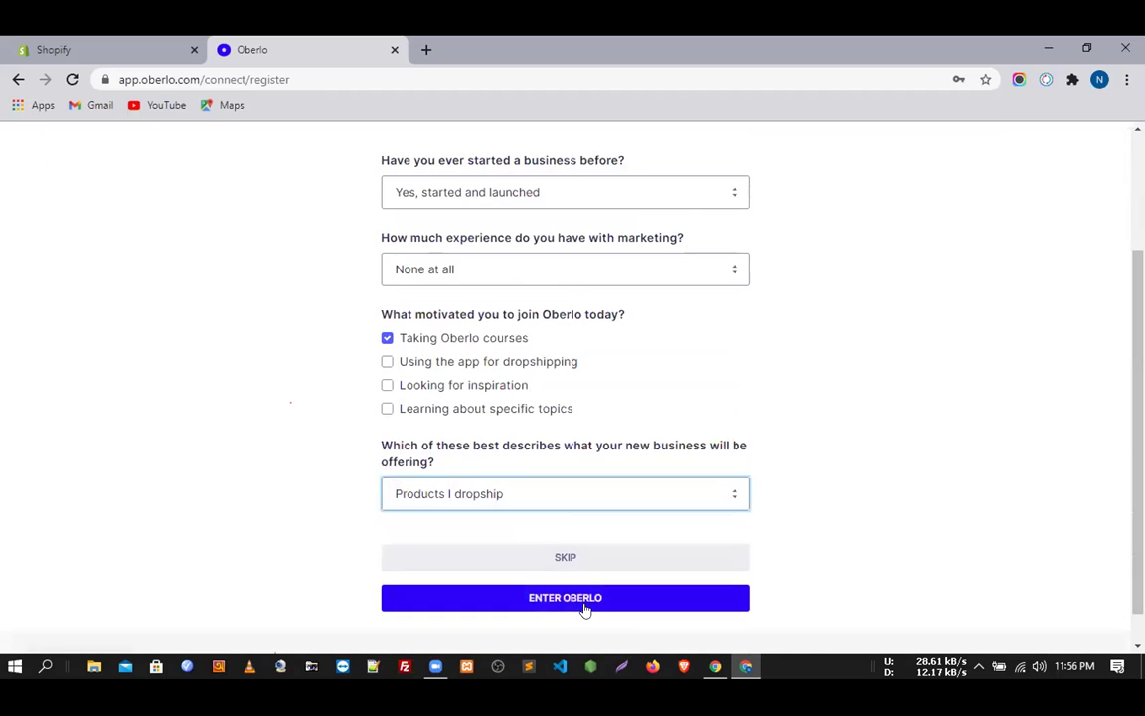
click(585, 599)
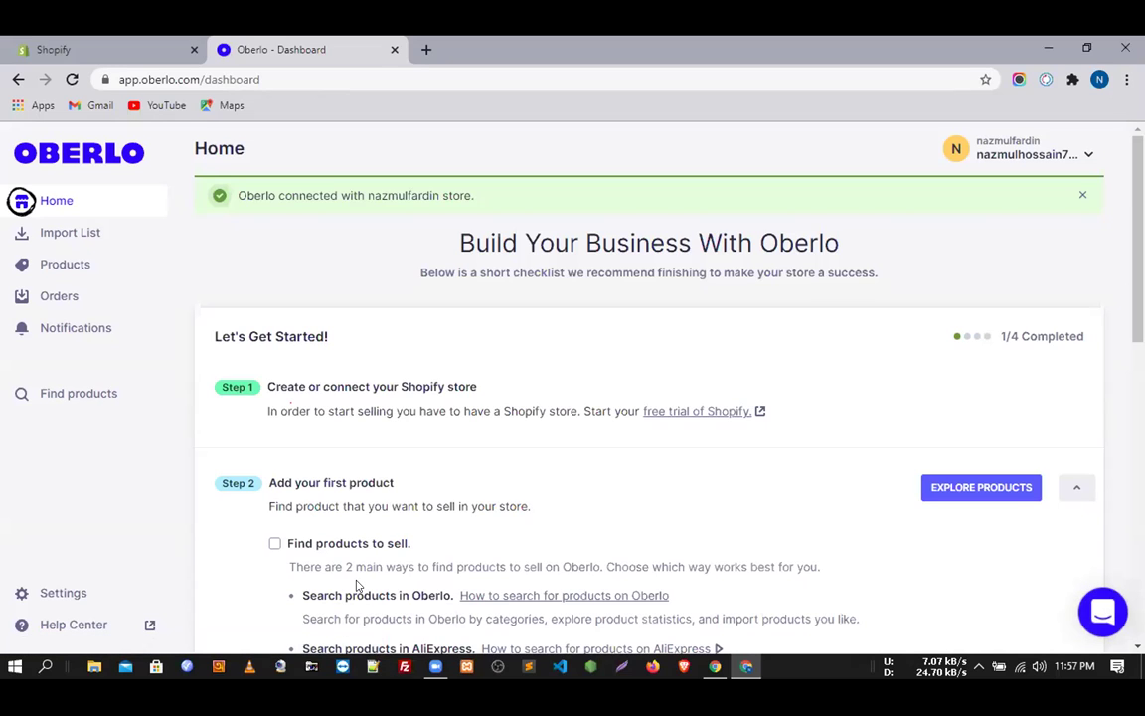
- Open a new blank Chrome tab beside the Shopify and Oberlo tabs
click(425, 50)
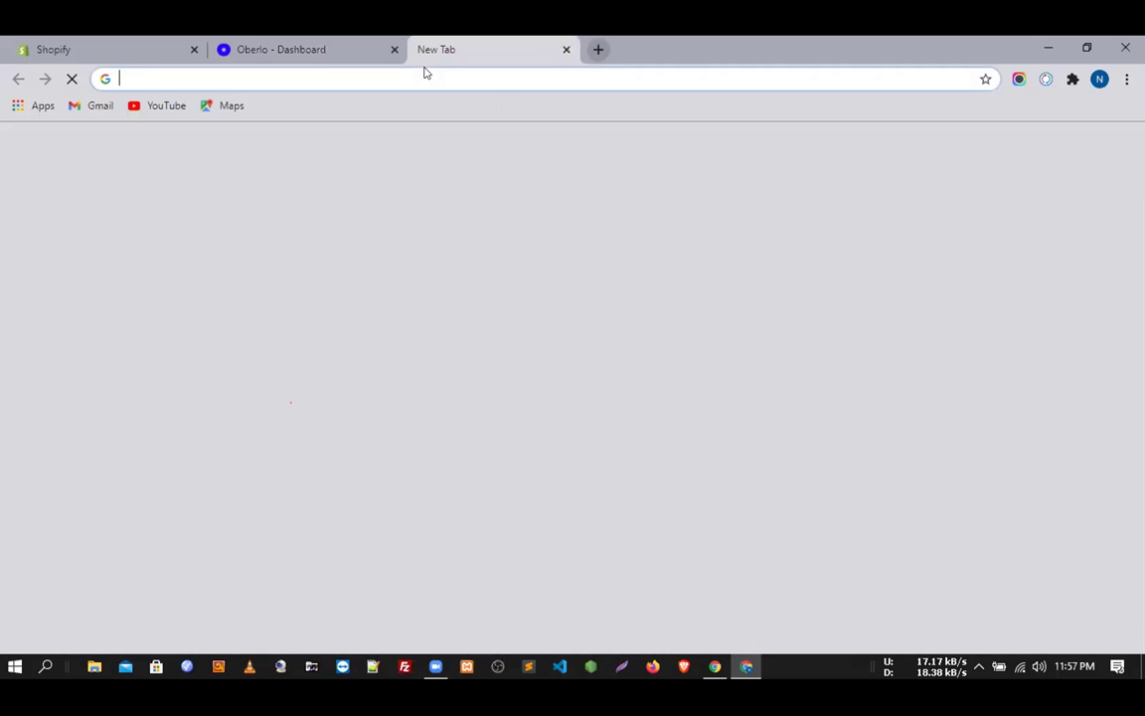
- Search Google for notepad++, then refine the query to plain notepad
text(nota)
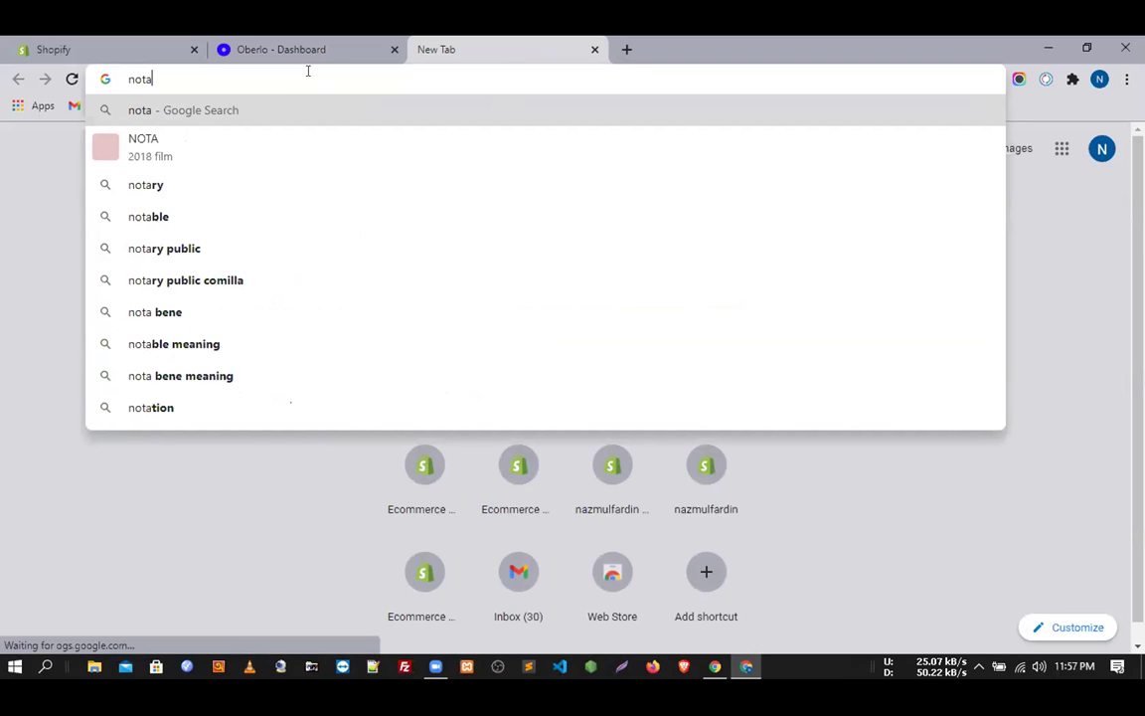
key(BackSpace)
key(BackSpace)
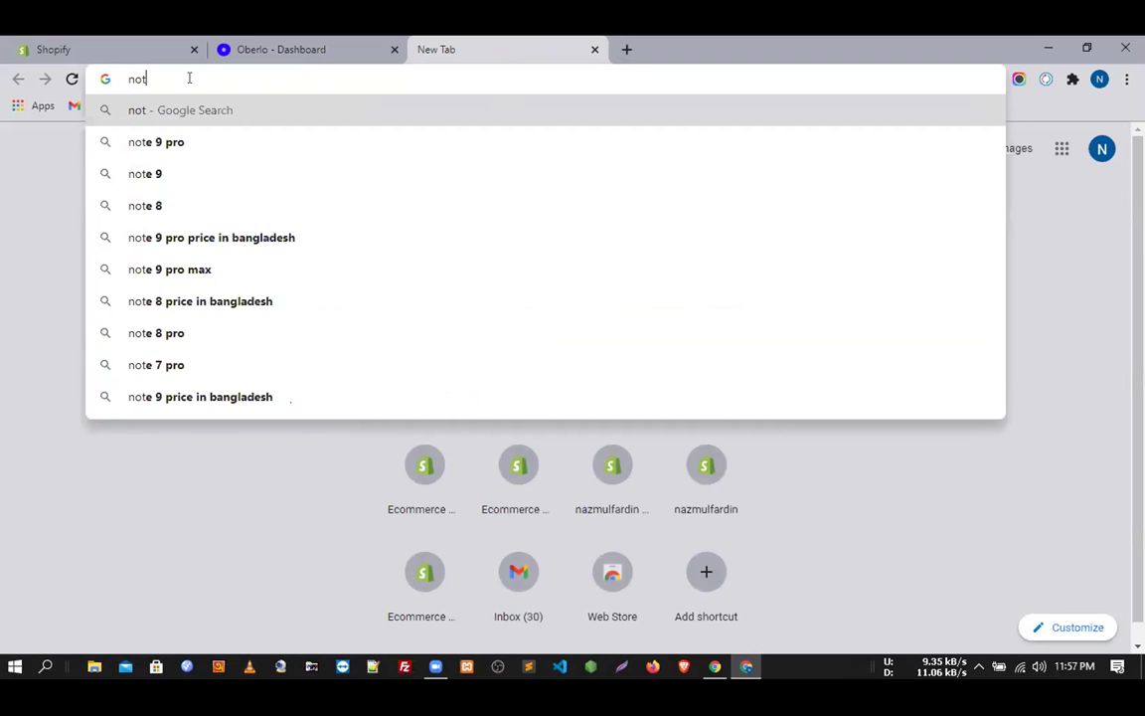
text(tepad++)
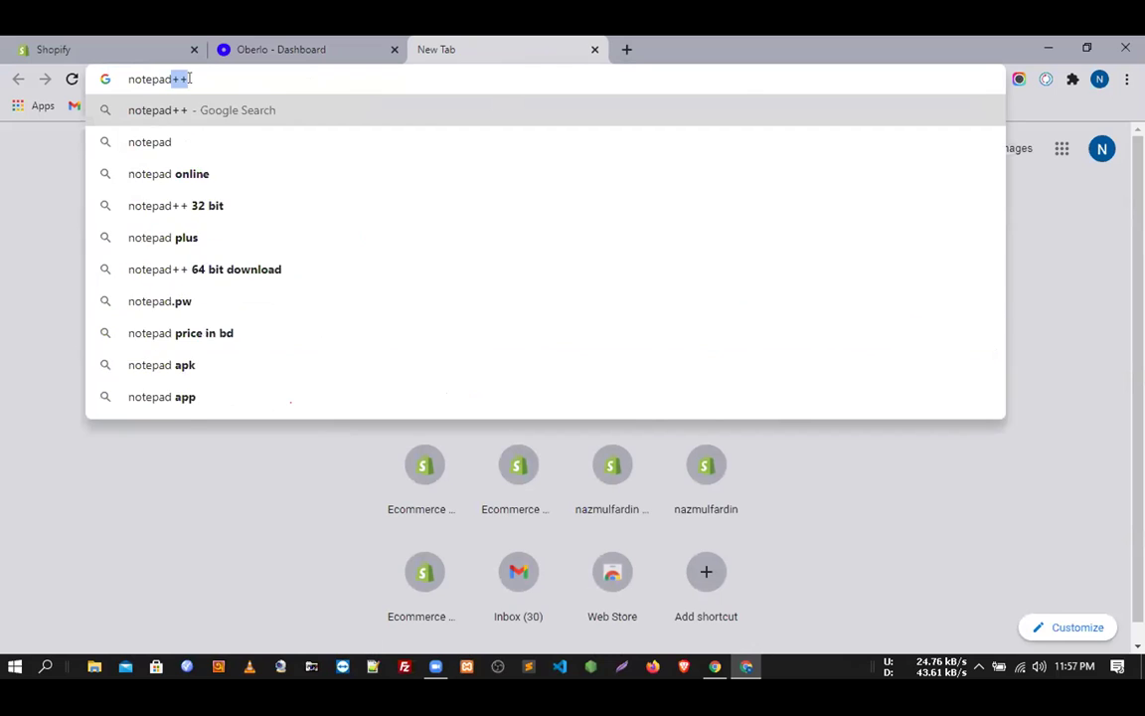
key(Return)
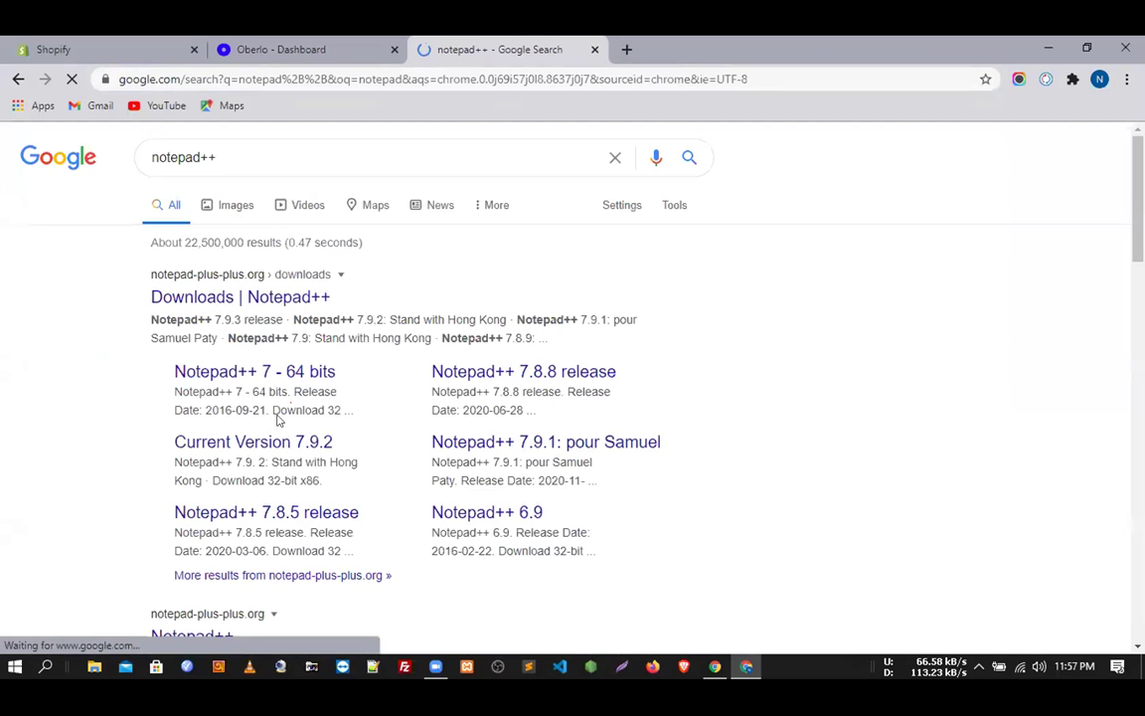
click(214, 157)
key(BackSpace)
key(BackSpace)
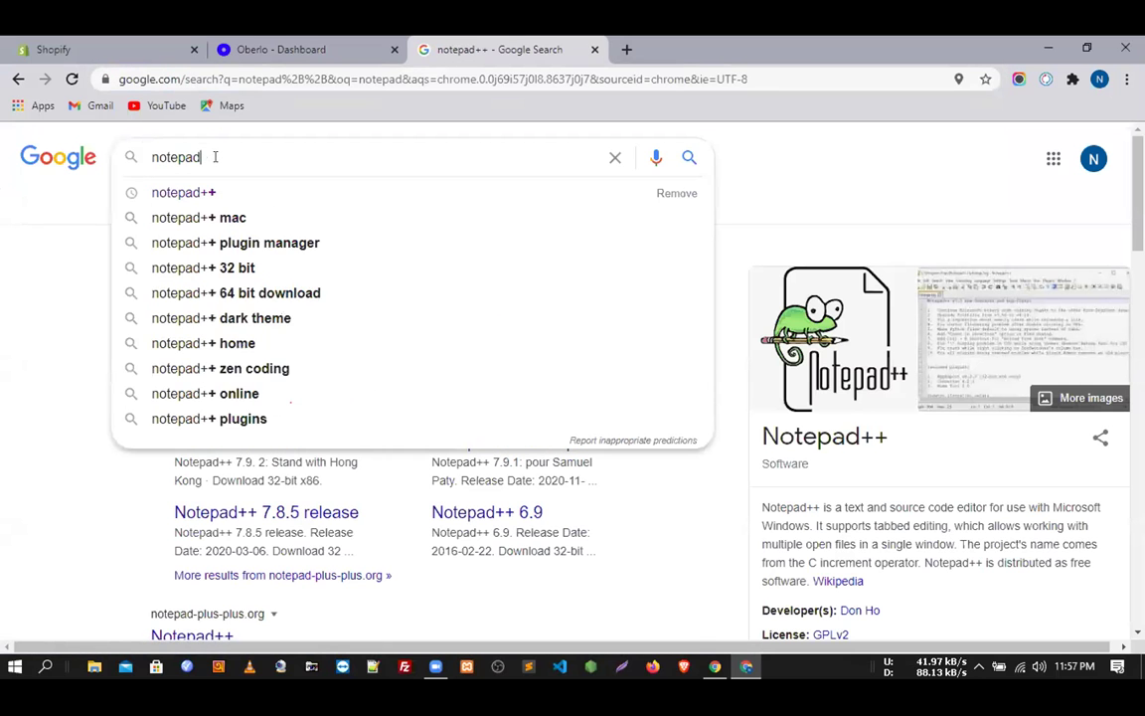
key(Return)
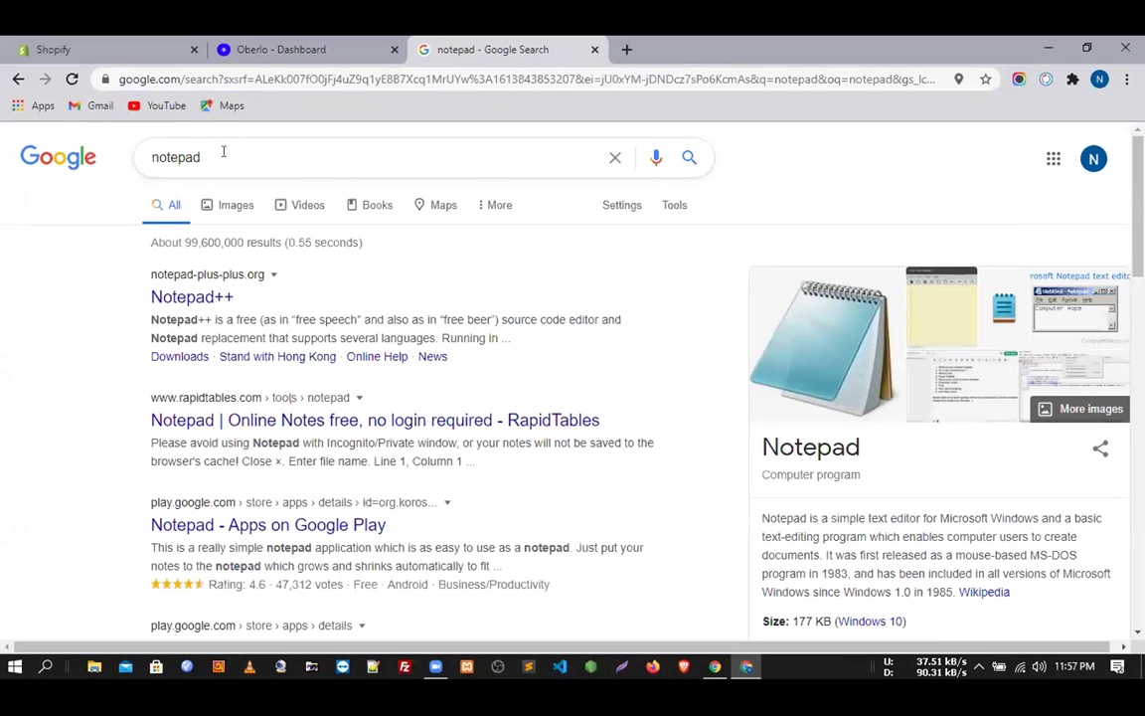
click(224, 153)
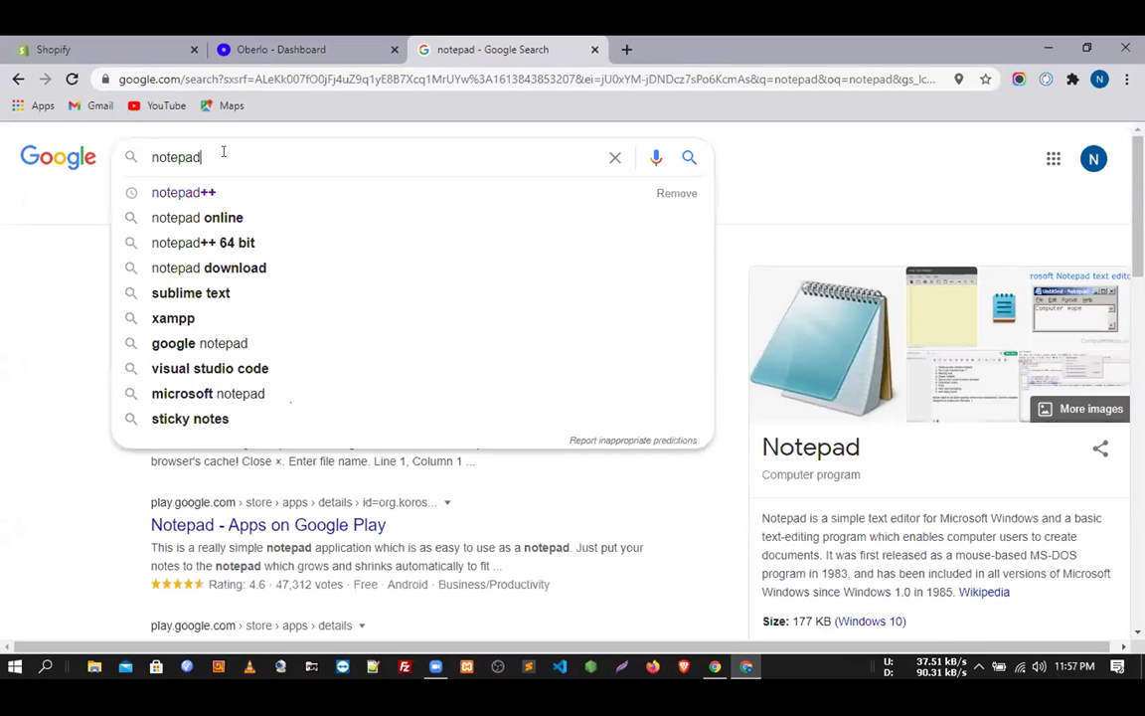
- Go to the notepad.pw website via the address bar
click(320, 79)
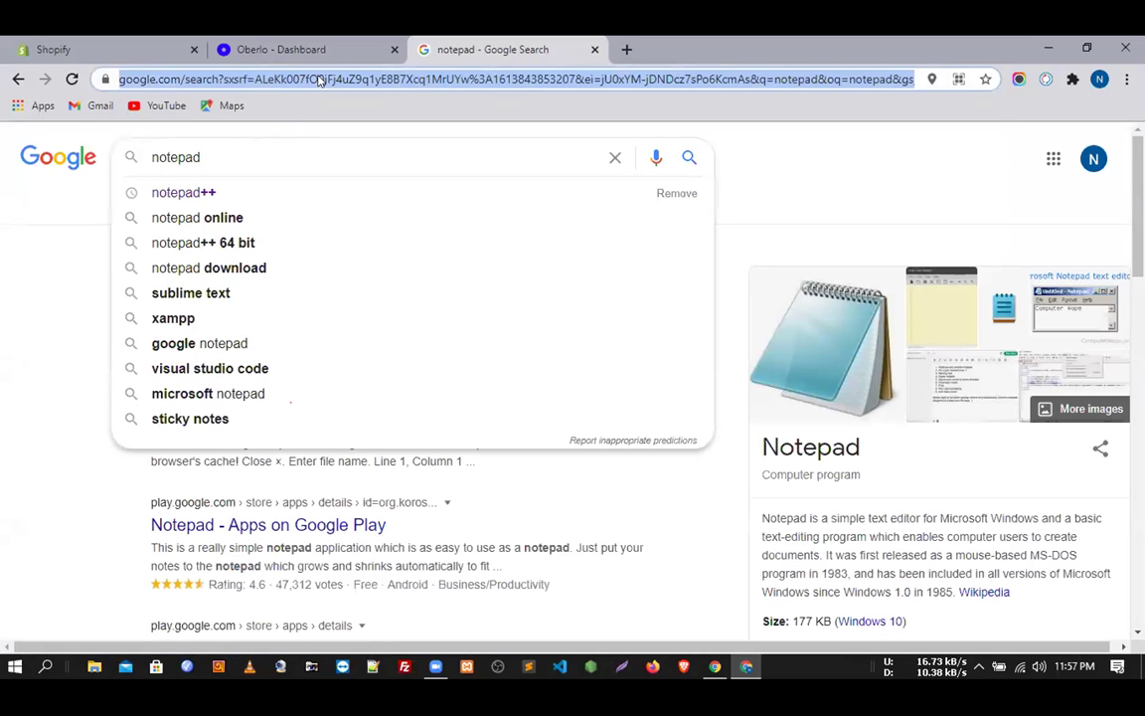
text(notepad.pw)
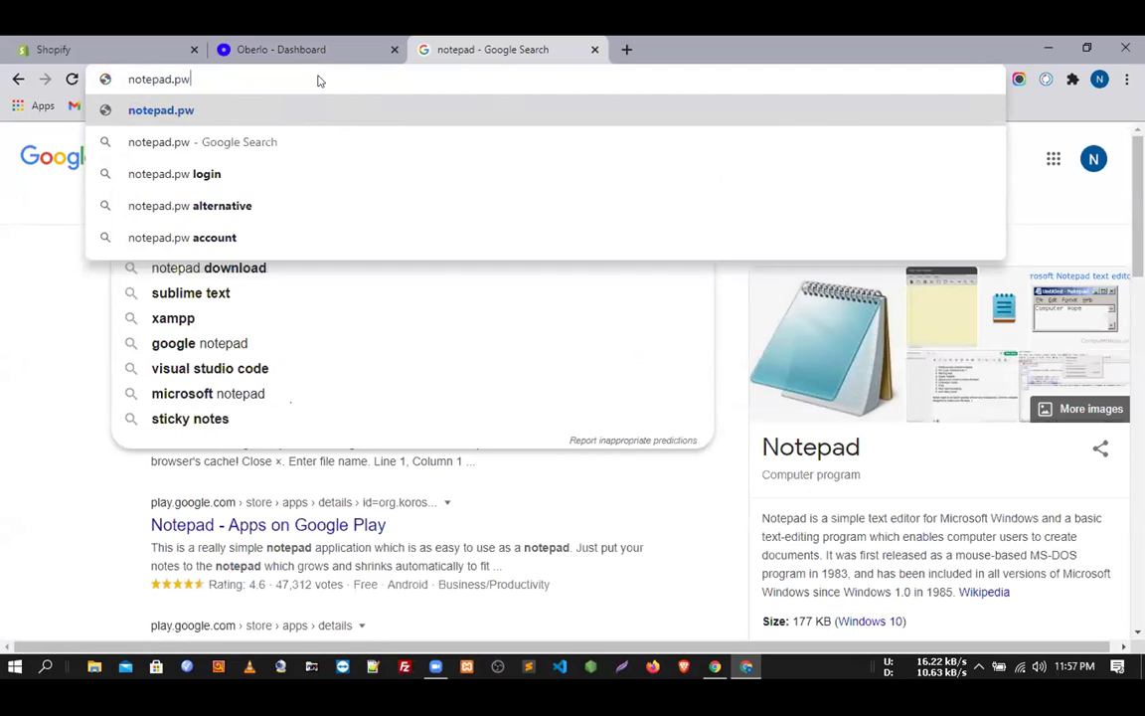
key(Return)
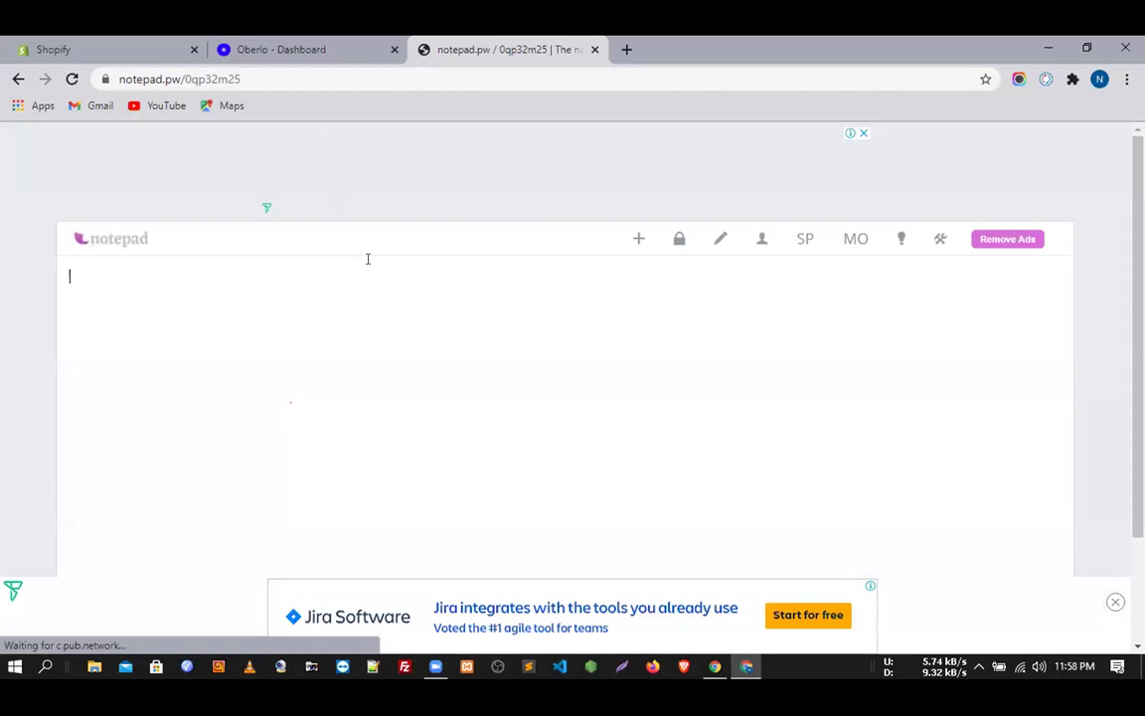
- Type 'category jewelary' as the first line of the note
text(categ)
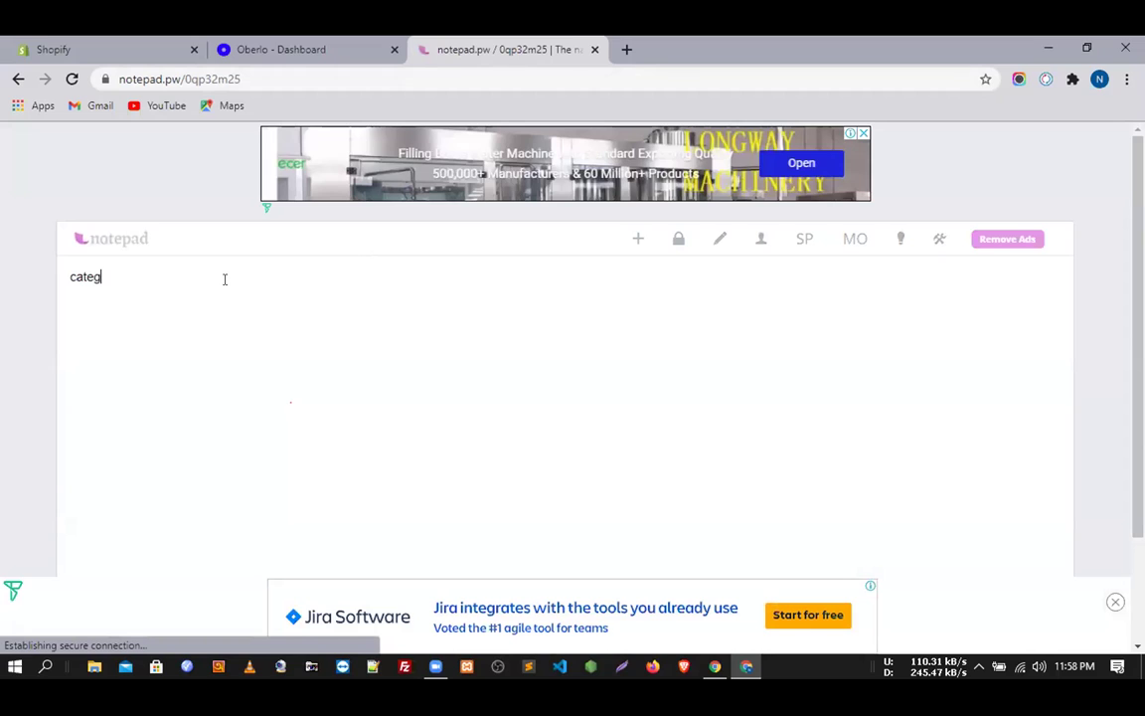
text(ory jw)
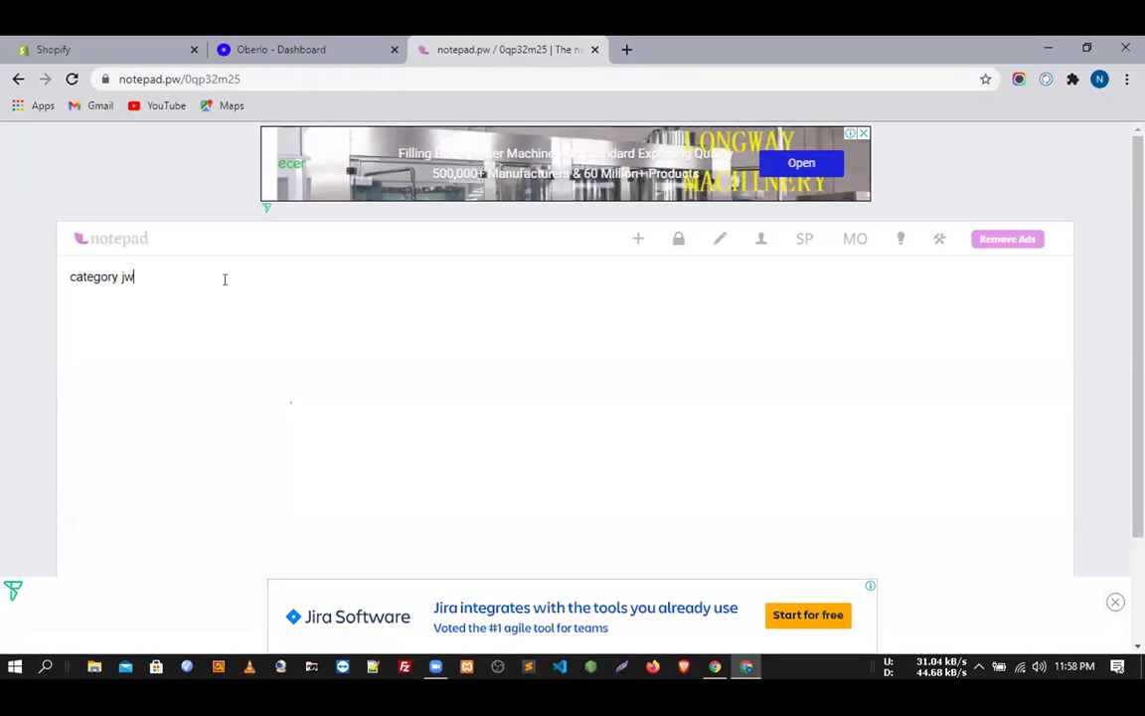
text(elary)
key(BackSpace)
key(BackSpace)
key(BackSpace)
key(BackSpace)
key(BackSpace)
key(BackSpace)
text(ewelary)
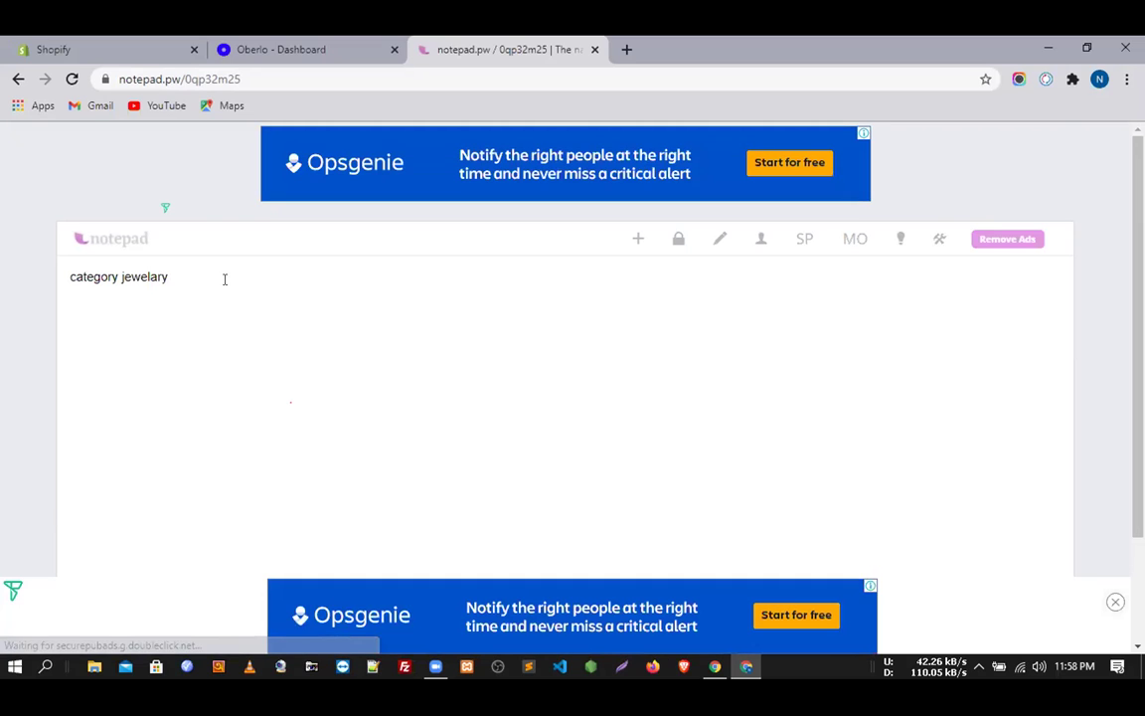
- Add a second line reading '1000+ review'
key(Return)
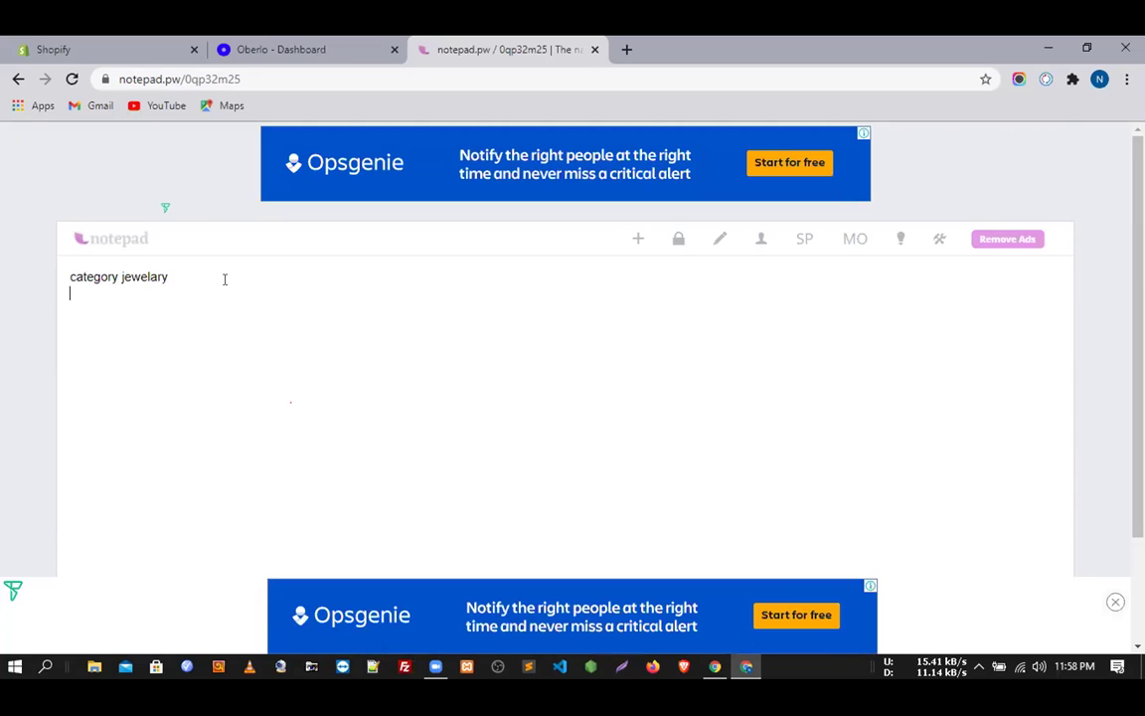
text(jeshob)
key(BackSpace)
key(BackSpace)
key(BackSpace)
text(100)
key(BackSpace)
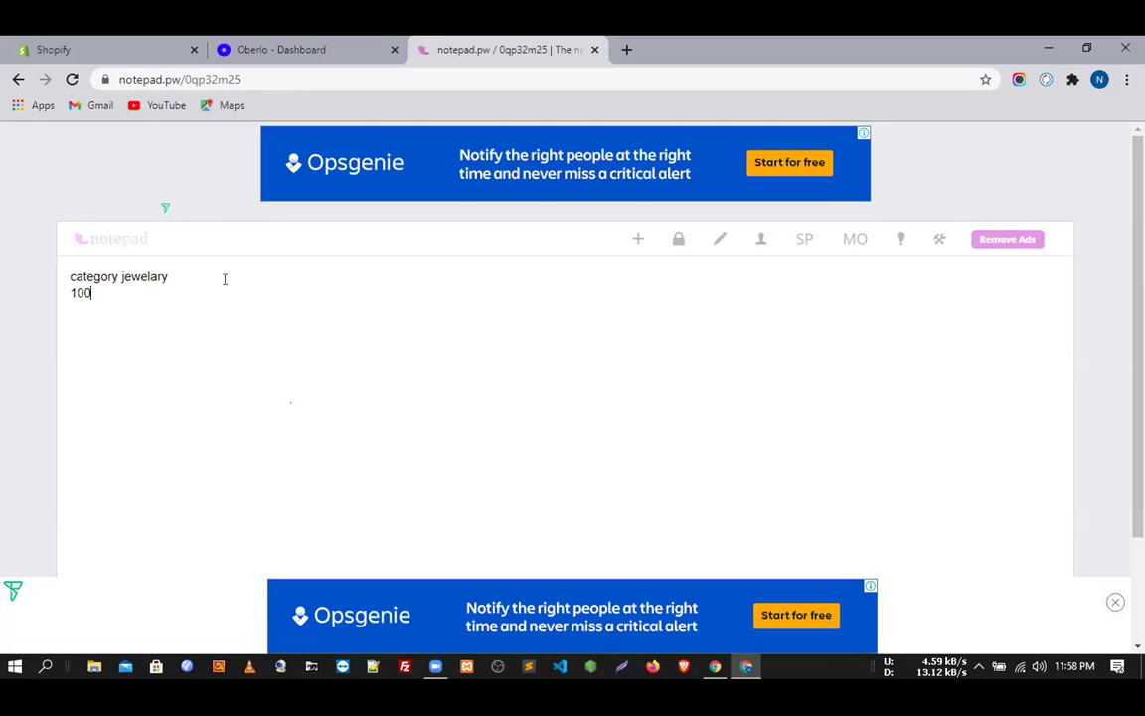
text(1)
key(BackSpace)
text(0+ reve)
key(BackSpace)
text(ie)
key(BackSpace)
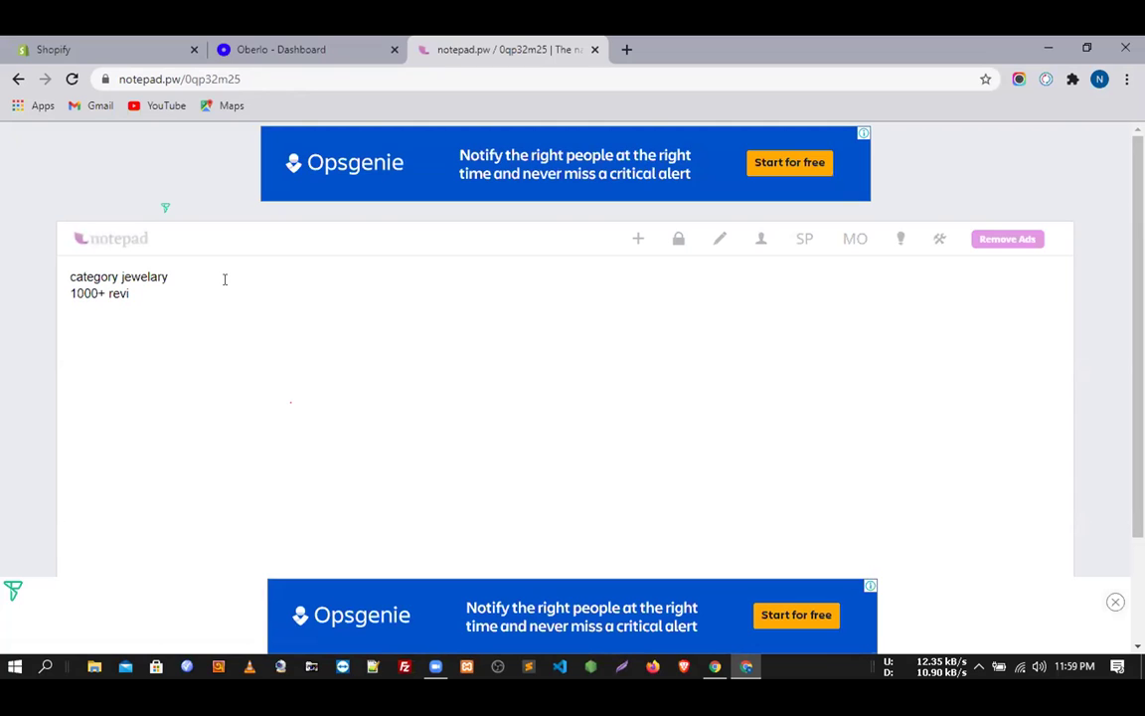
key(BackSpace)
key(BackSpace)
text(iv)
text(evi)
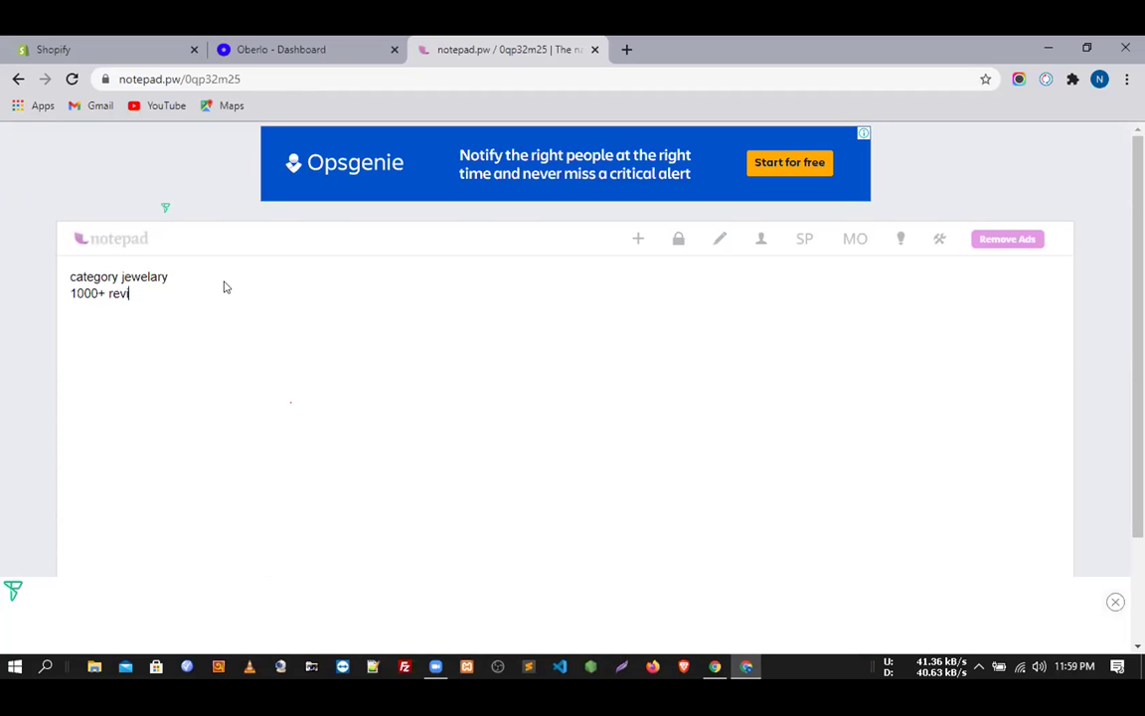
text(ew)
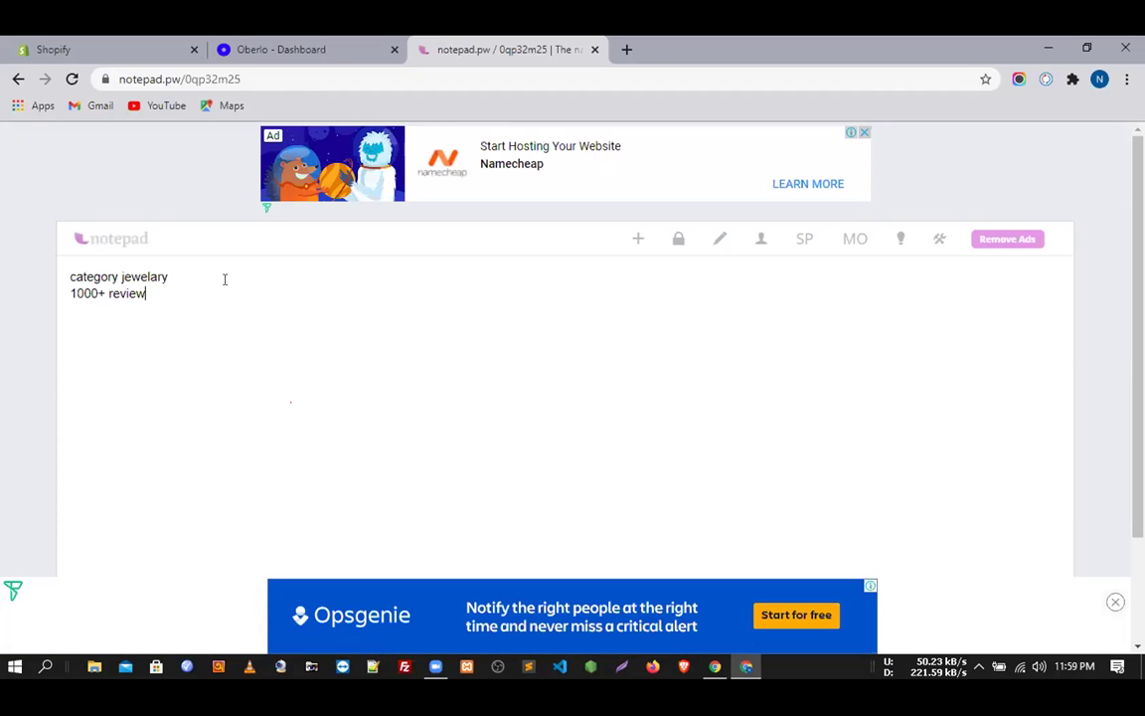
- Add 'less than 5 usd' as the third line and switch back to the Oberlo tab
key(Return)
text(less than 5)
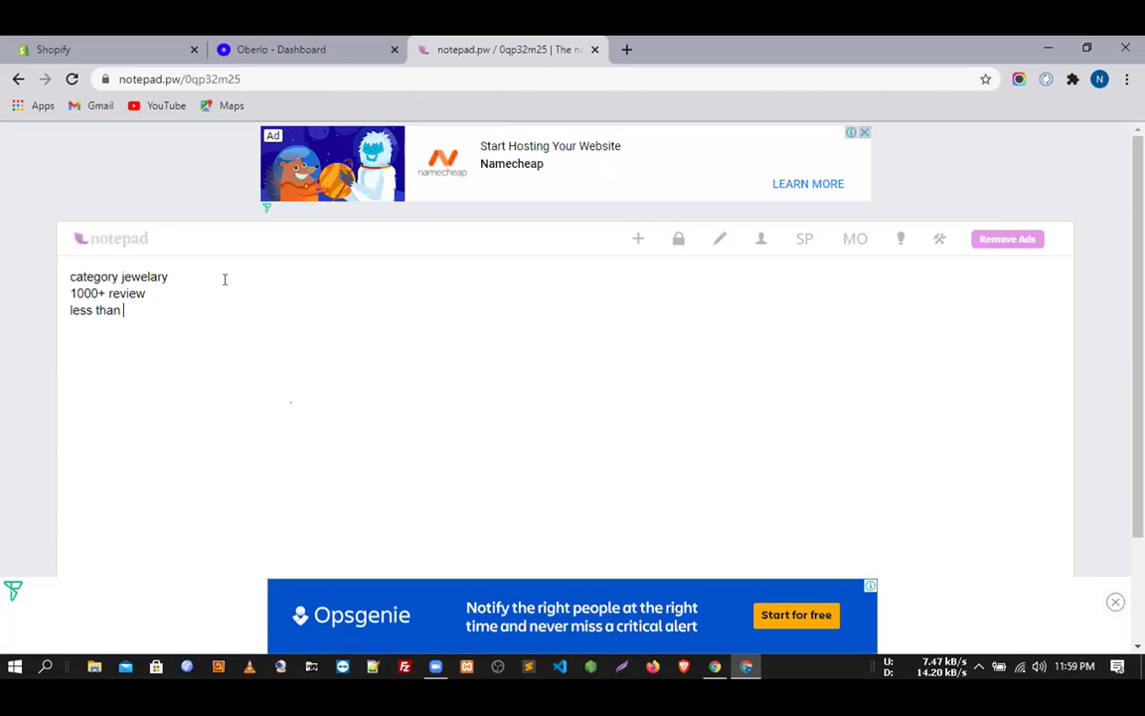
text(usd)
key(BackSpace)
text(sd)
click(128, 310)
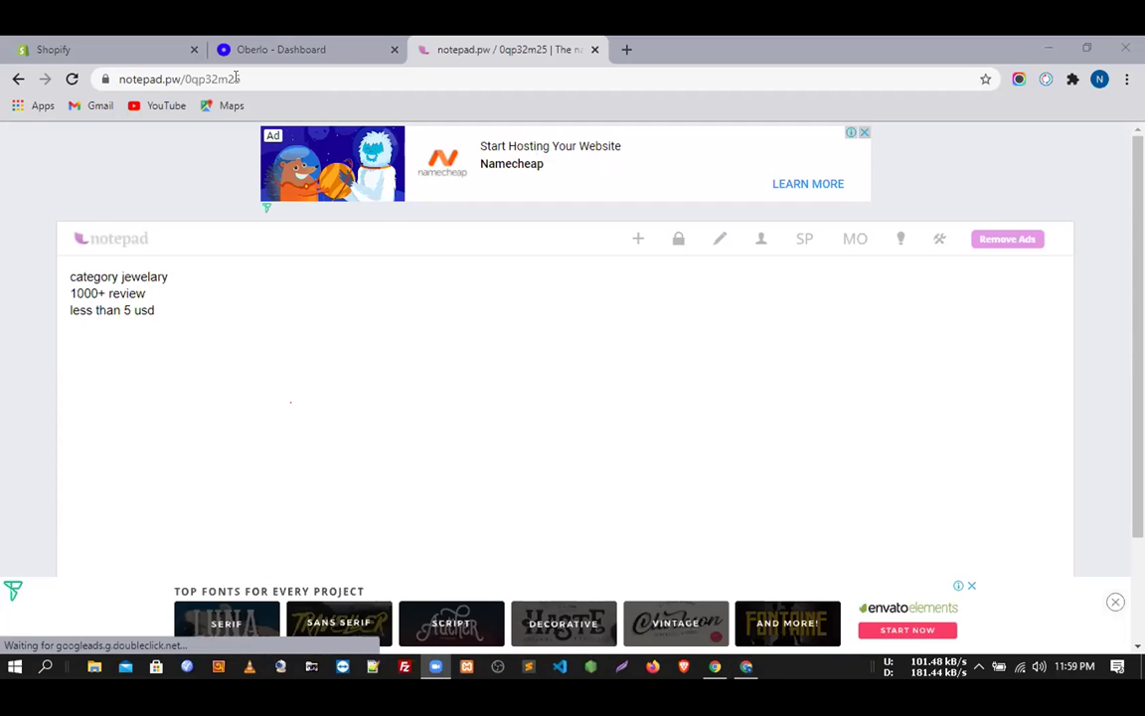
key(ctrl+shift+Tab)
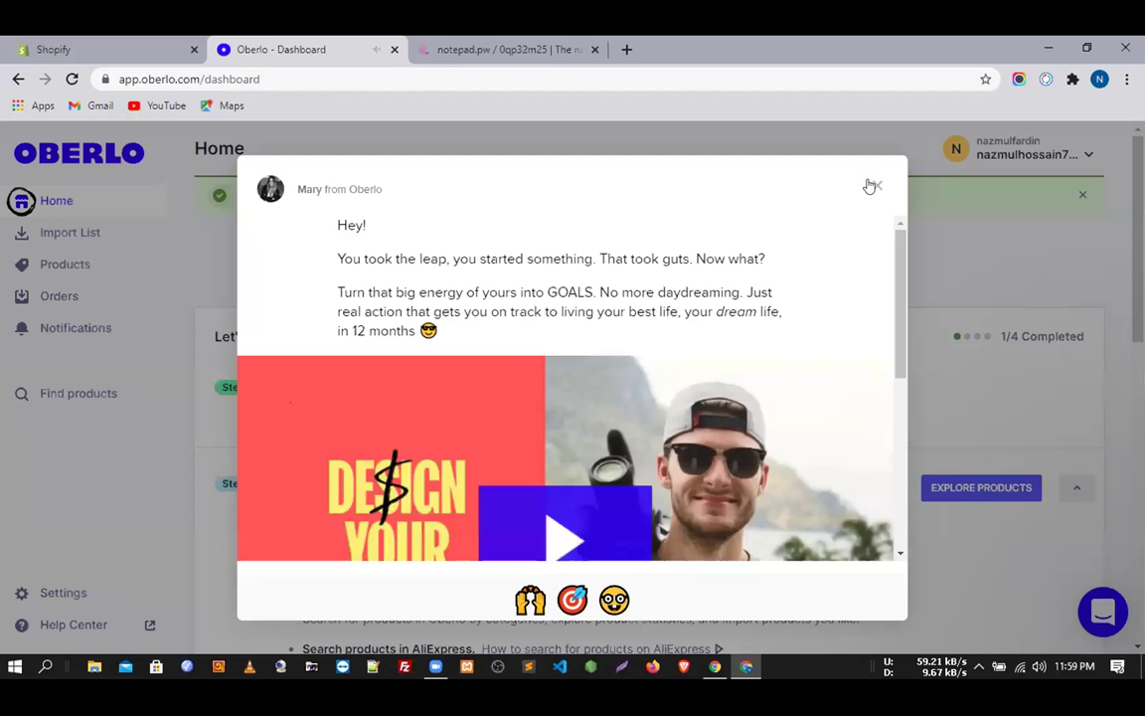
- Close the Oberlo welcome popup and choose Explore Products on the Home checklist
click(871, 187)
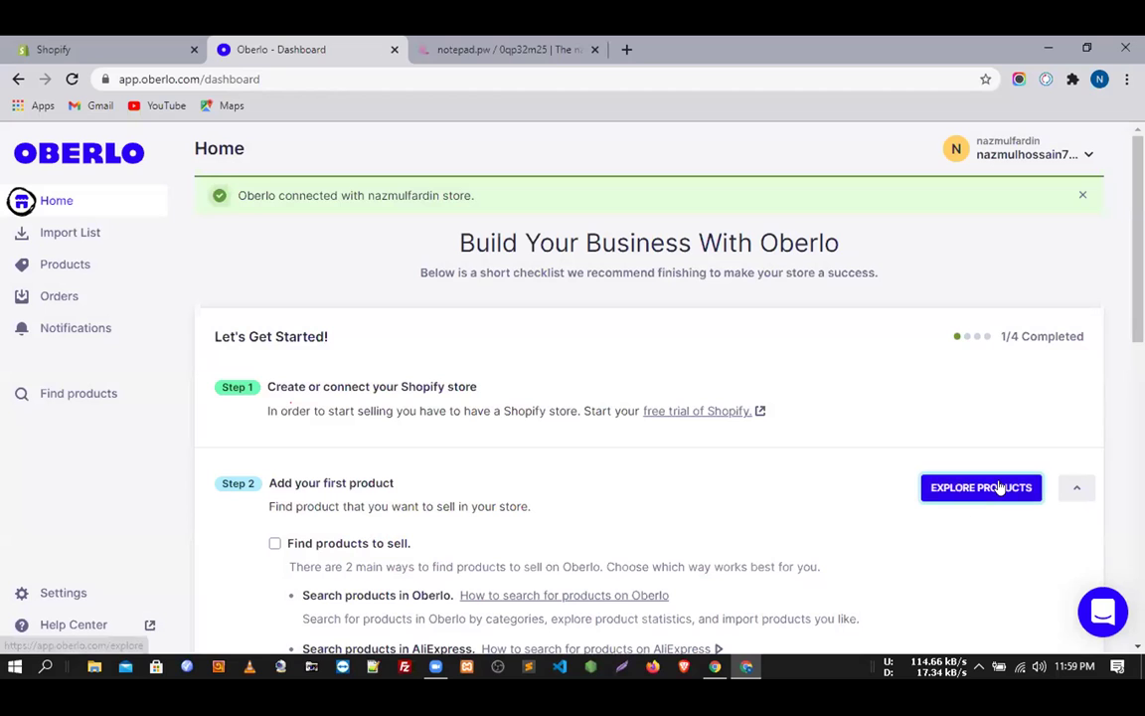
click(998, 486)
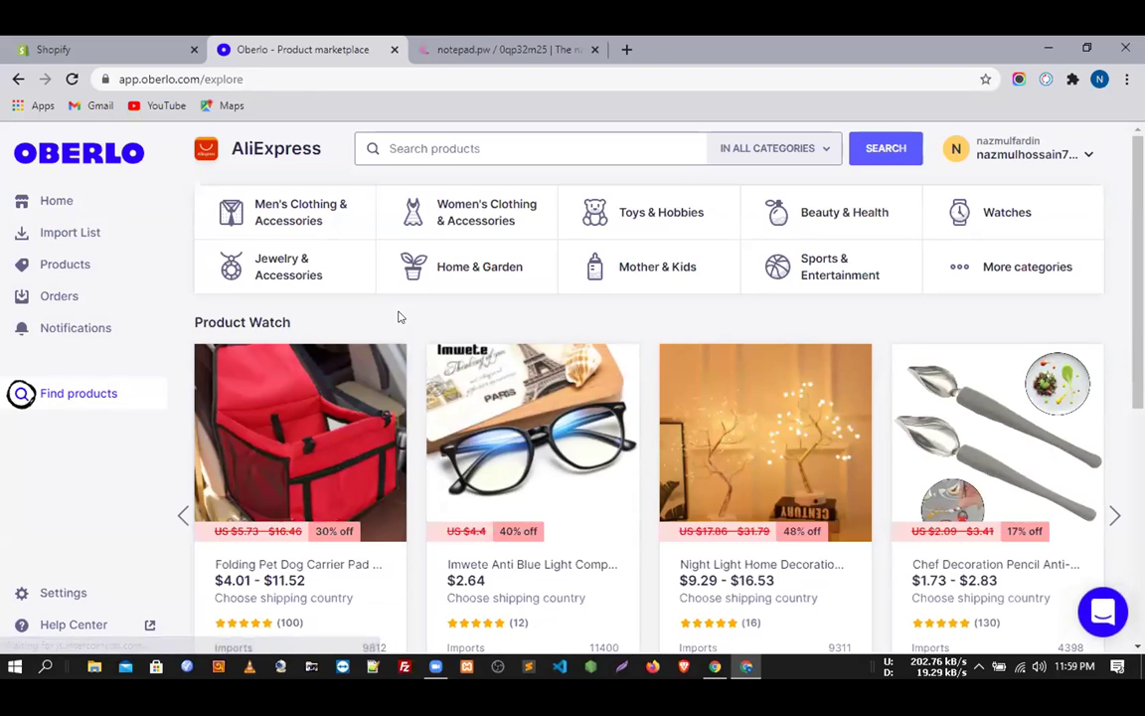
- Search Oberlo's AliExpress marketplace for 'jewellery' to list the 113,078 matching products
click(503, 147)
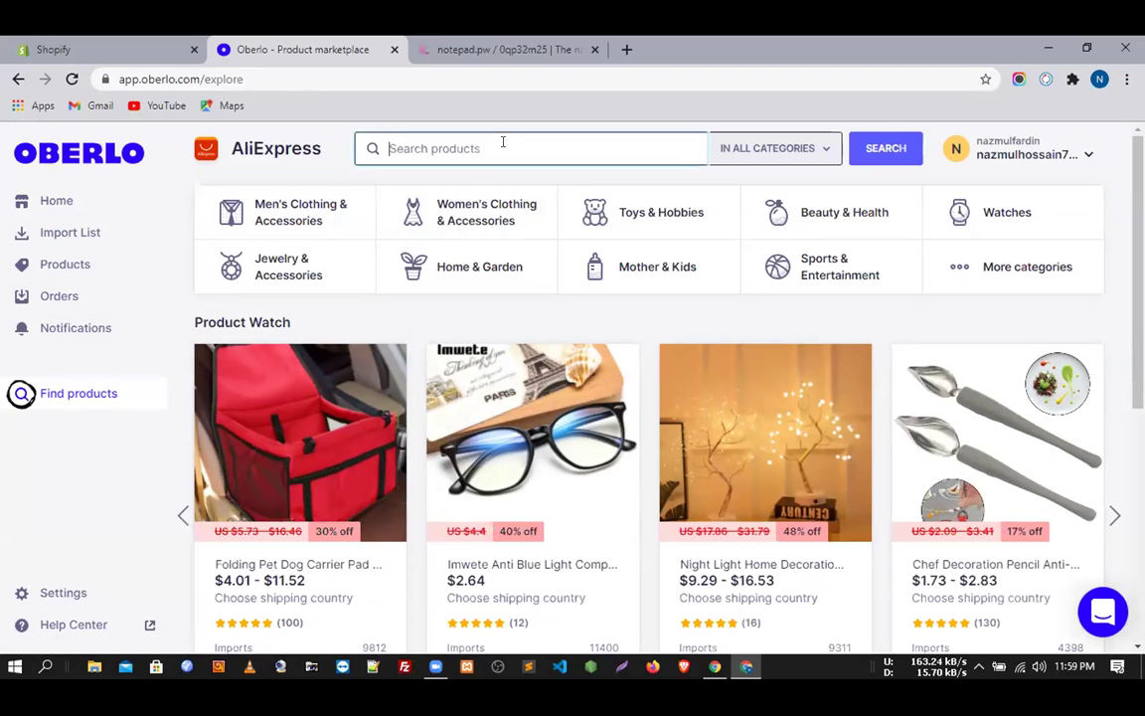
text(jewllary)
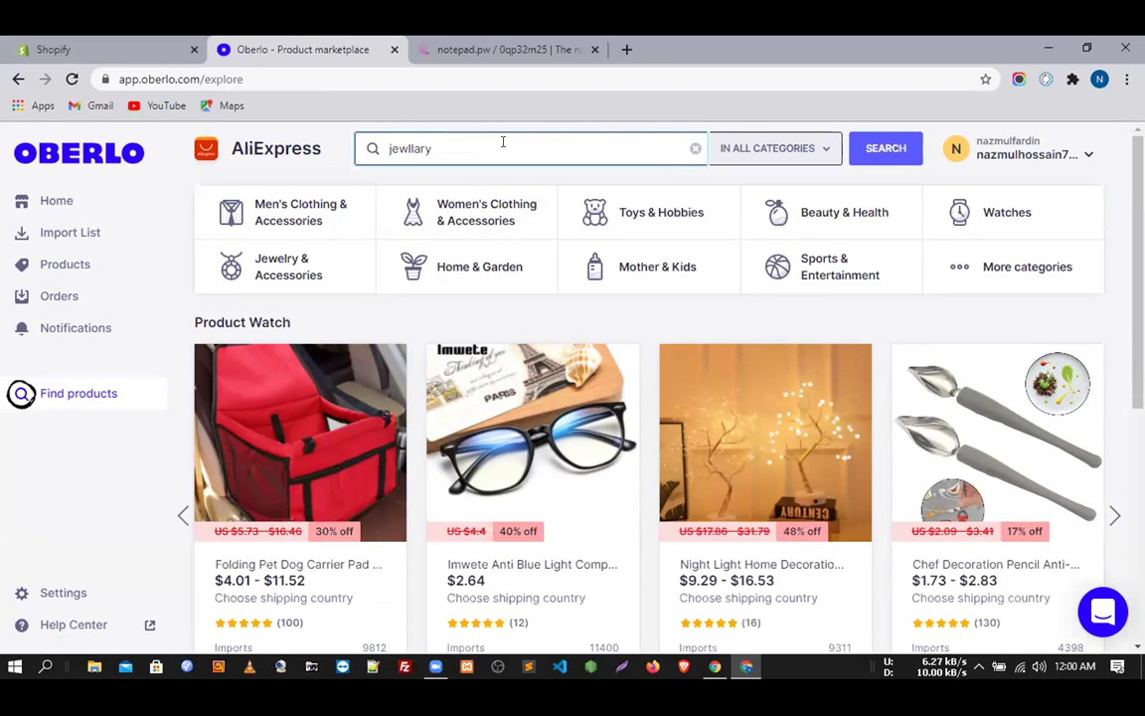
key(BackSpace)
key(BackSpace)
key(BackSpace)
key(BackSpace)
key(BackSpace)
text(ellar)
key(BackSpace)
key(BackSpace)
text(e)
key(Return)
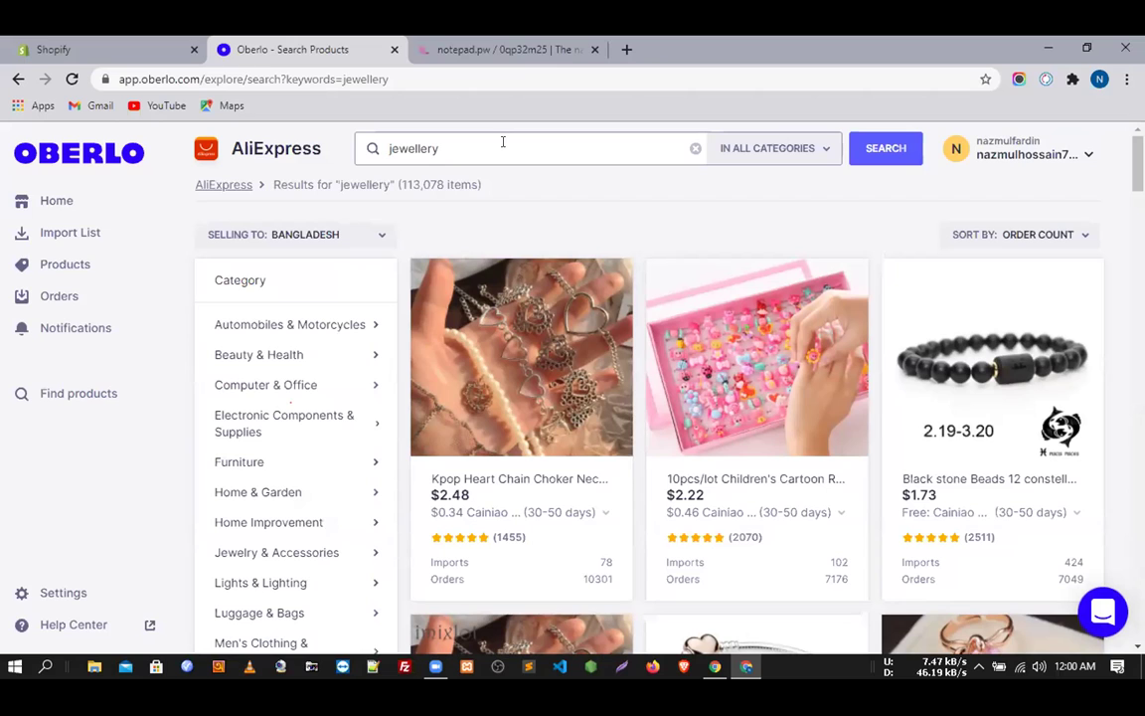
click(503, 149)
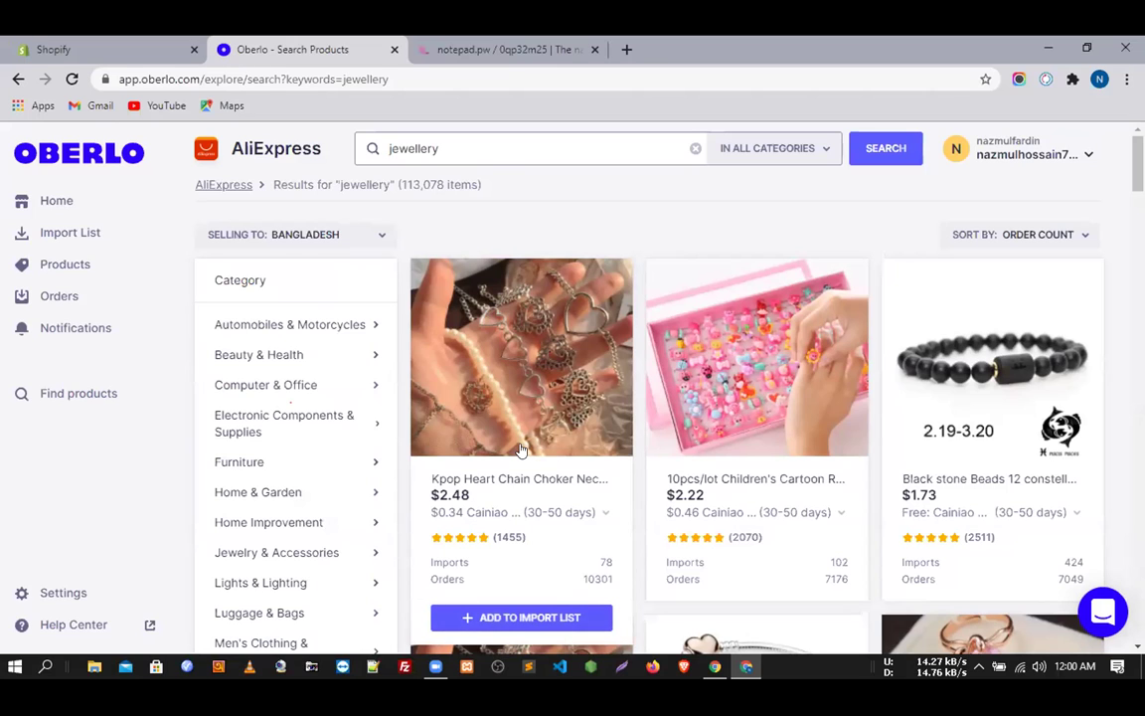
- Add the heart chain choker and the BRACE CO bracelet to the import list
click(536, 615)
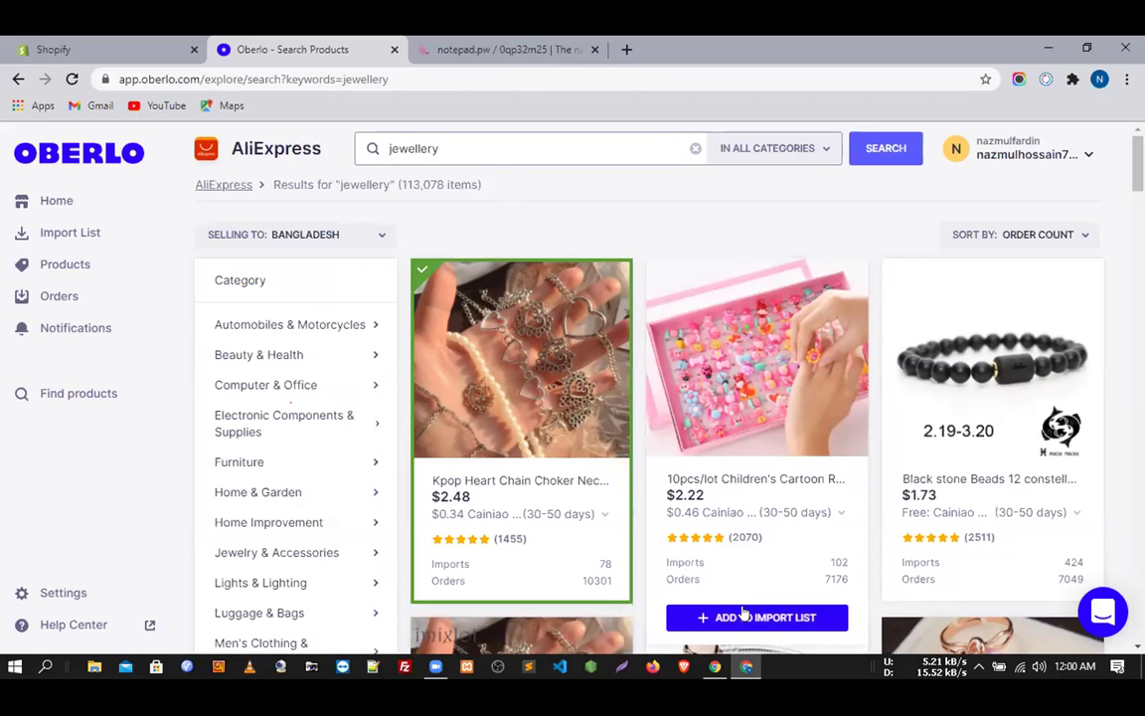
scroll(815, 497, down, 2)
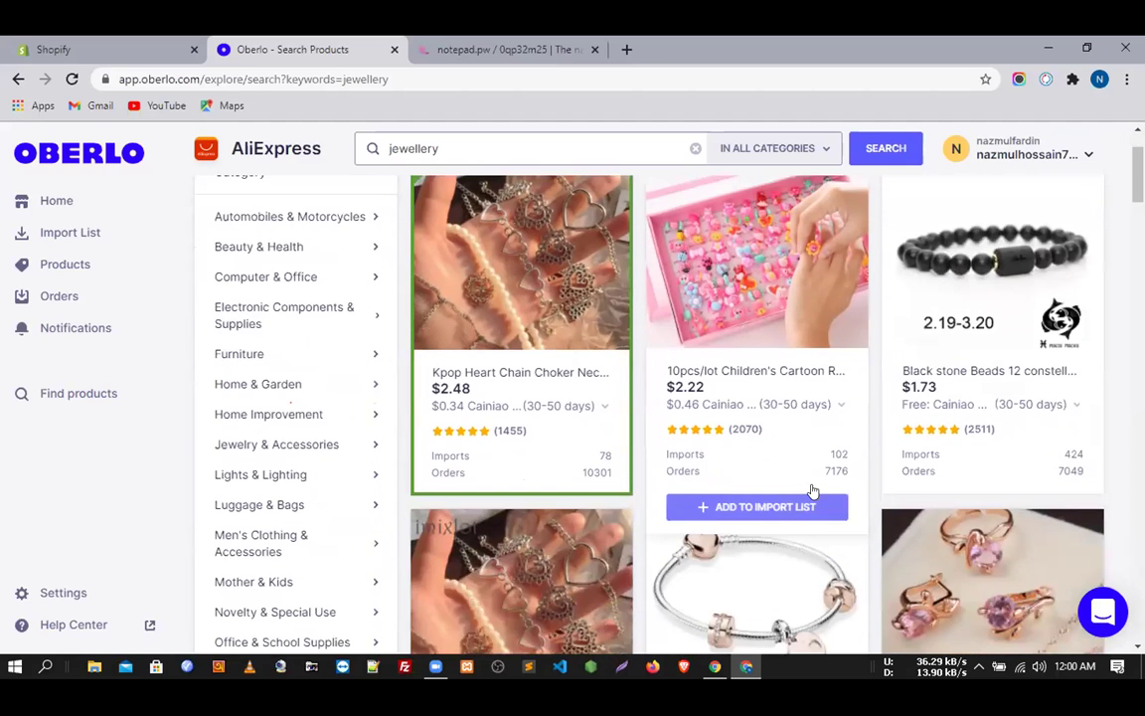
scroll(571, 514, down, 3)
scroll(570, 514, down, 2)
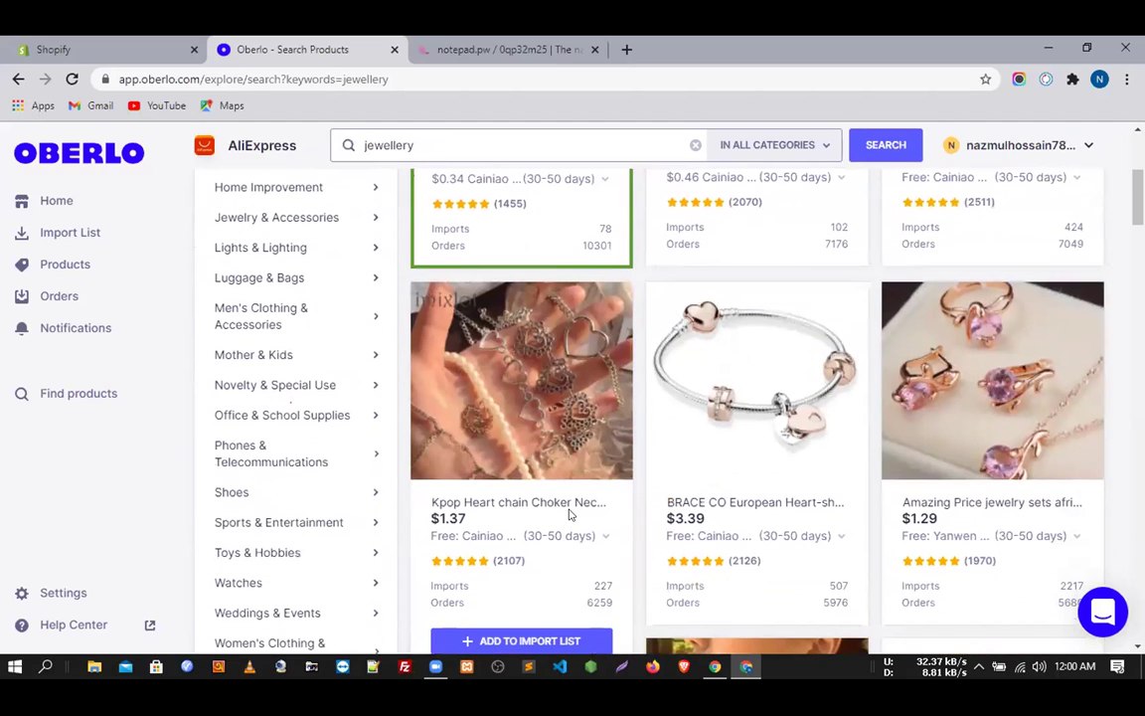
scroll(725, 474, down, 3)
click(733, 475)
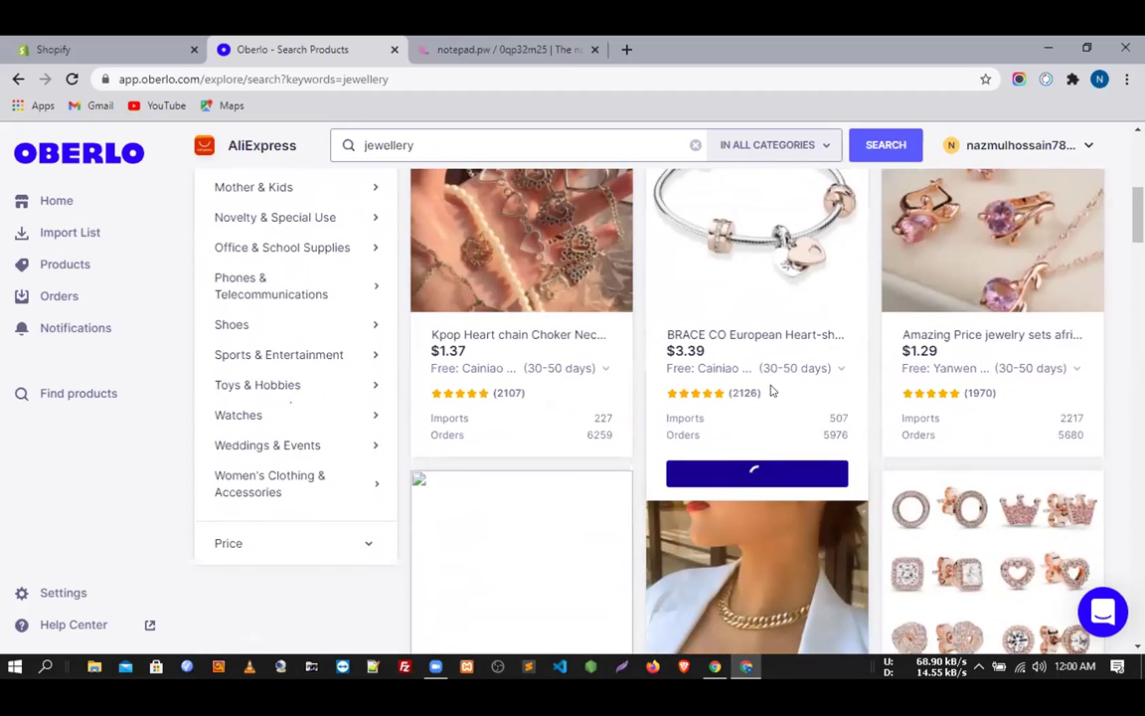
- Add the Amazing Price jewelry set and the BAOPON rose gold earrings to the import list
scroll(765, 398, up, 1)
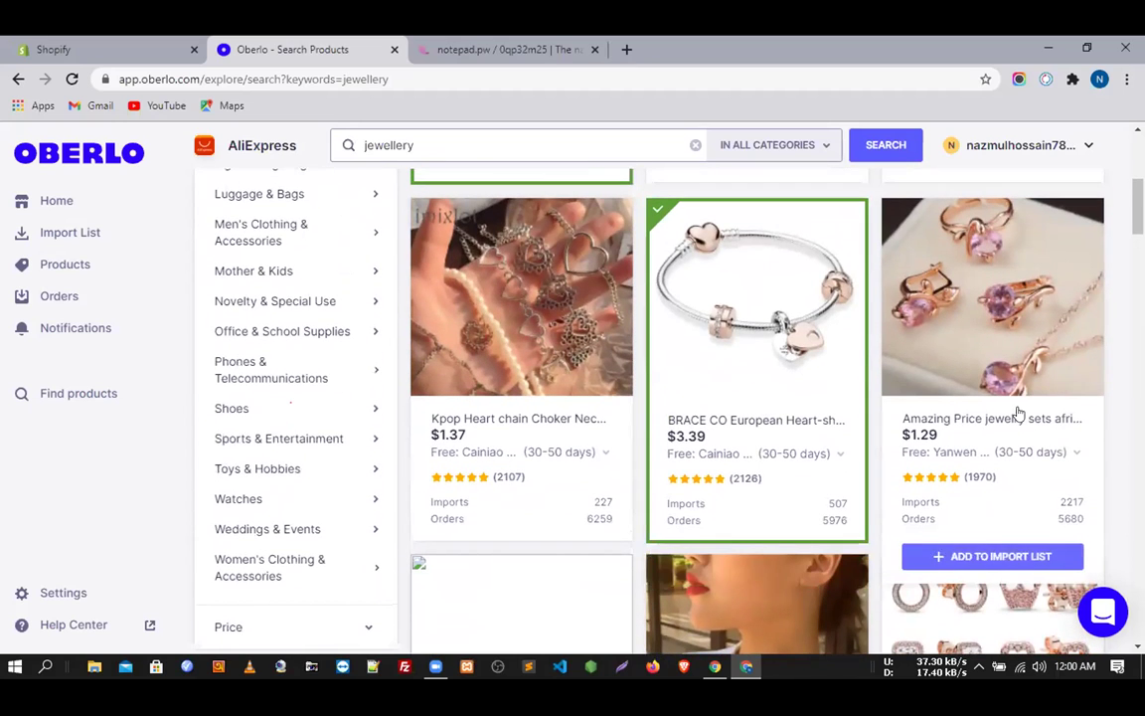
click(991, 558)
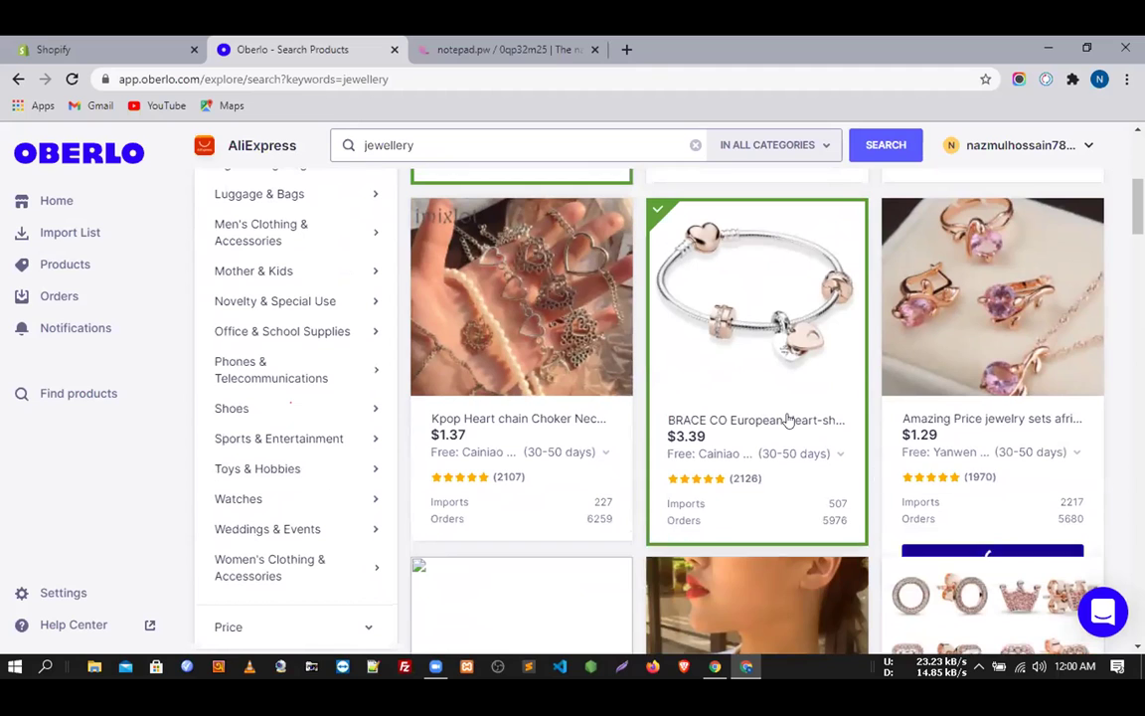
scroll(784, 418, down, 2)
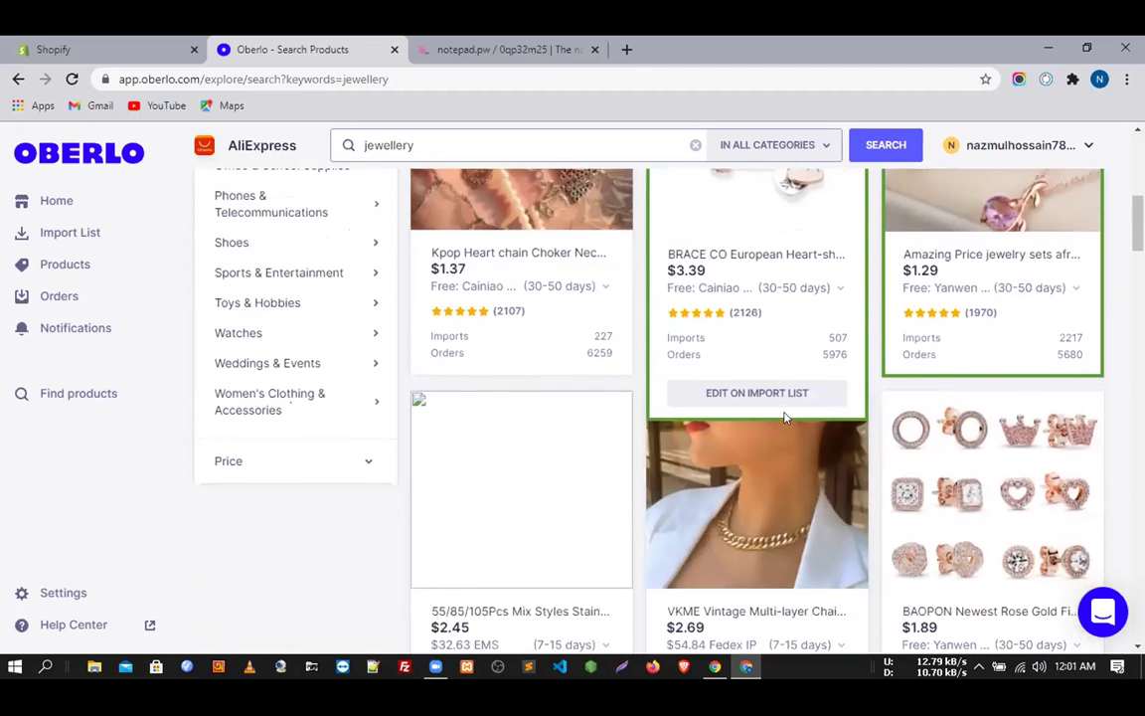
scroll(776, 413, down, 1)
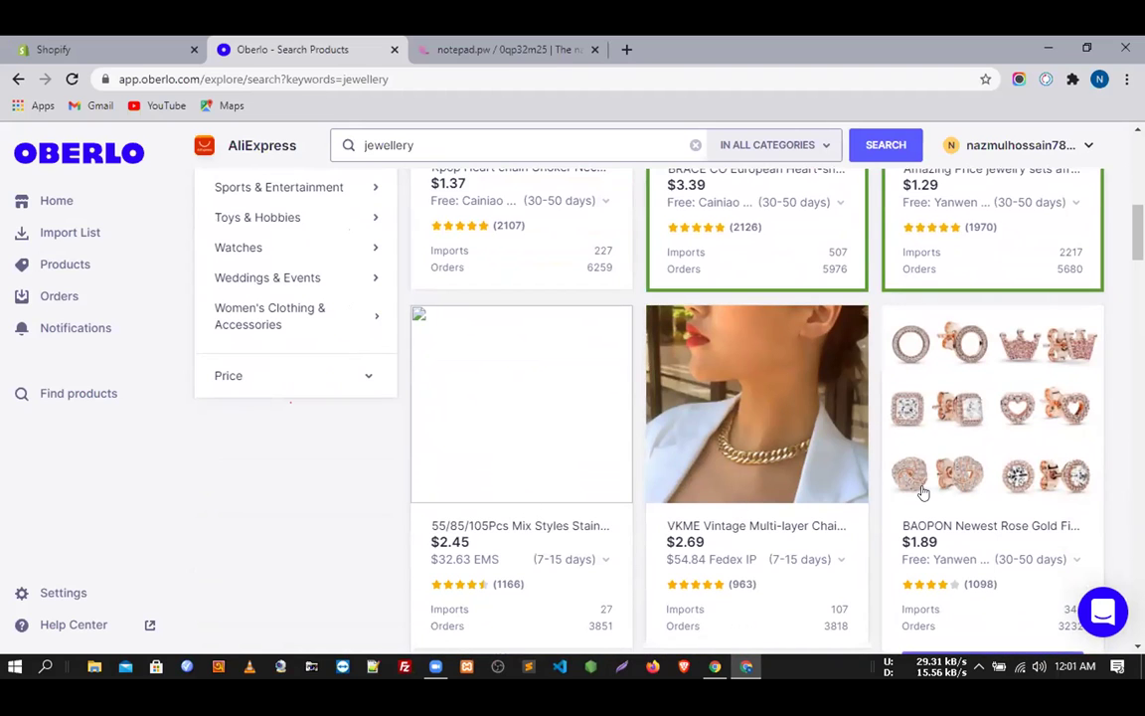
scroll(986, 582, down, 1)
click(986, 582)
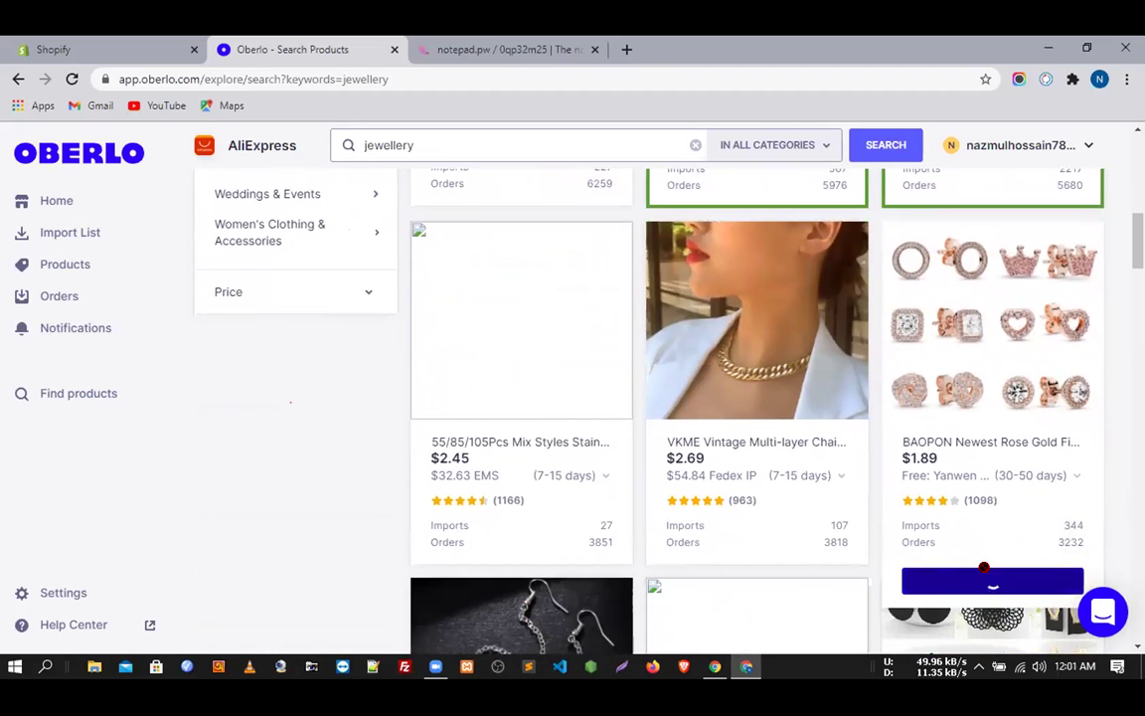
scroll(819, 477, up, 1)
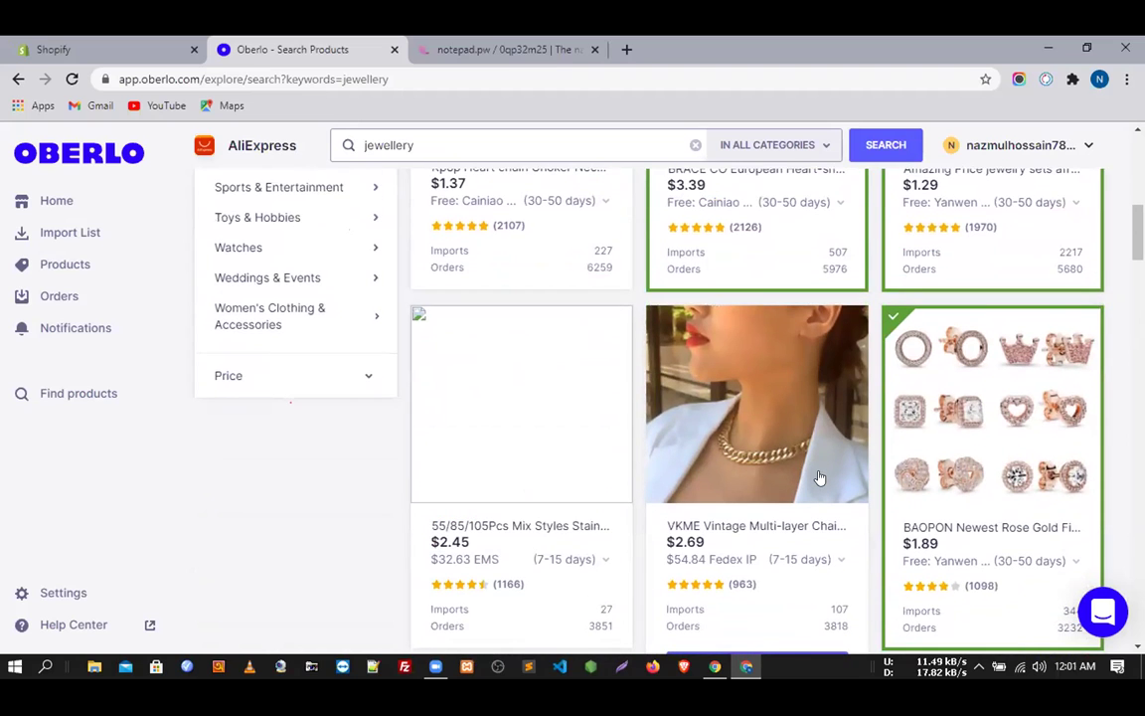
click(71, 234)
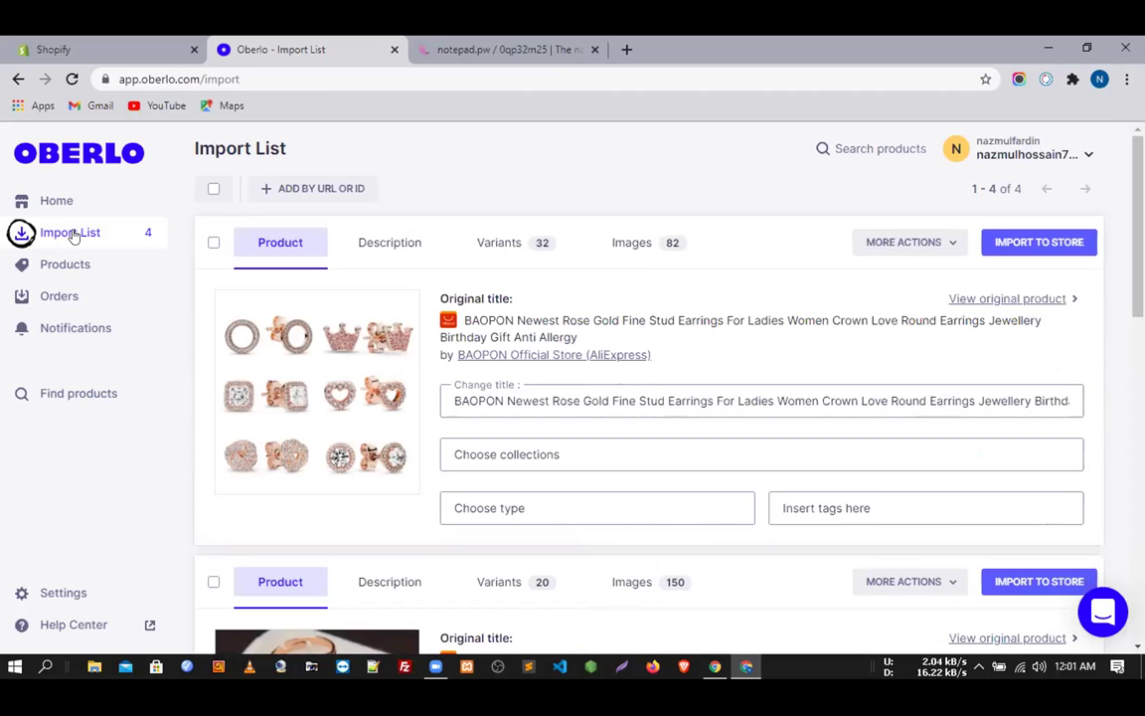
- Select all four import-list products and push them to the Shopify store
click(213, 189)
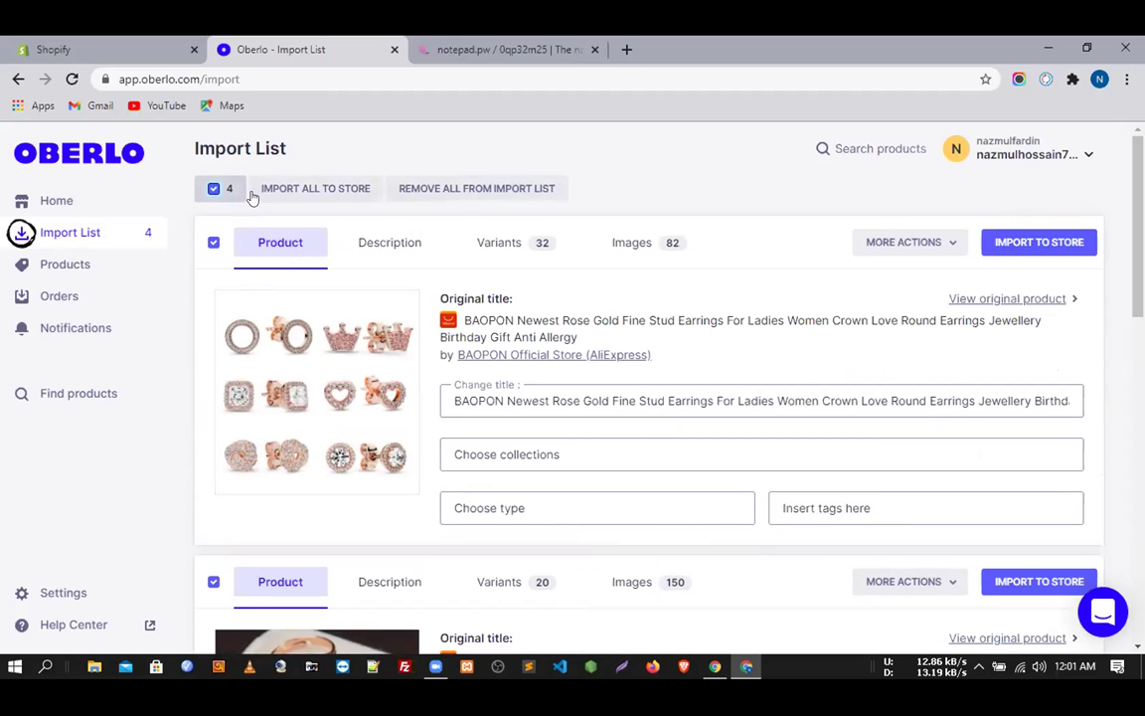
click(312, 189)
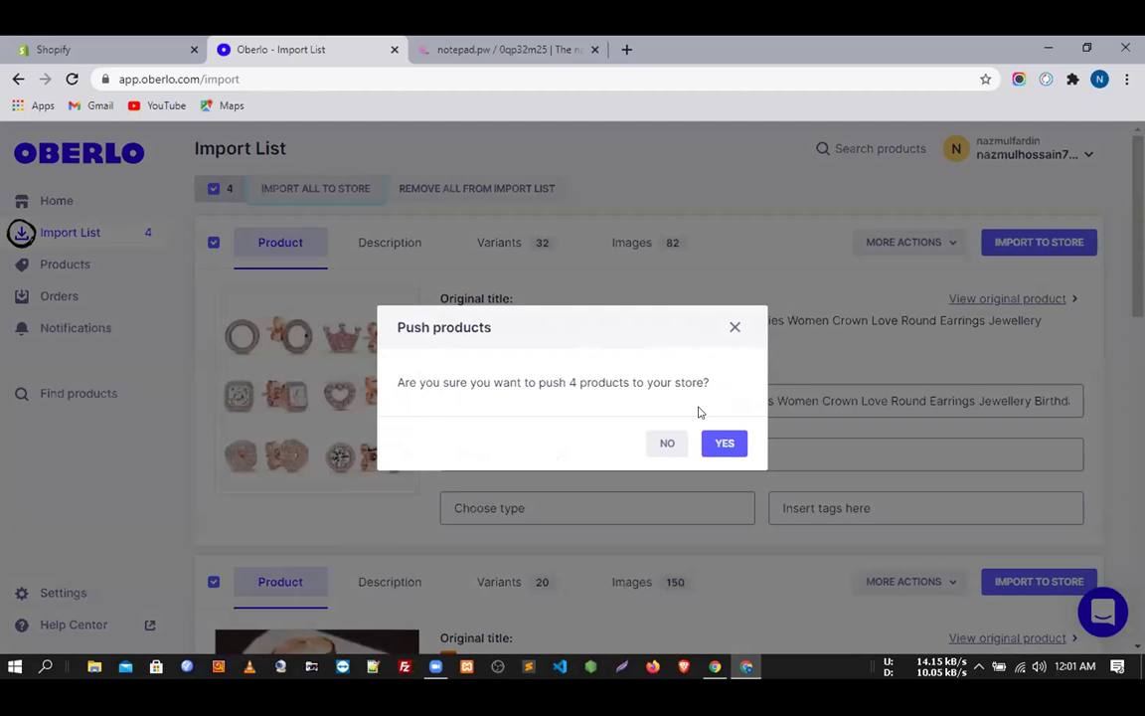
click(722, 444)
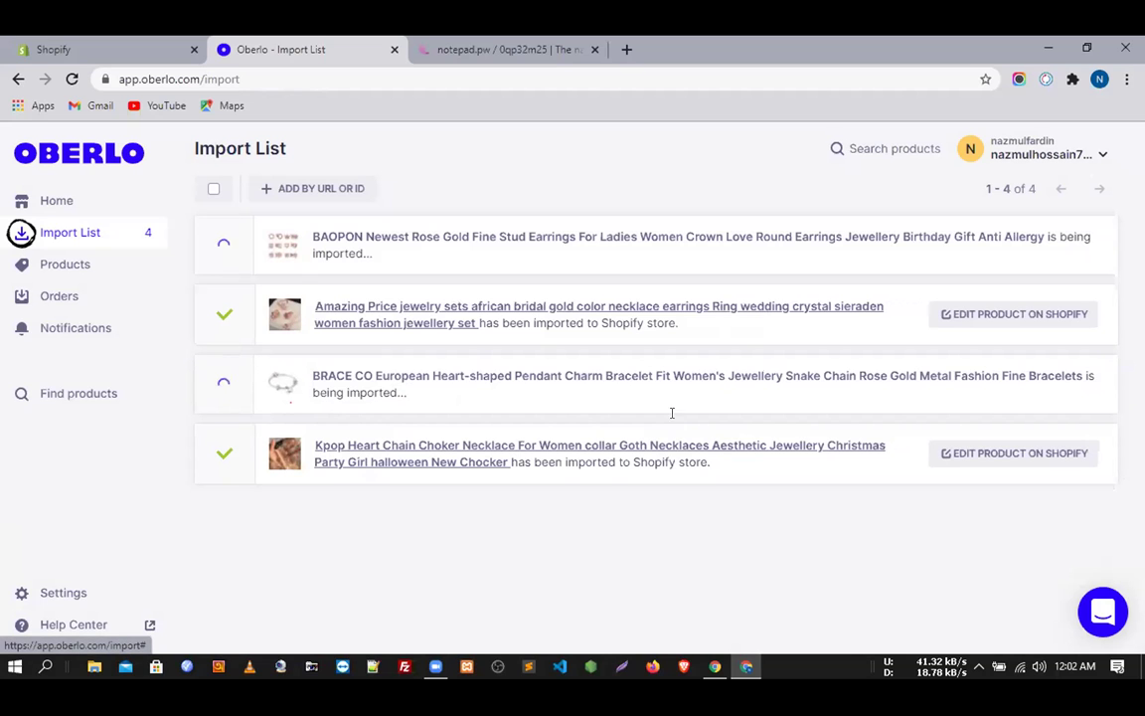
click(109, 42)
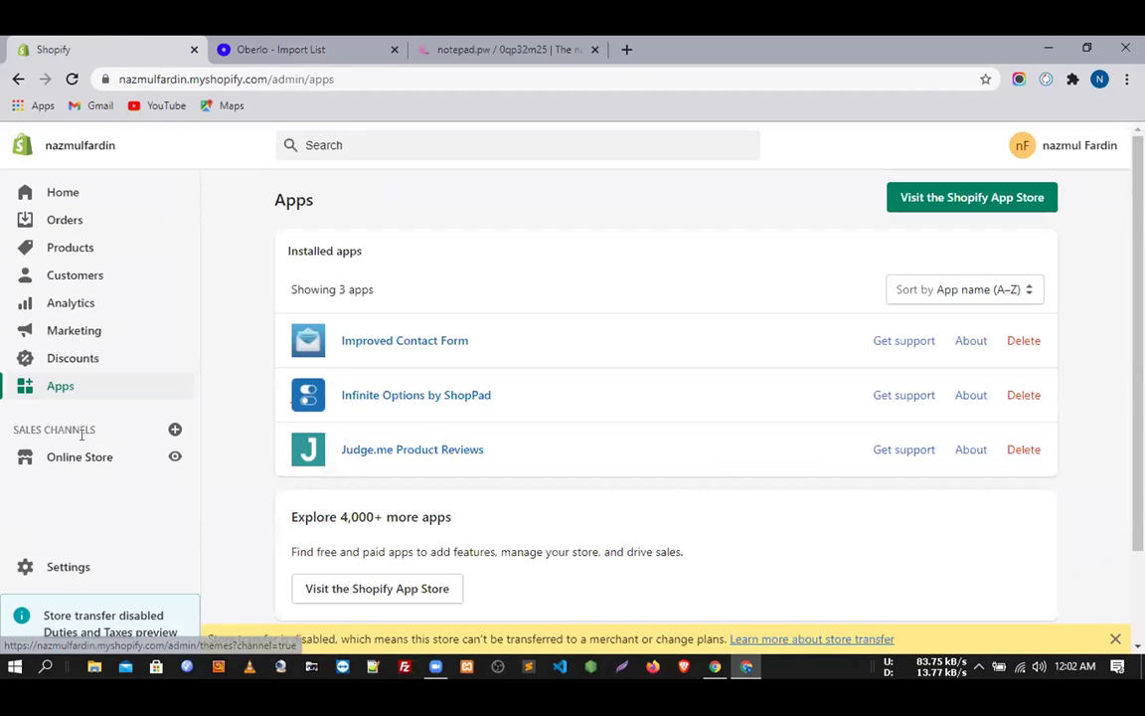
- Find the imported Kpop Heart Chain Choker Necklace in Shopify's products list and open it
click(59, 252)
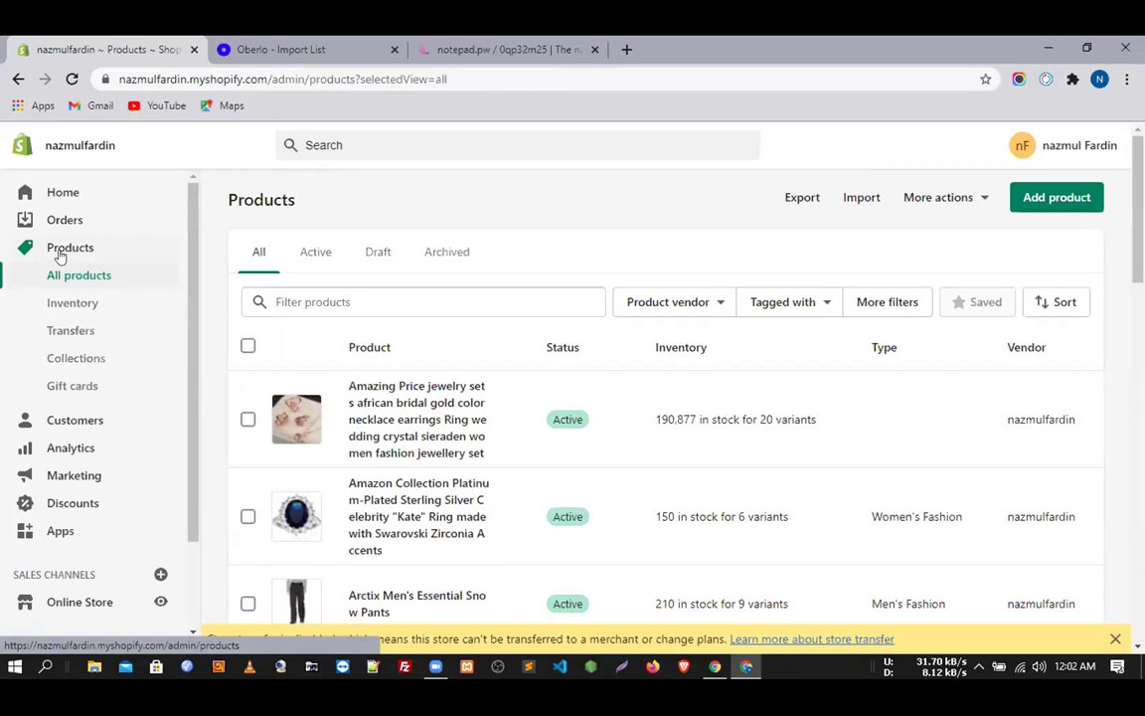
scroll(449, 475, down, 5)
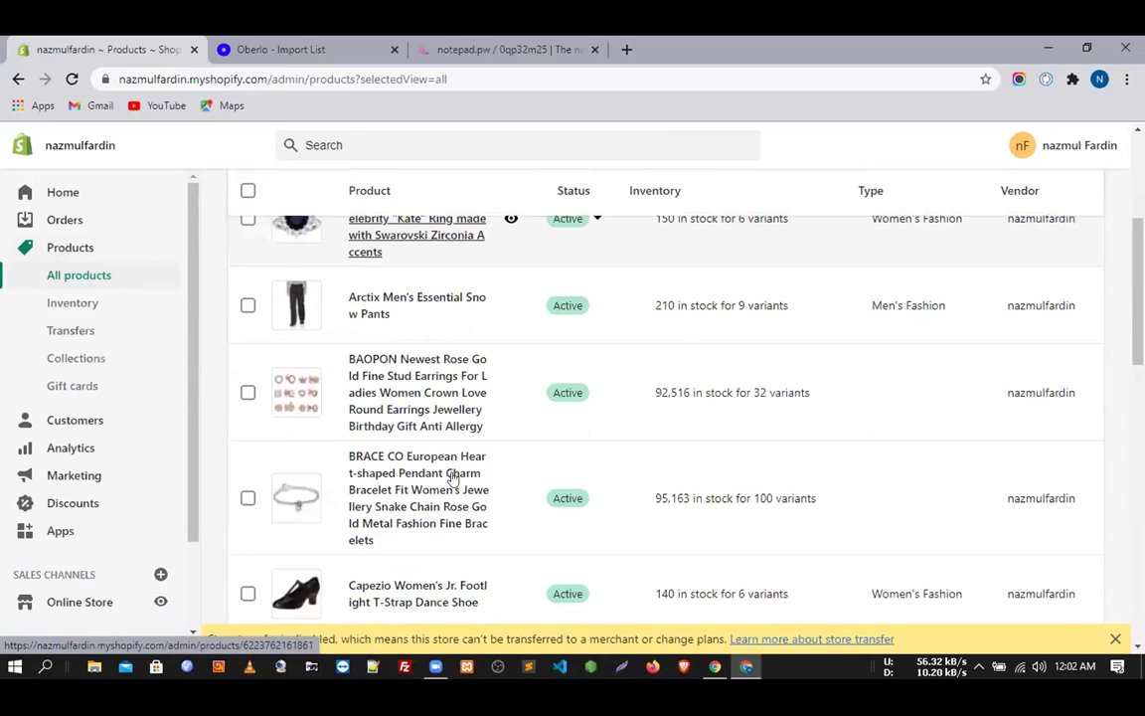
scroll(452, 479, down, 5)
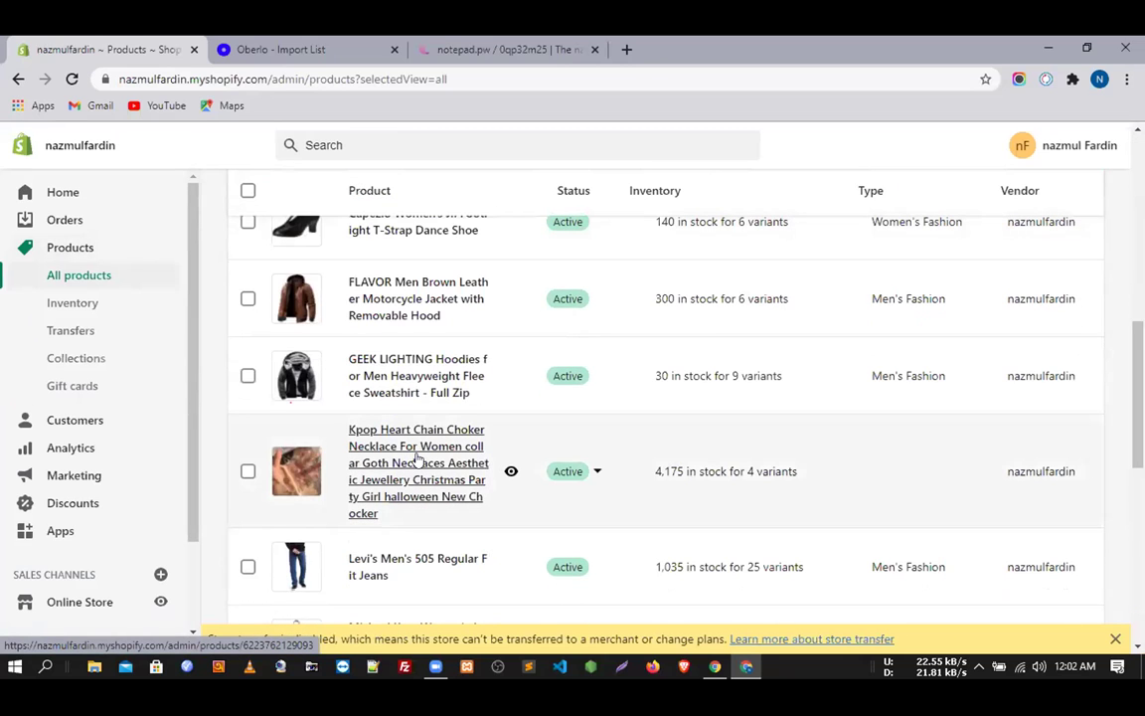
scroll(417, 460, down, 3)
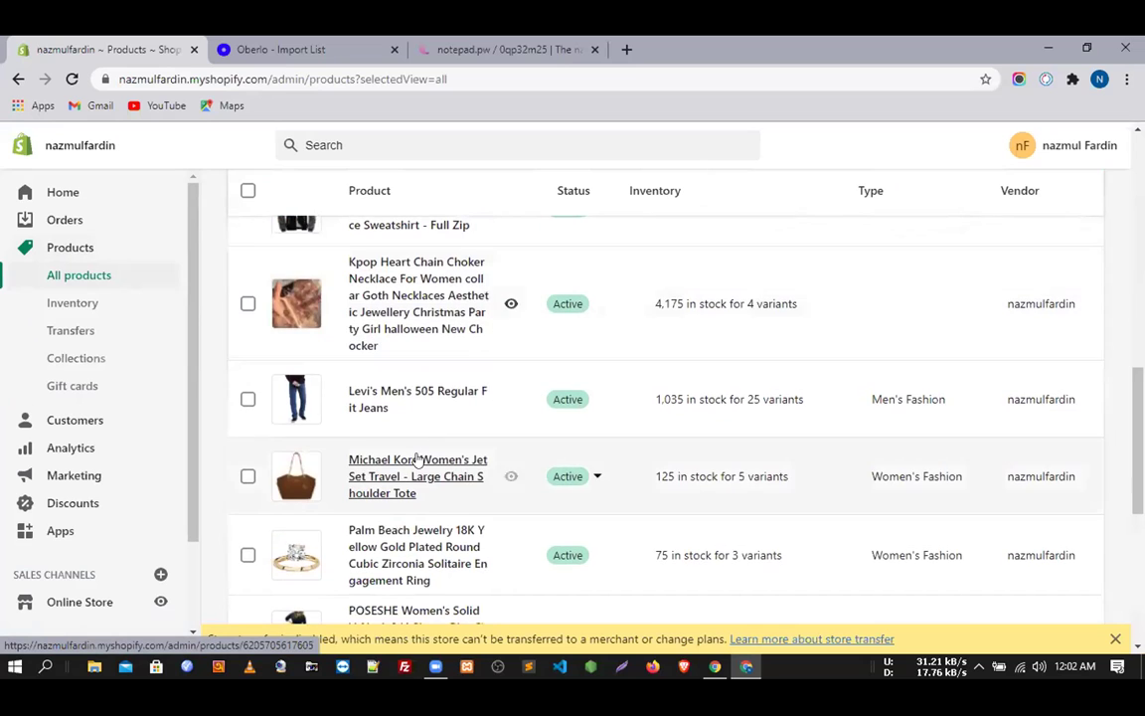
click(410, 286)
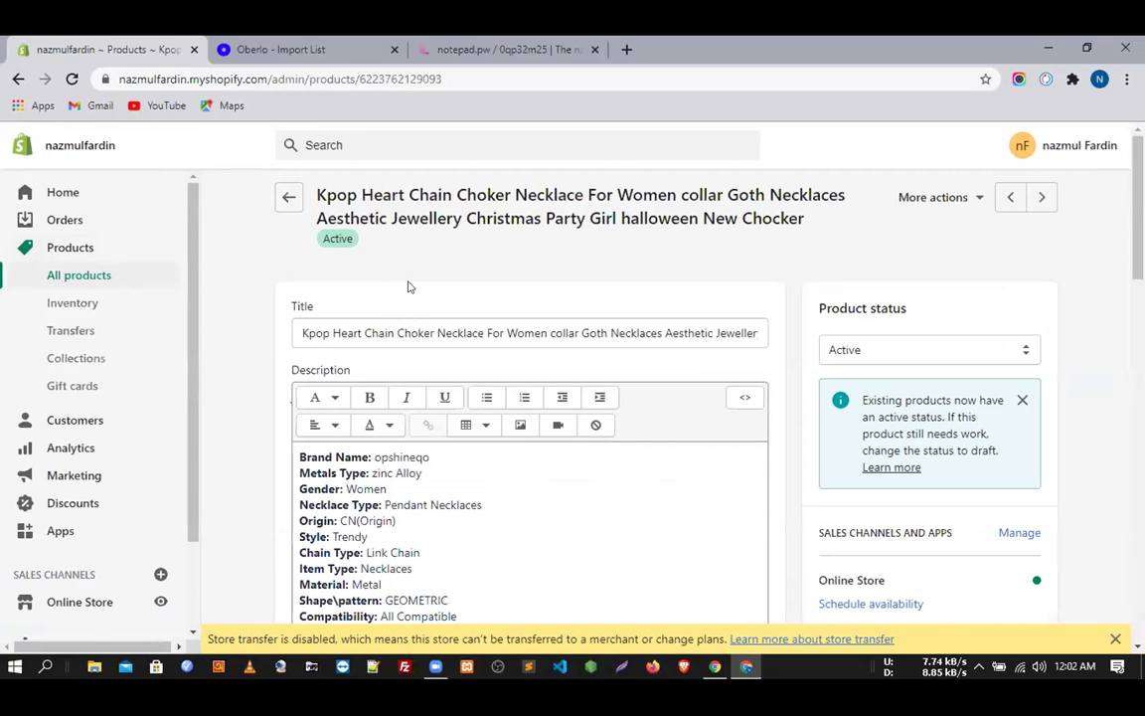
- Scroll through the necklace's description, media and four variant prices ($6.80–$8.84)
scroll(439, 352, down, 1)
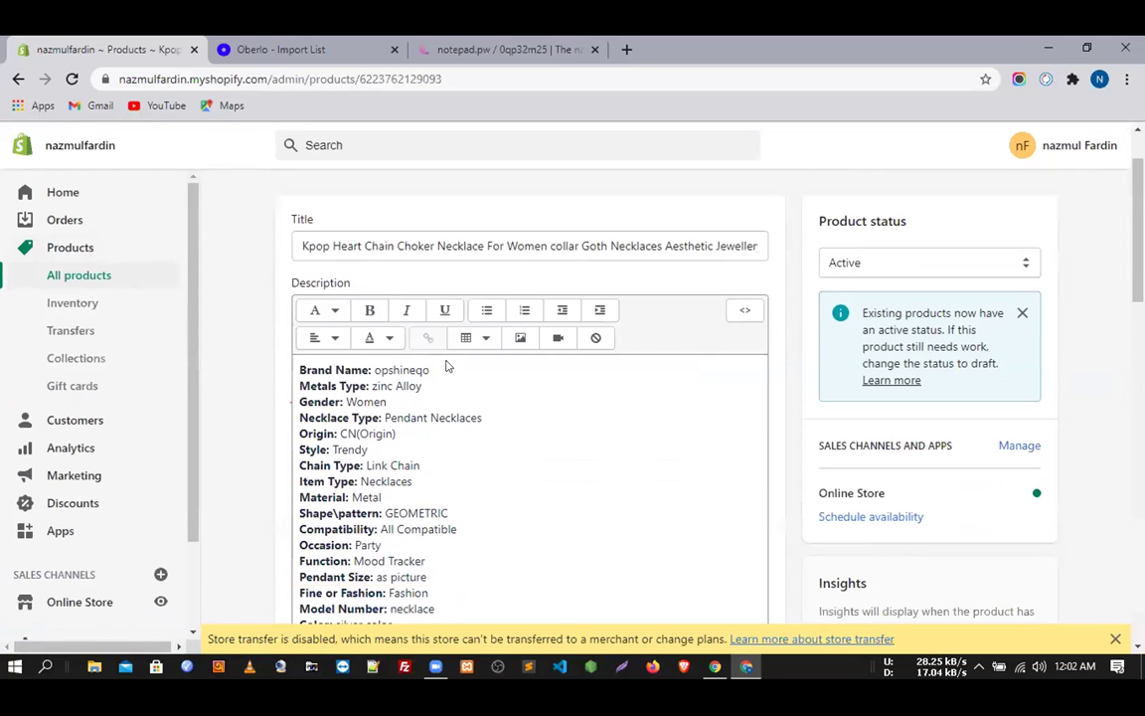
scroll(529, 459, down, 5)
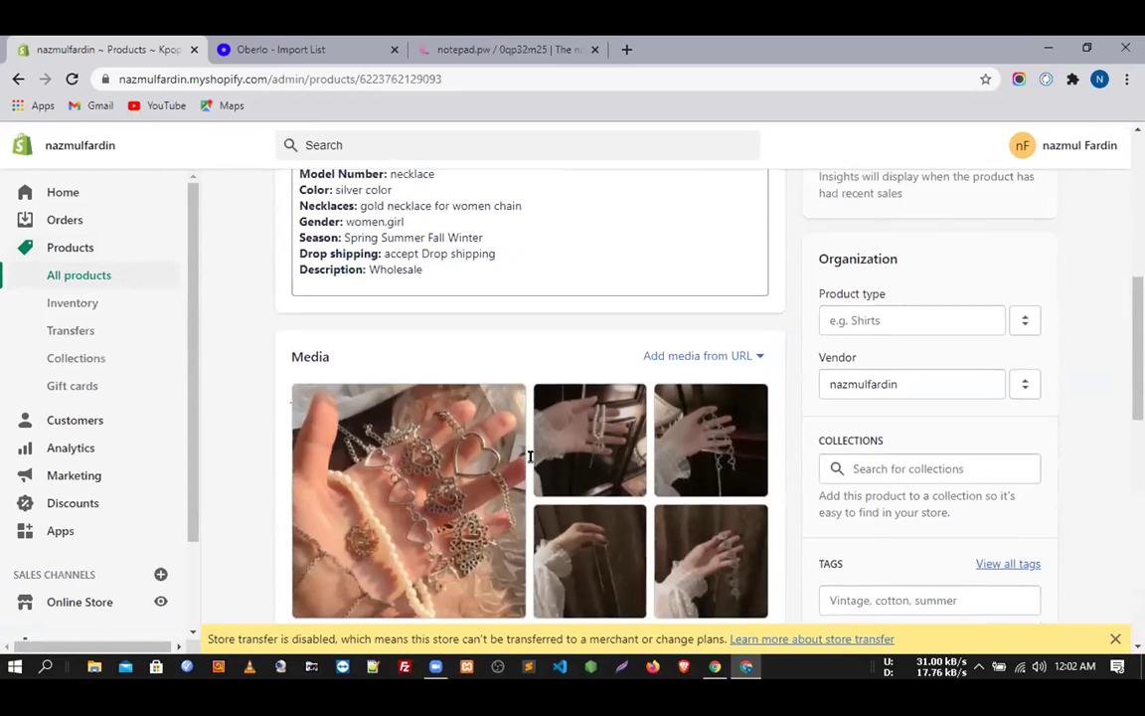
scroll(529, 459, down, 1)
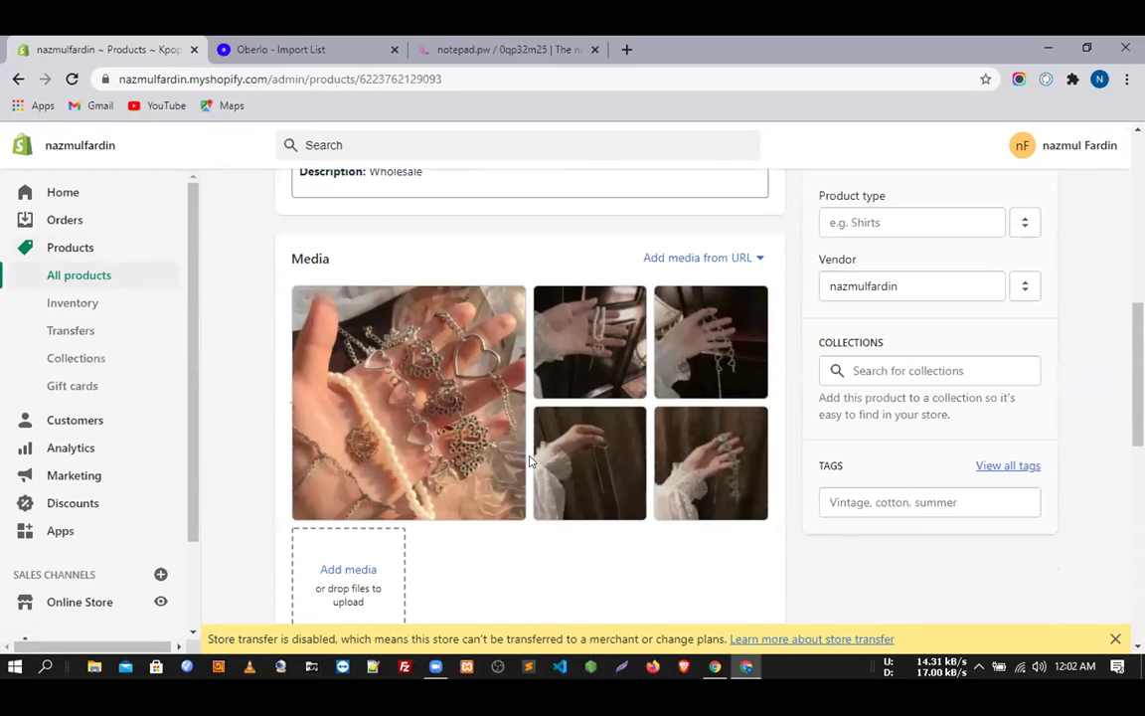
scroll(530, 459, down, 4)
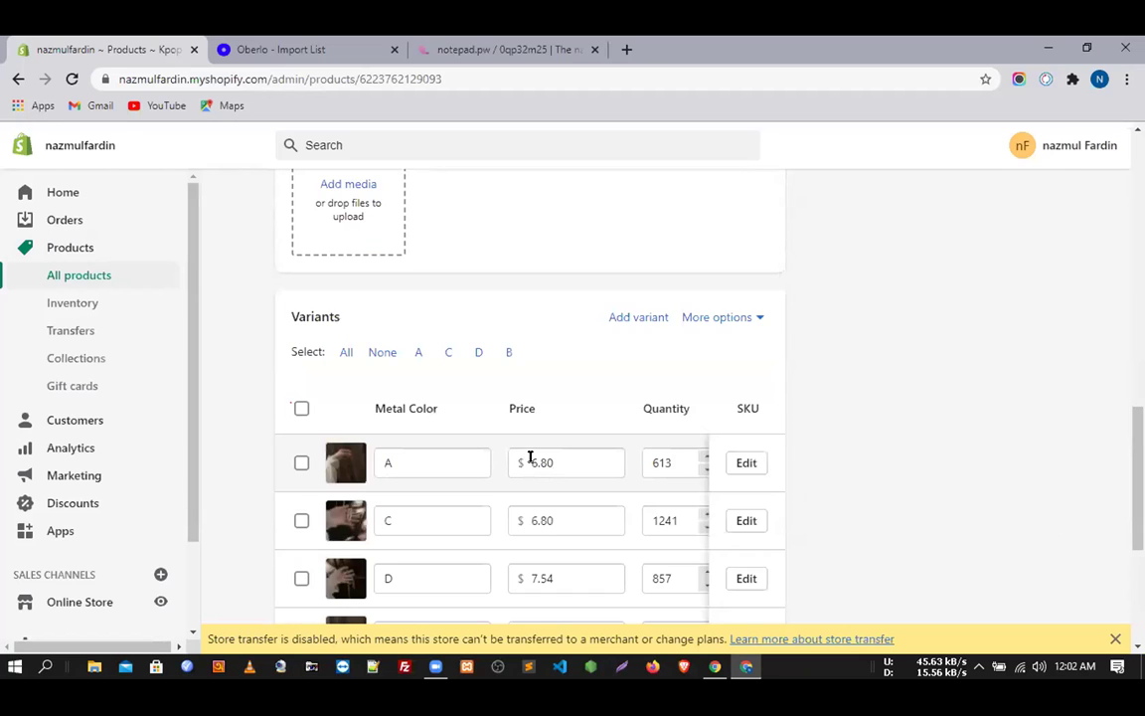
scroll(530, 459, down, 2)
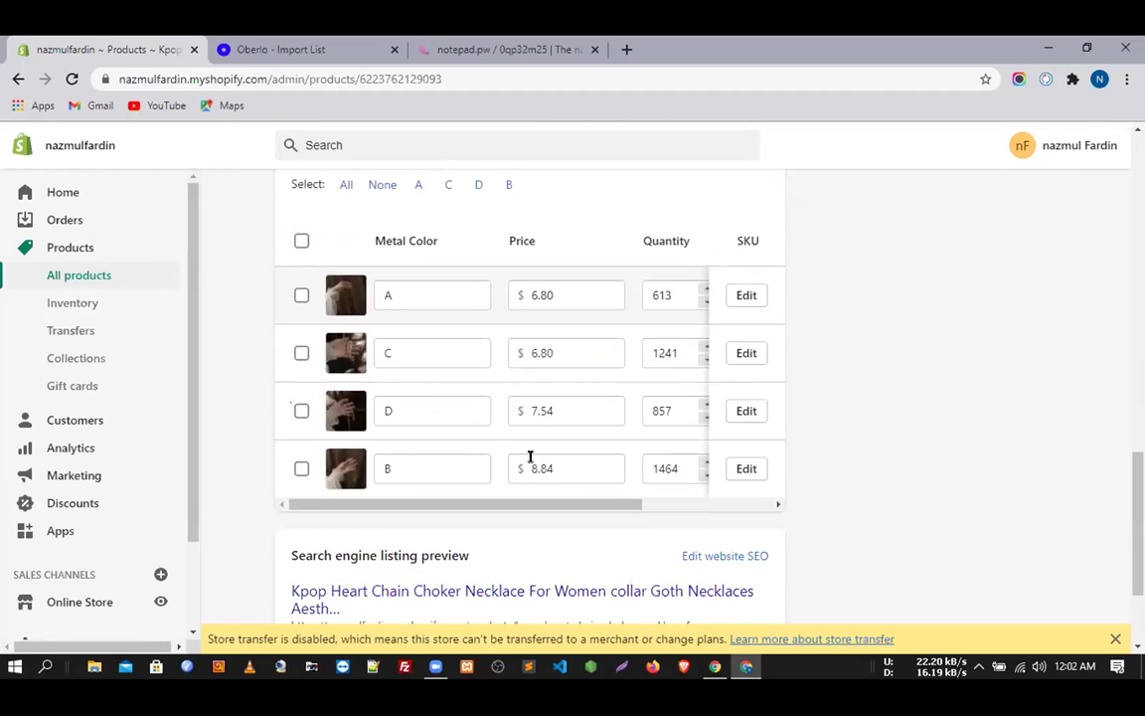
scroll(529, 456, up, 1)
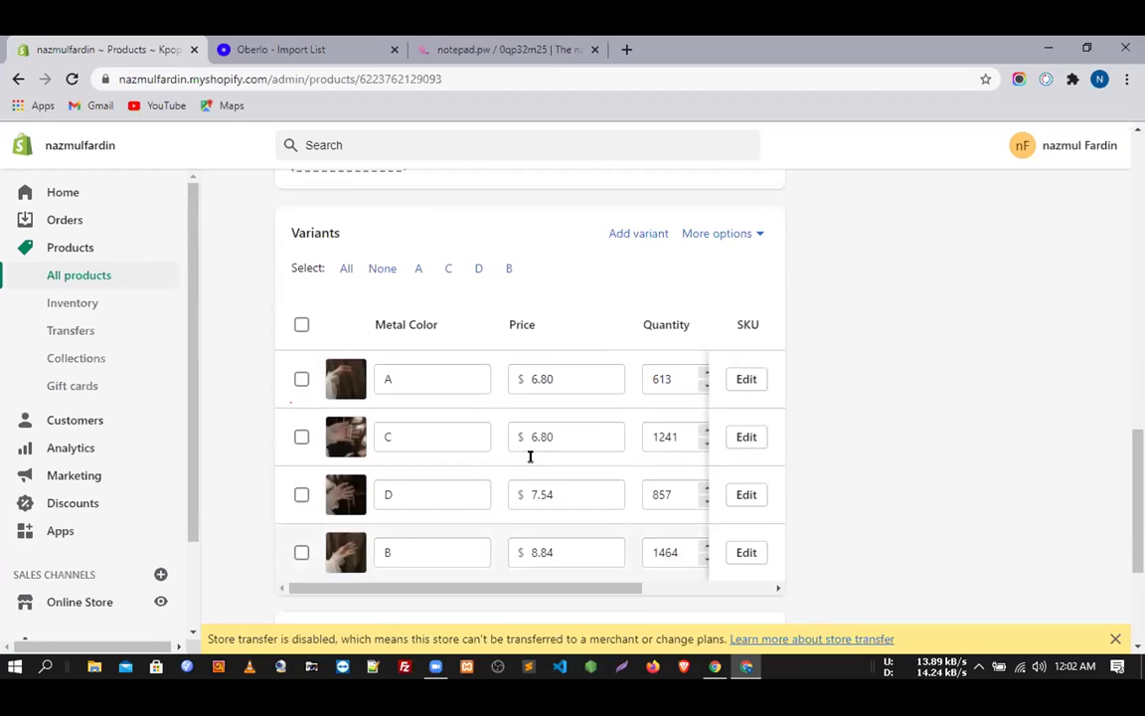
scroll(529, 457, down, 1)
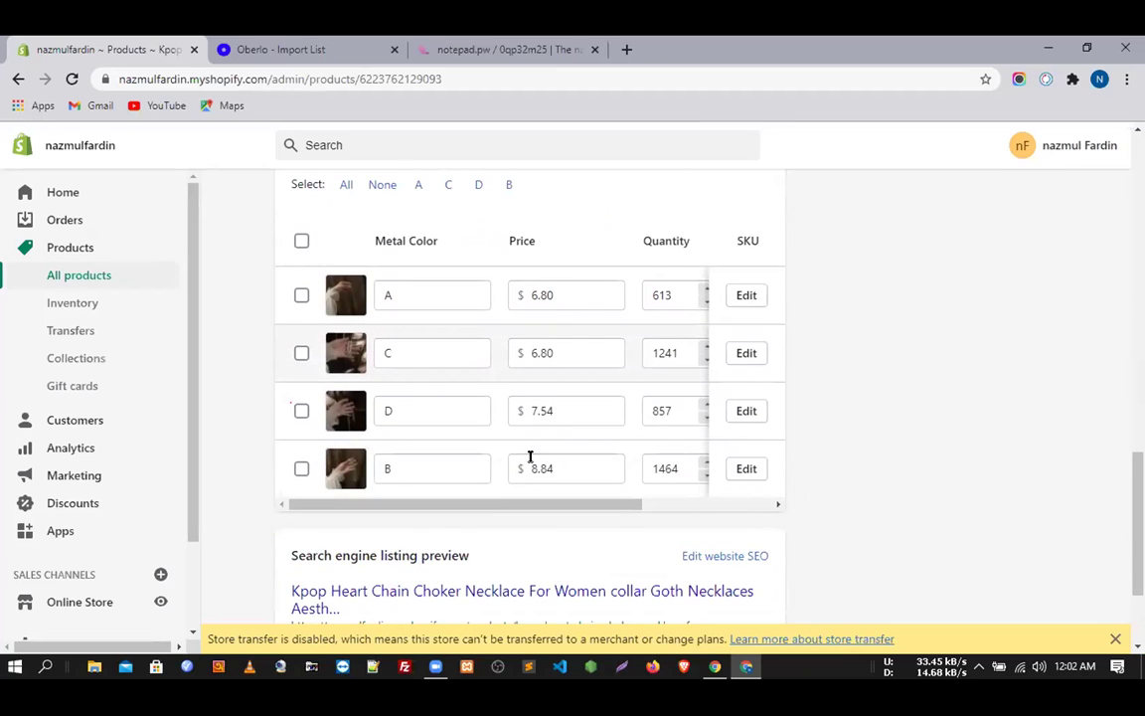
scroll(530, 459, up, 3)
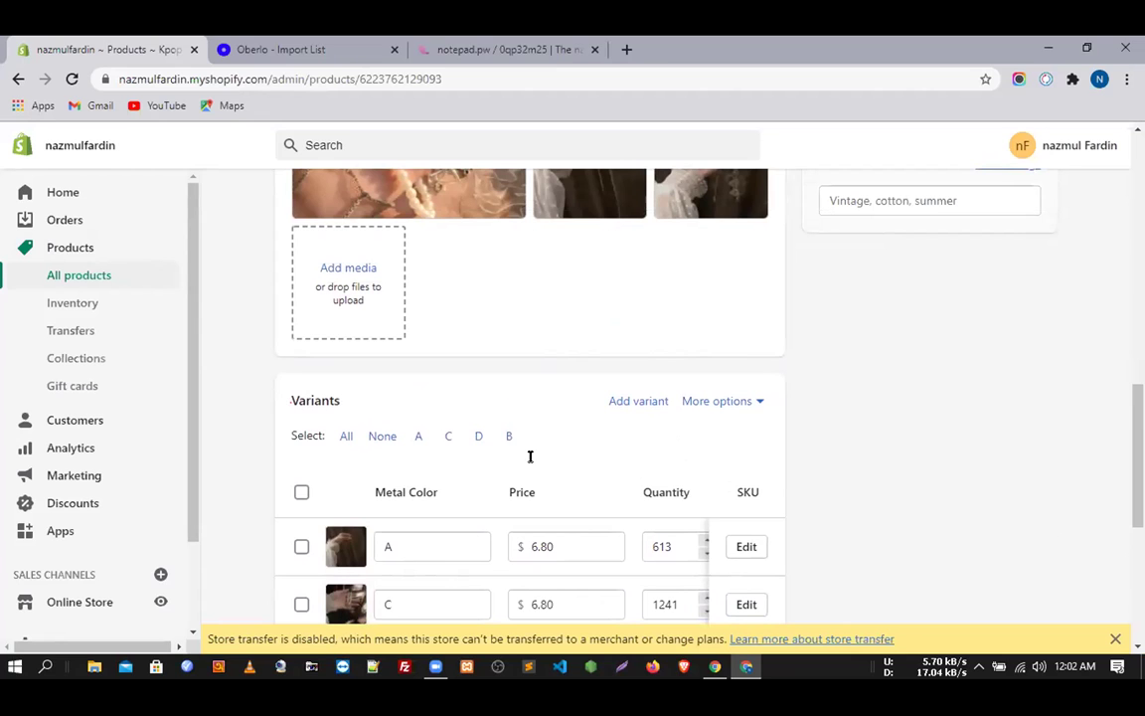
scroll(530, 456, down, 3)
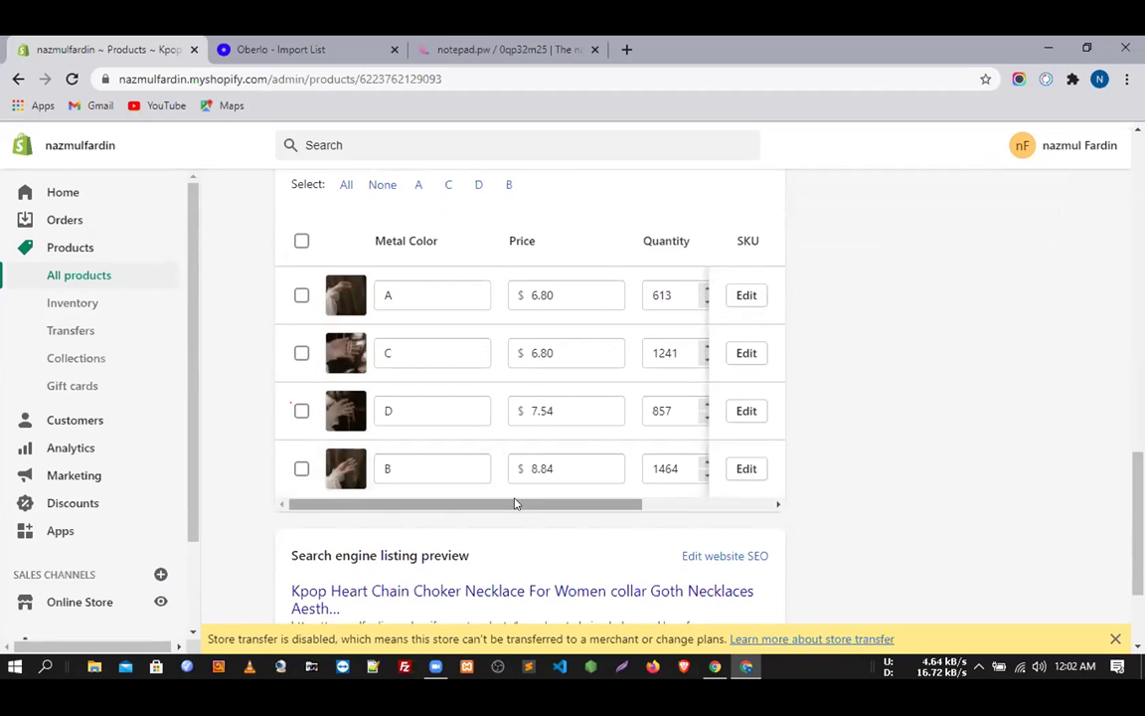
- Set the necklace variant prices to 7.80 for A and C, 8.54 for D, 9.84 for B, and save
click(532, 292)
drag(538, 295, 524, 295)
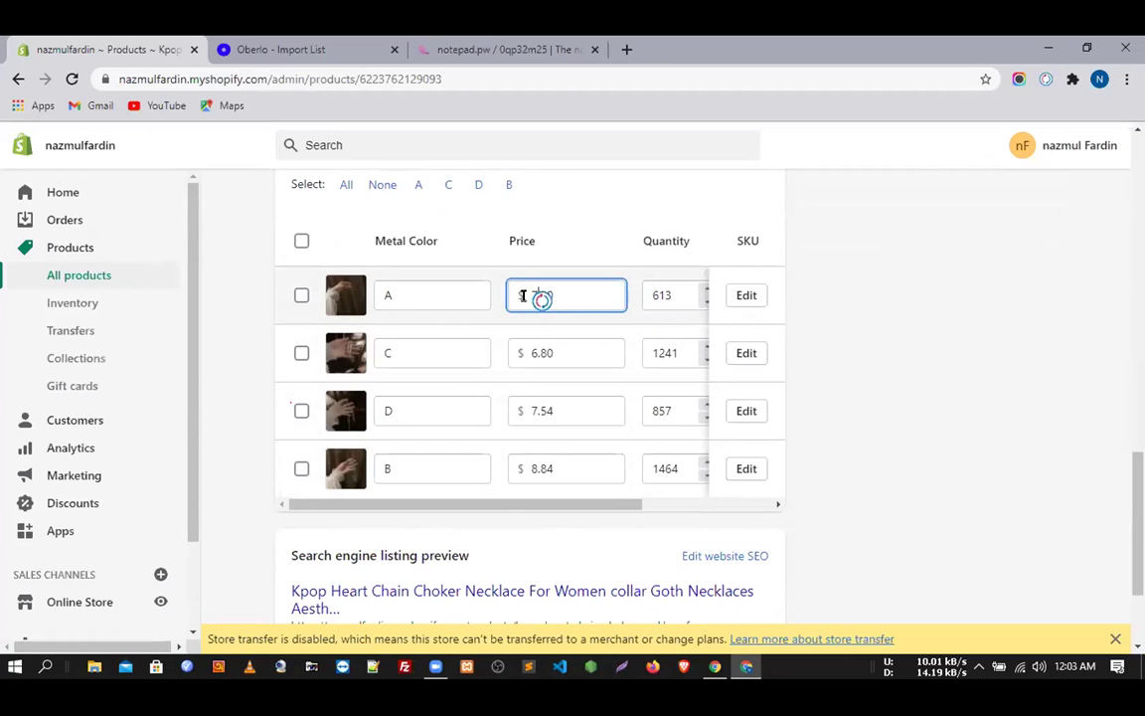
text(7.80)
click(534, 352)
drag(537, 353, 527, 353)
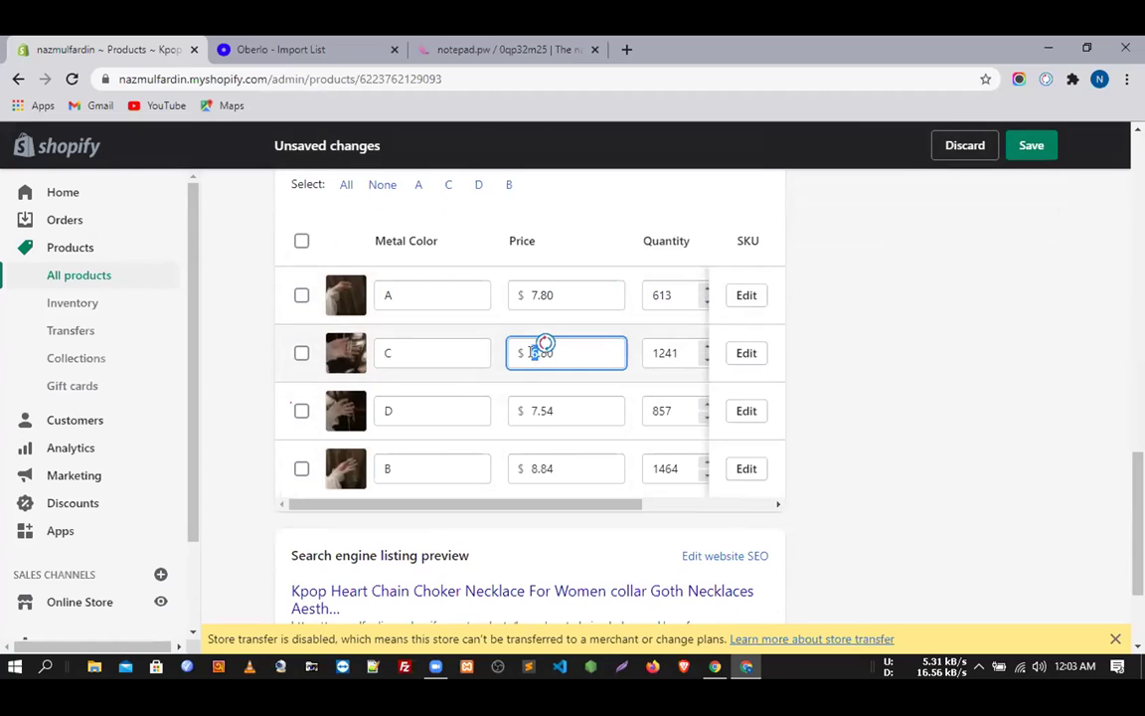
drag(539, 411, 532, 410)
text(8)
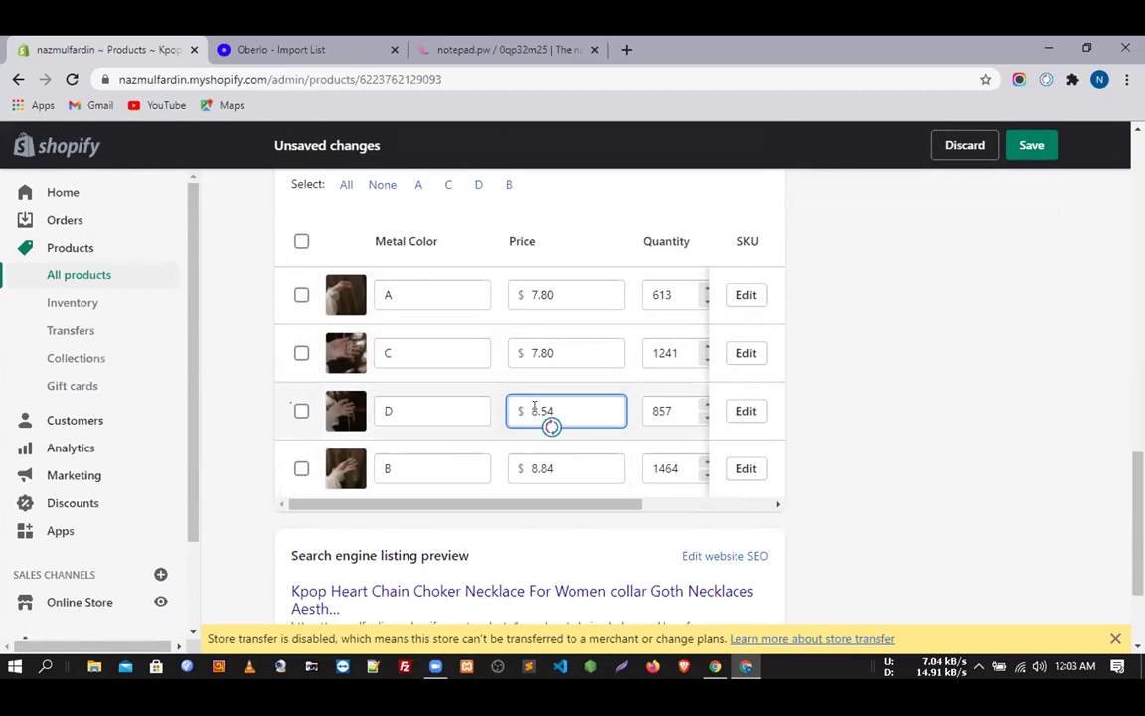
drag(539, 469, 532, 468)
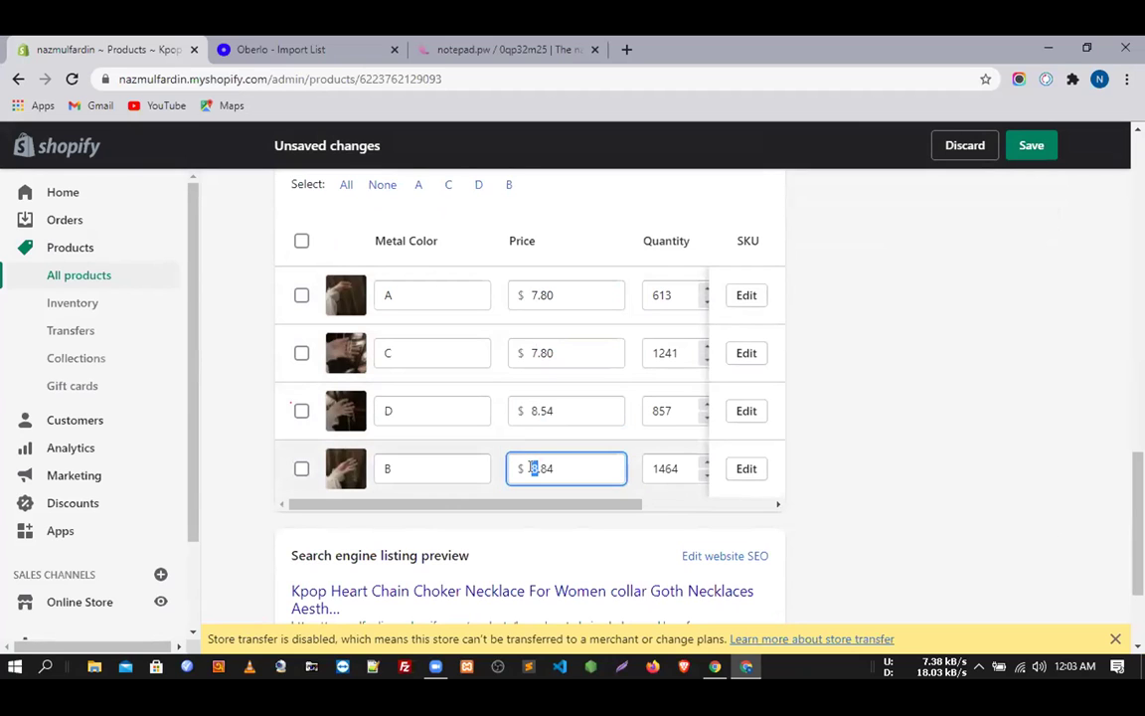
text(9)
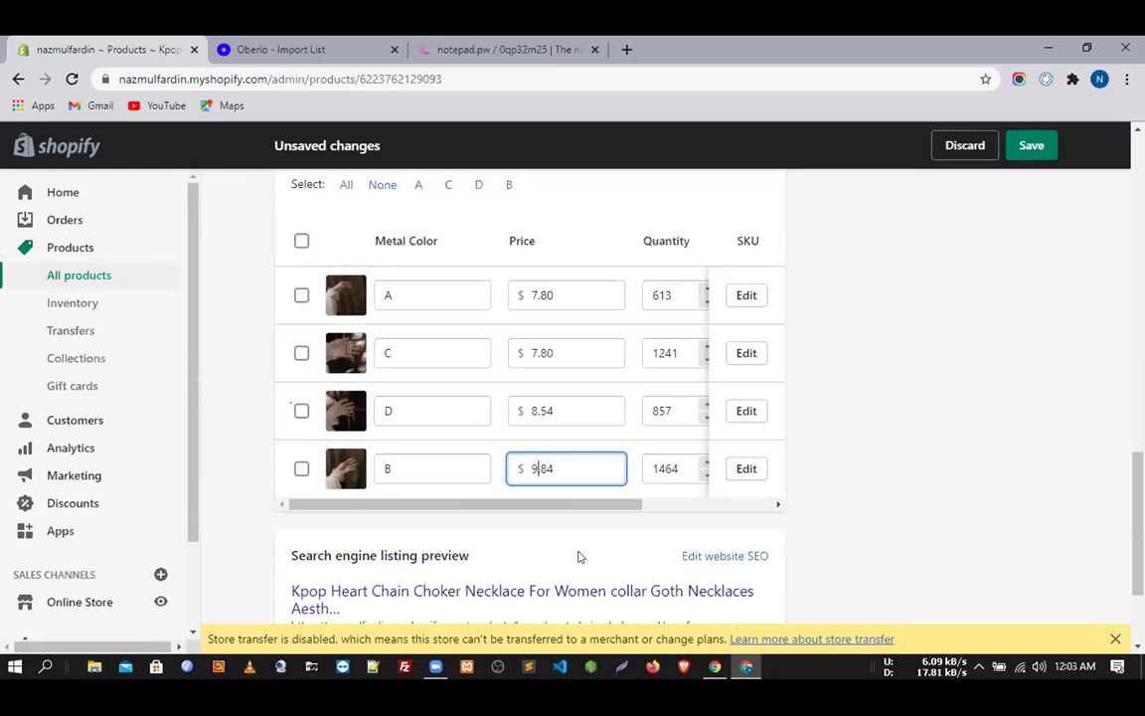
click(1029, 145)
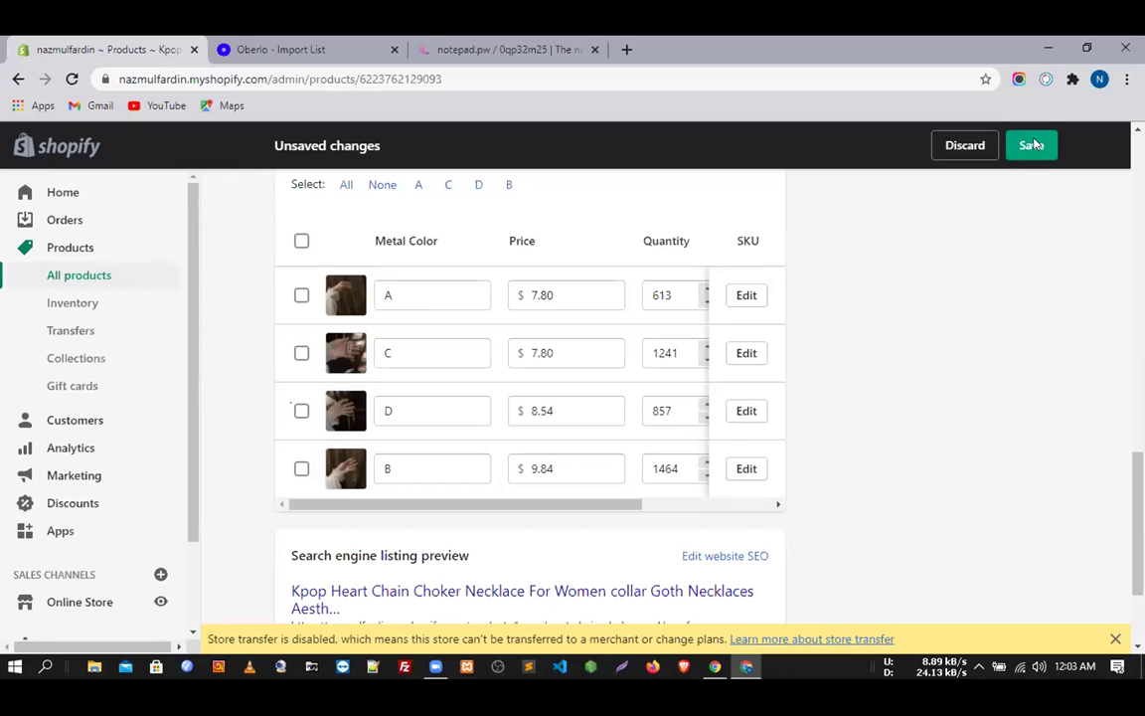
click(1034, 145)
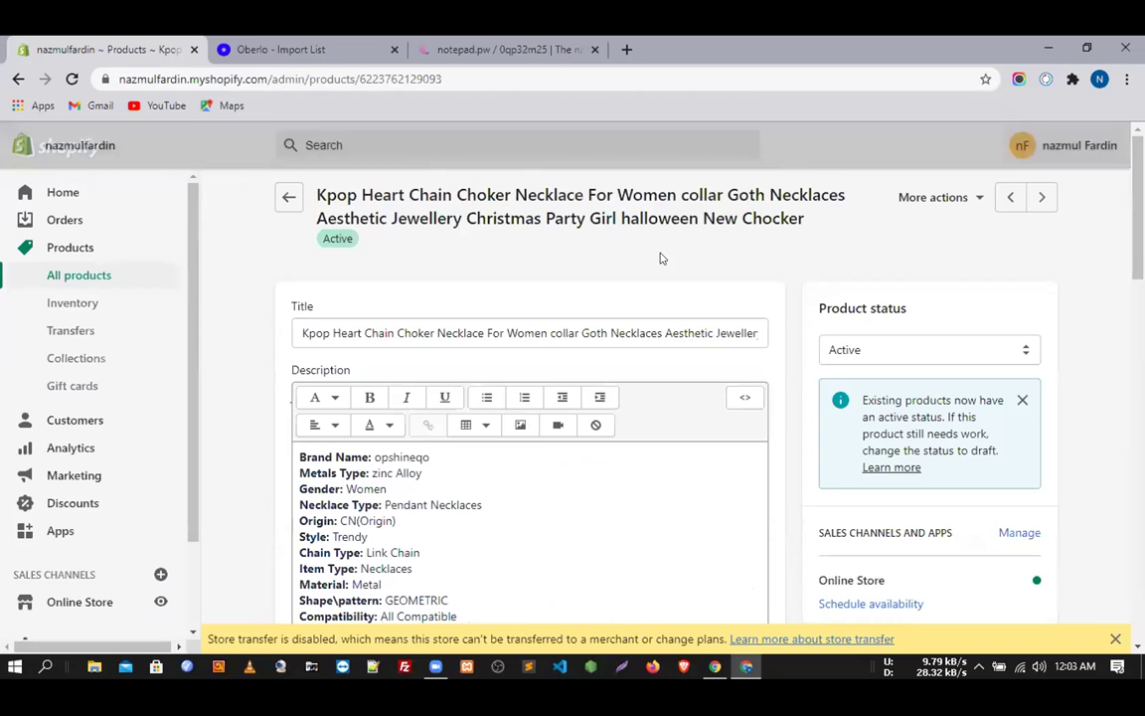
click(1114, 640)
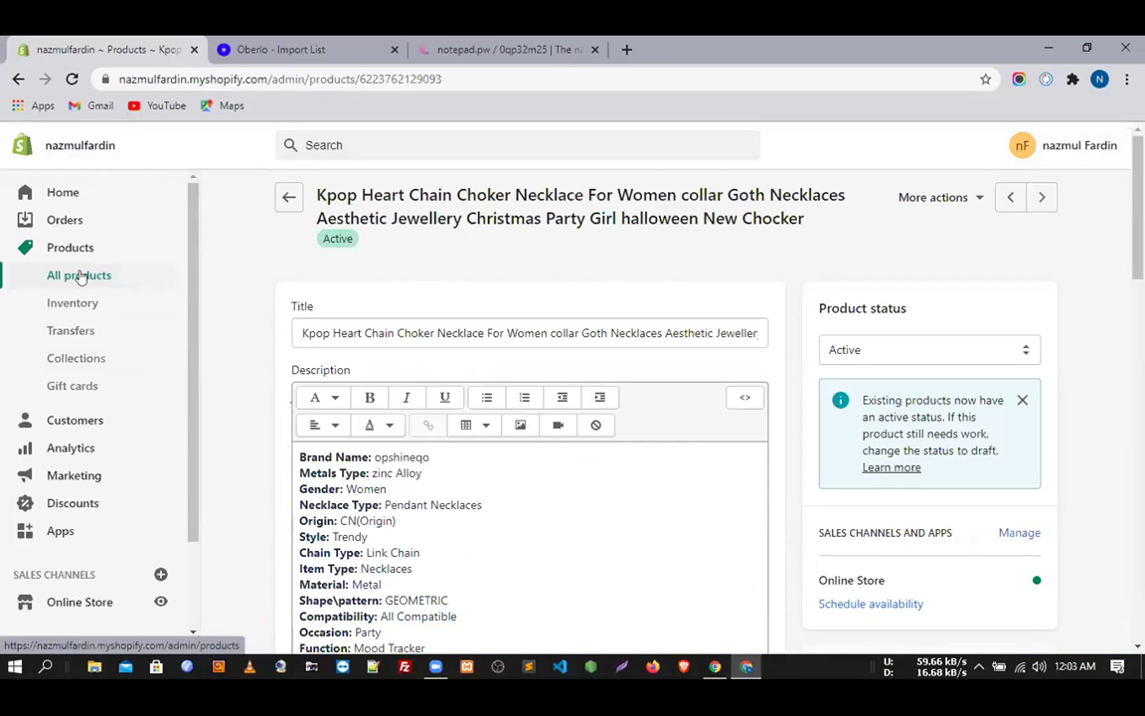
- Go to Collections, listing winter sale and Hot Super Sale, and start a new collection
click(79, 276)
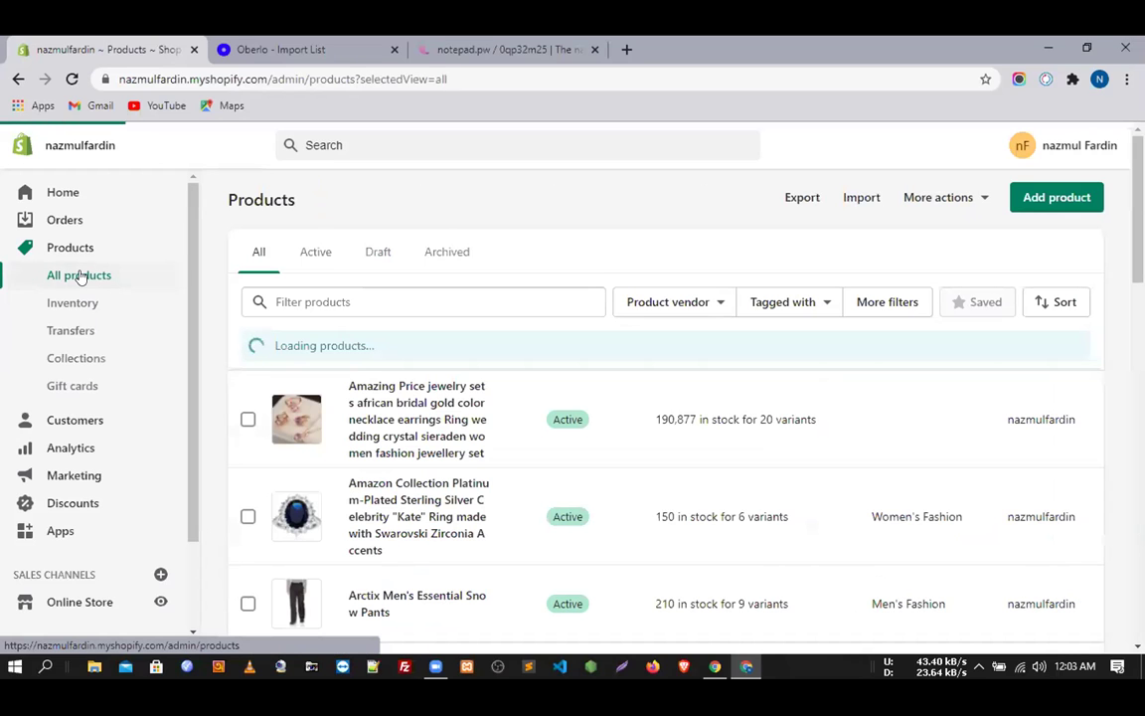
click(76, 358)
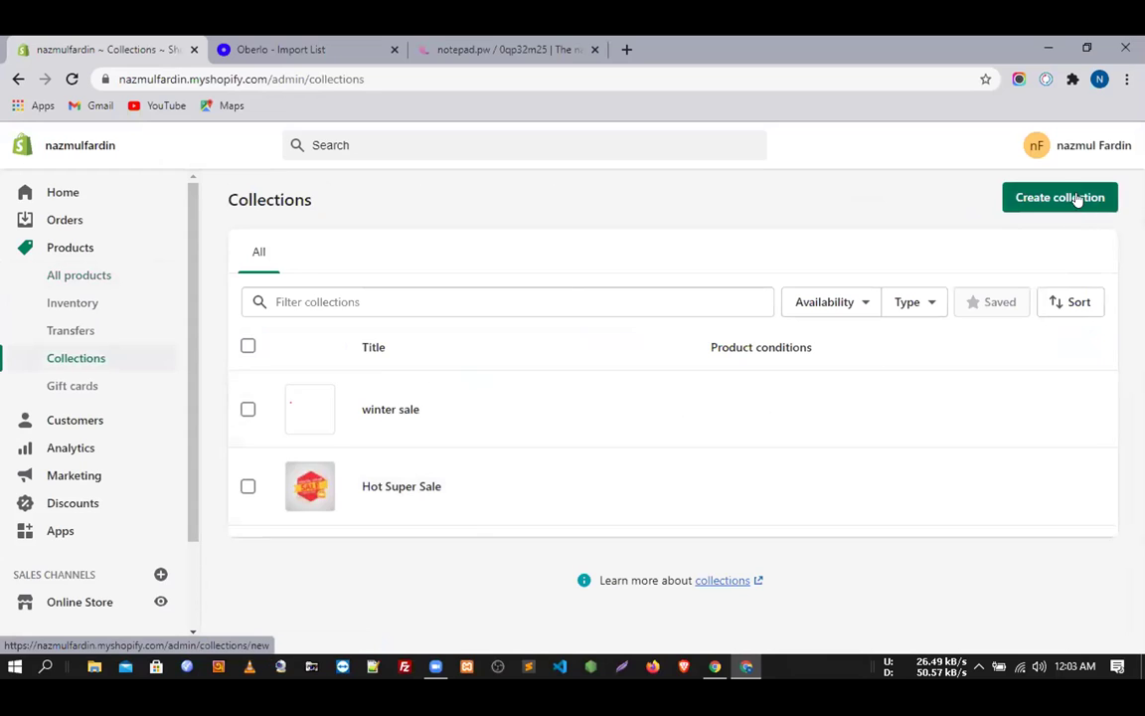
click(1076, 197)
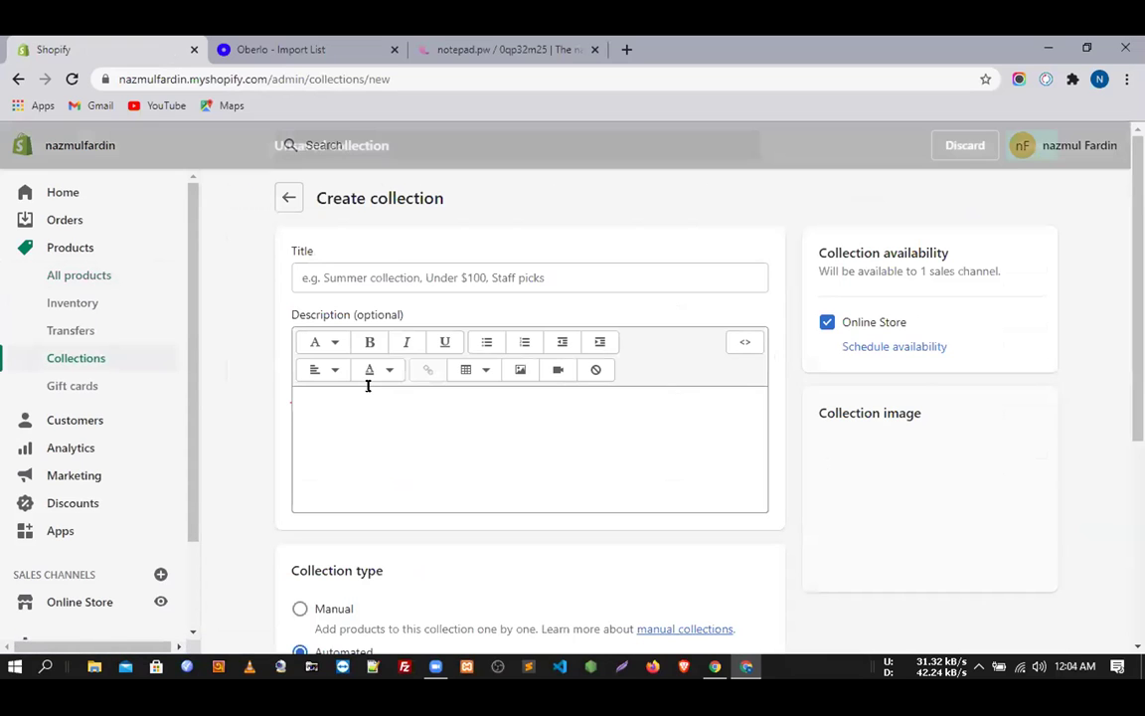
- Title the new collection 'jewellary', set its type to Manual, and save it
click(395, 269)
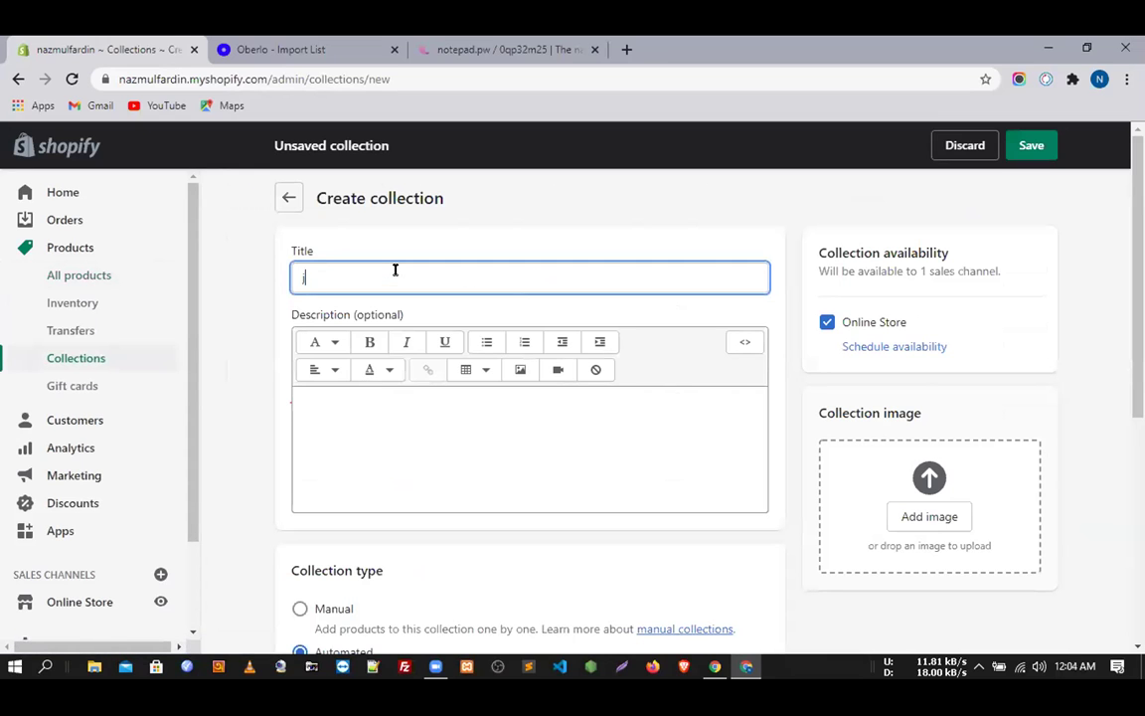
text(jewellary)
click(404, 408)
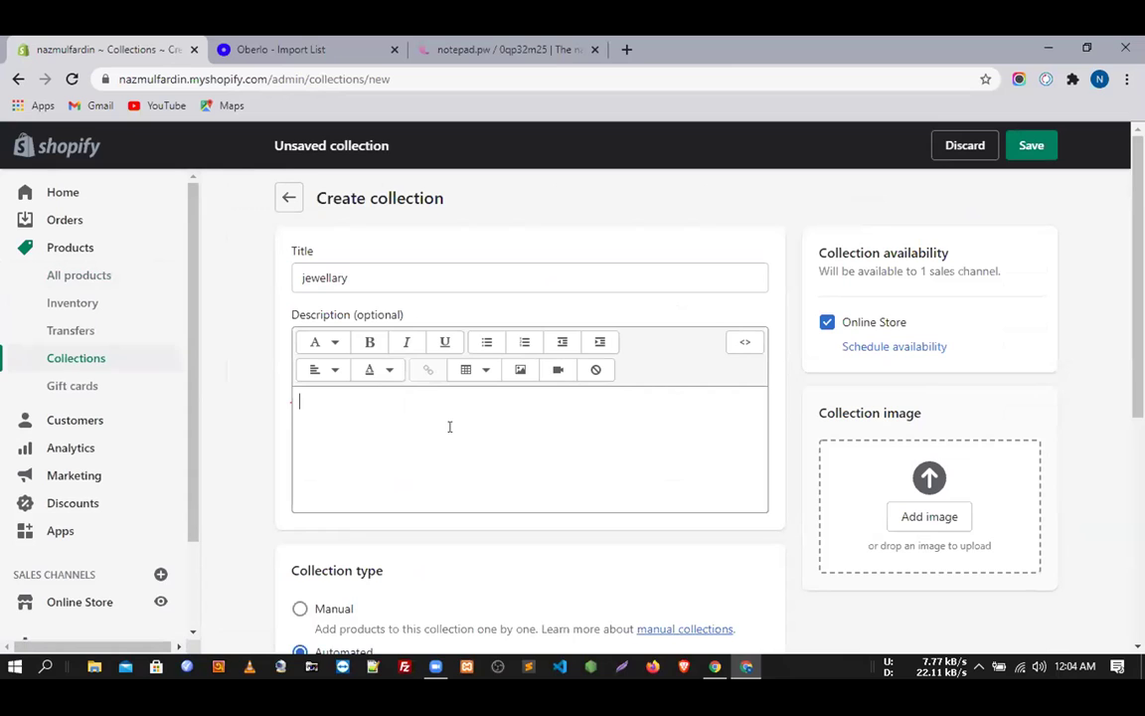
scroll(449, 426, down, 1)
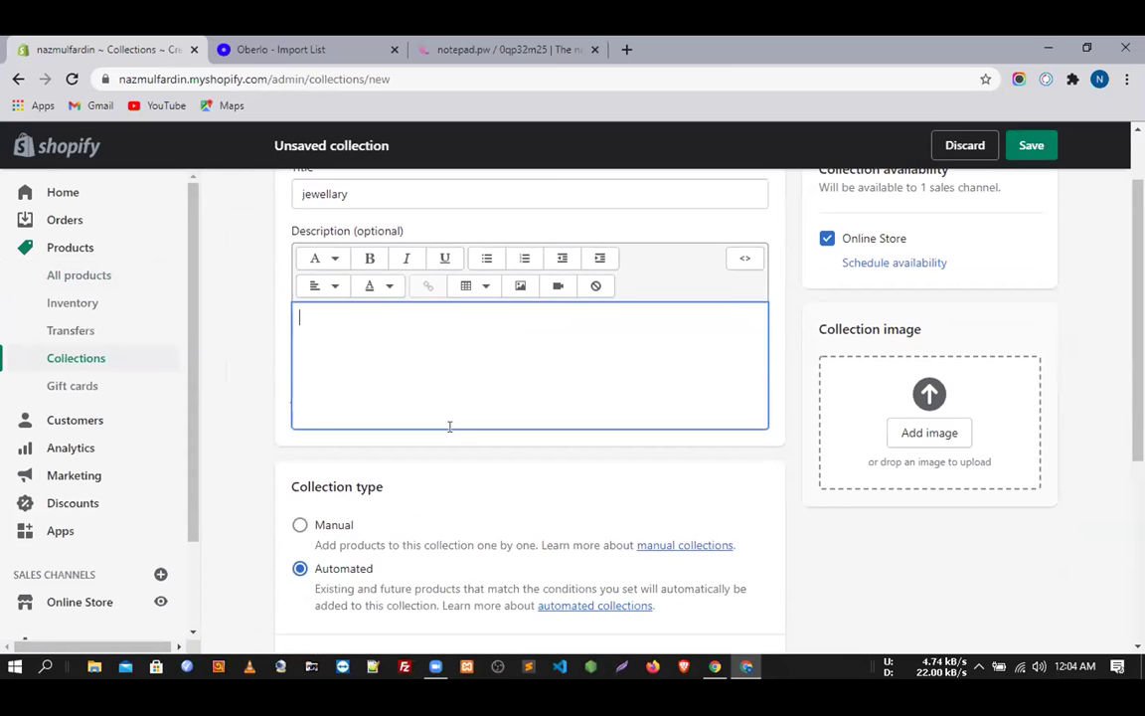
click(300, 525)
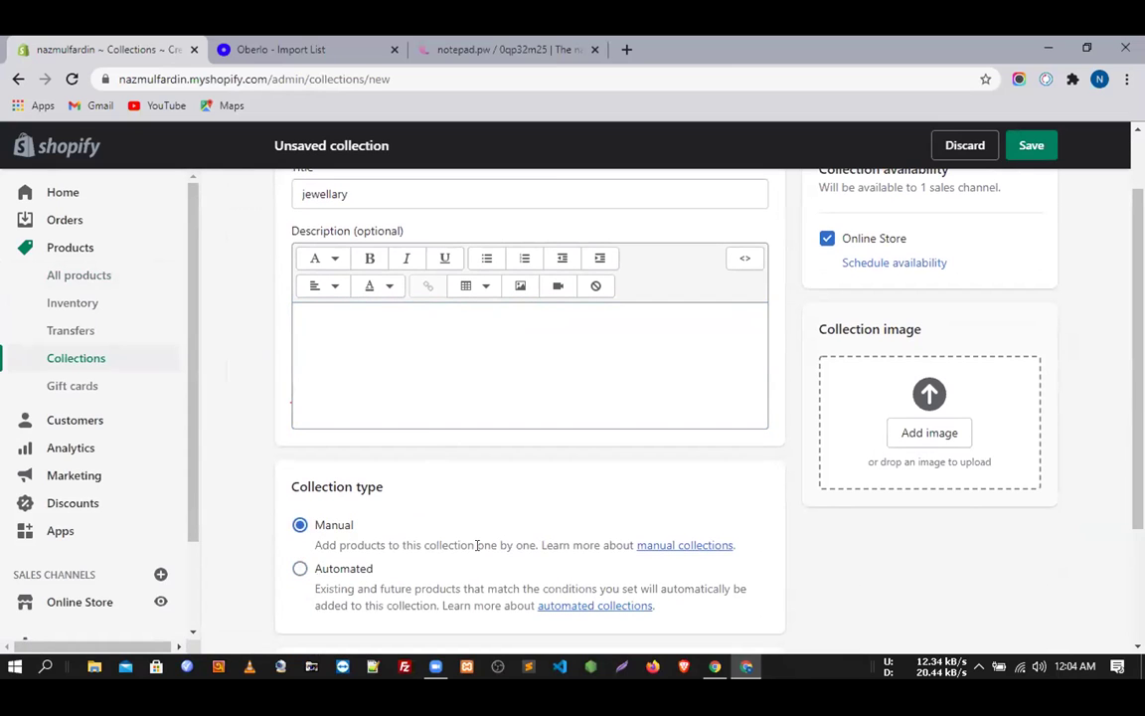
scroll(477, 545, down, 2)
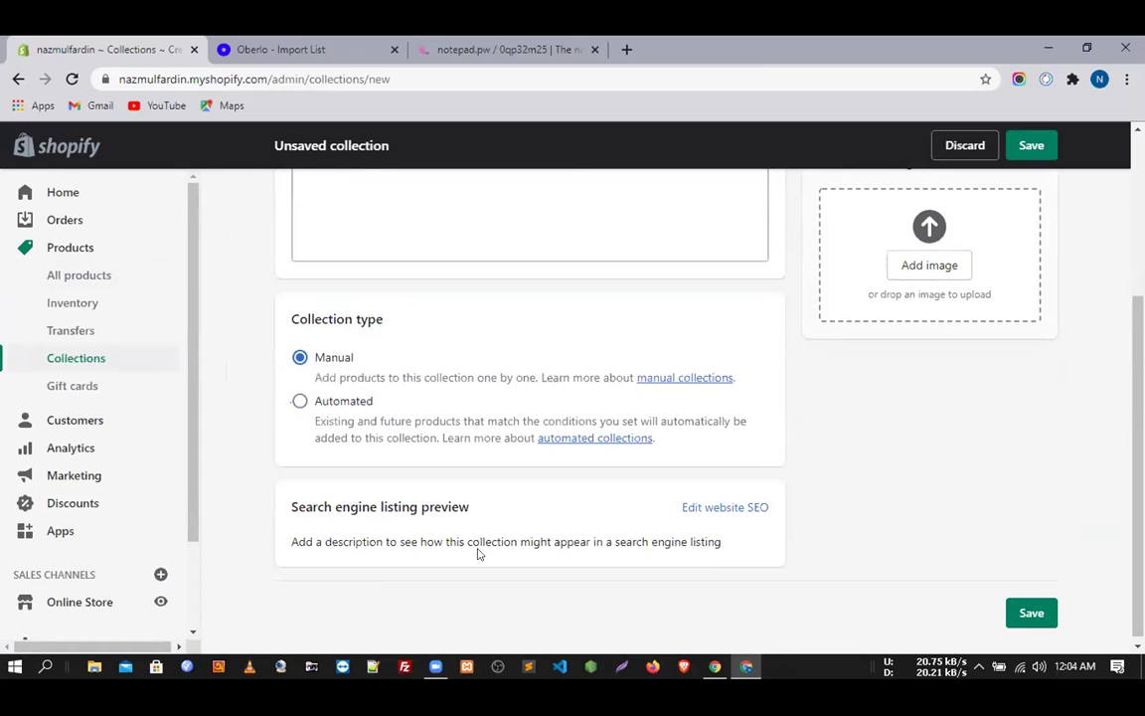
scroll(478, 552, up, 3)
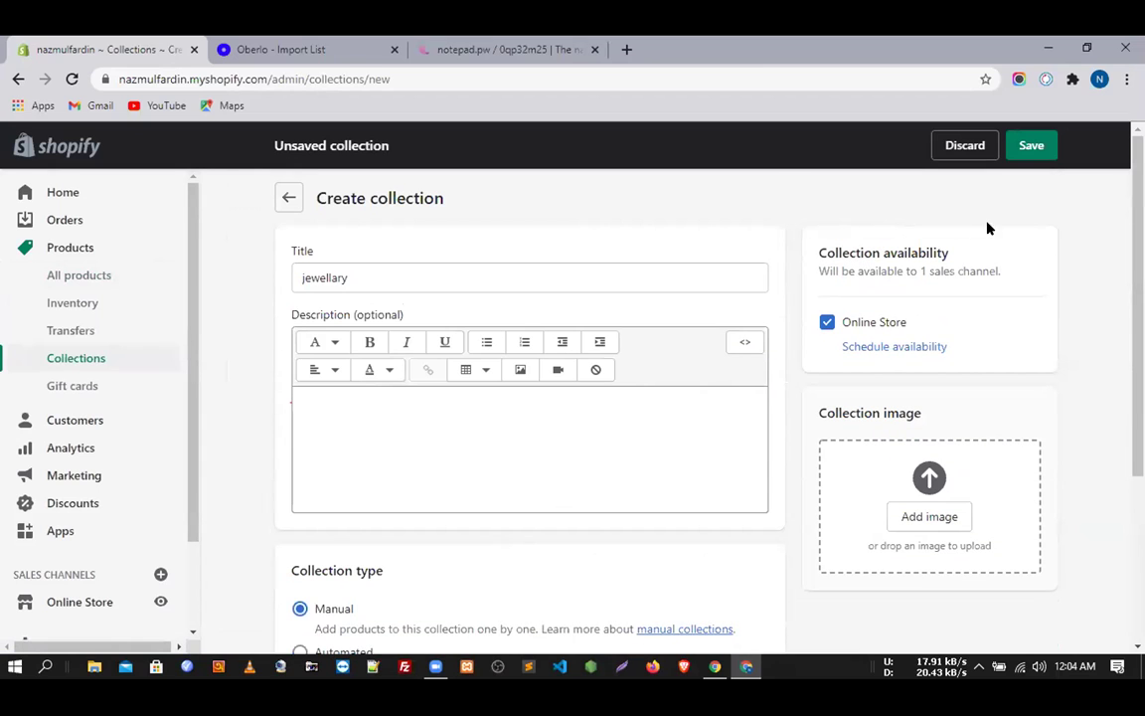
click(1030, 147)
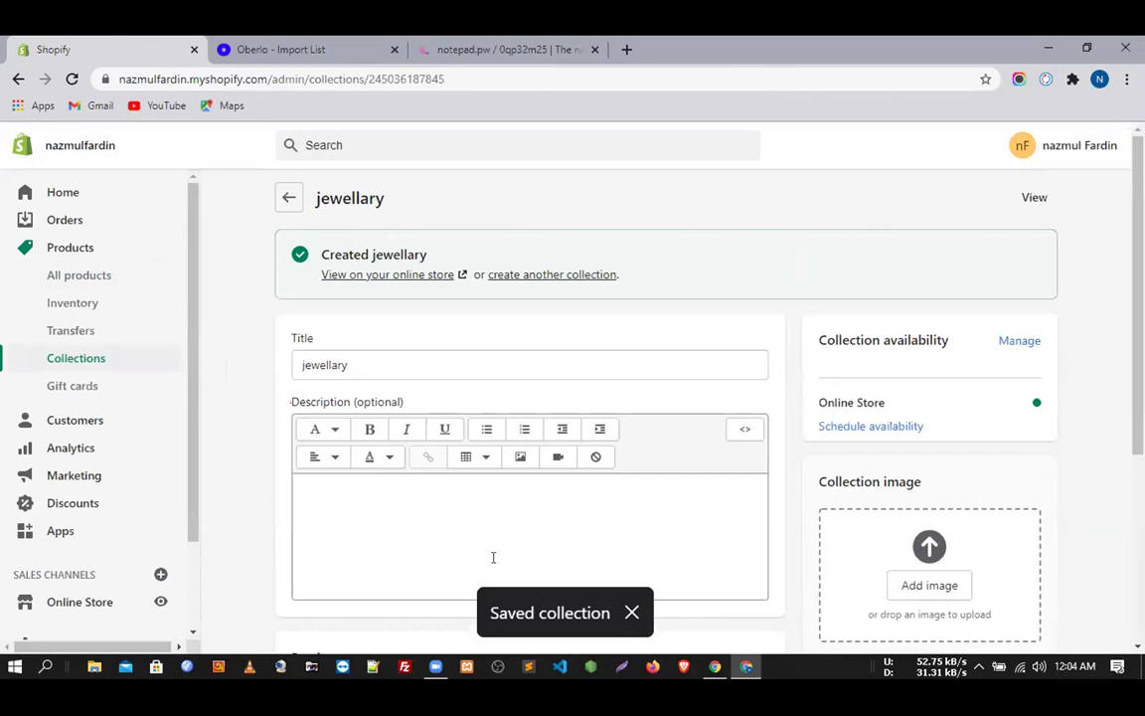
scroll(492, 557, down, 2)
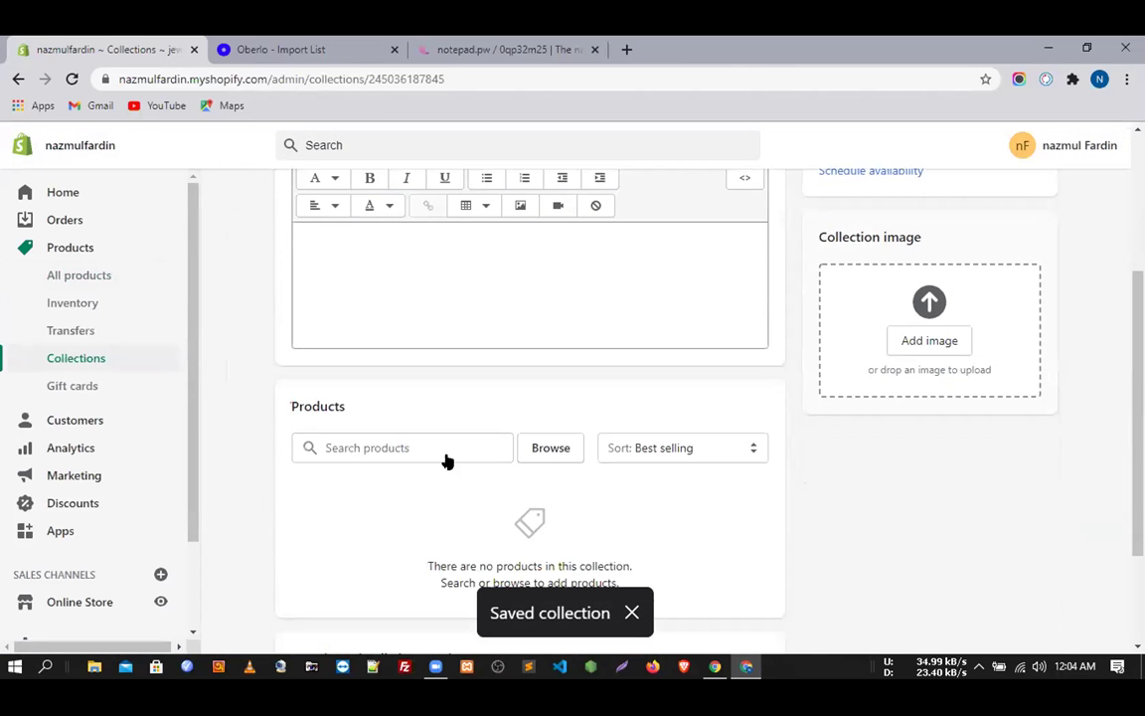
- Search the products and tick the BAOPON earrings and BRACE CO bracelet
click(398, 447)
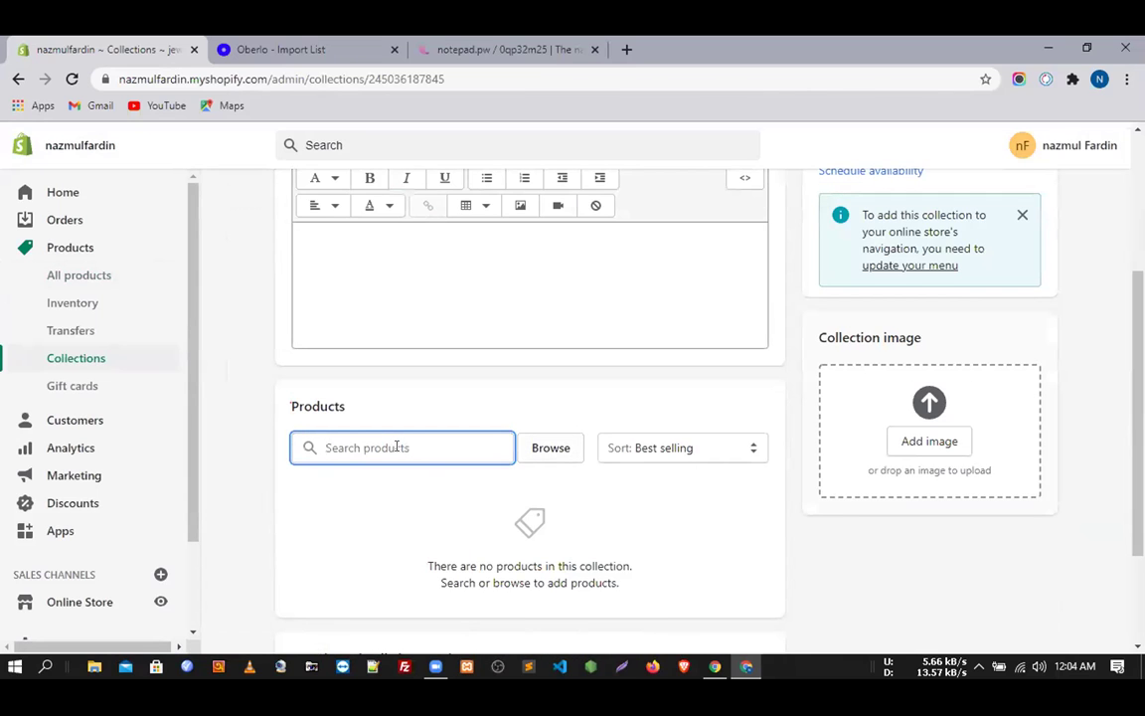
text(s)
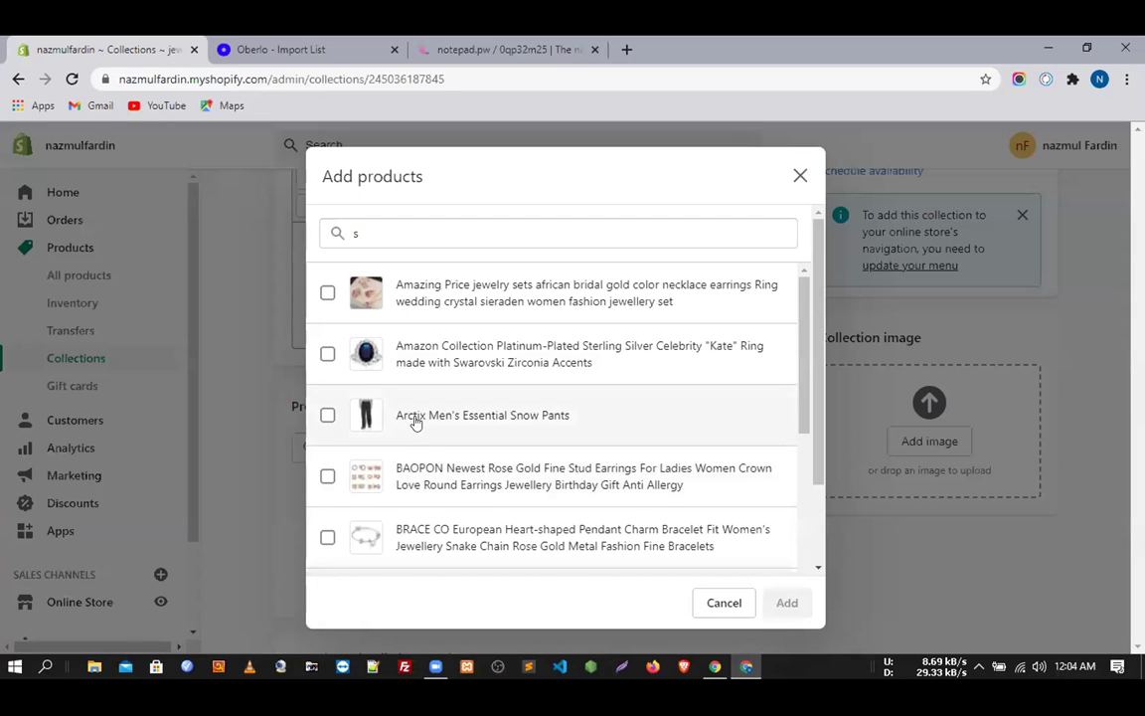
scroll(427, 475, down, 1)
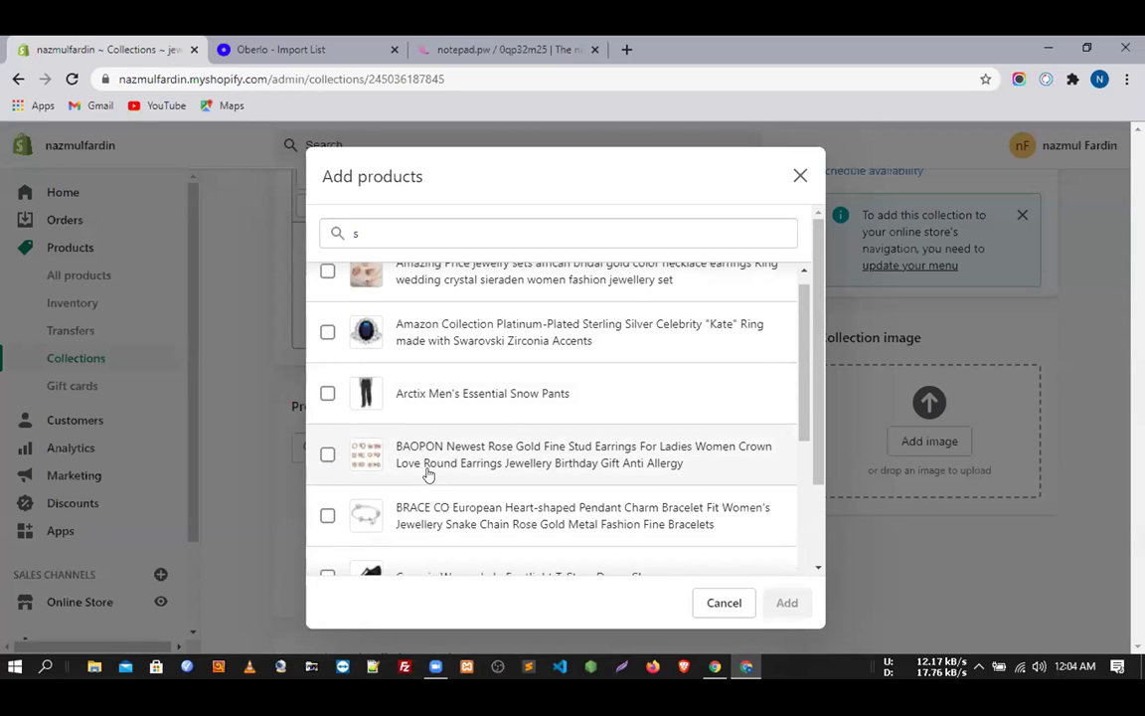
scroll(425, 475, down, 1)
click(326, 396)
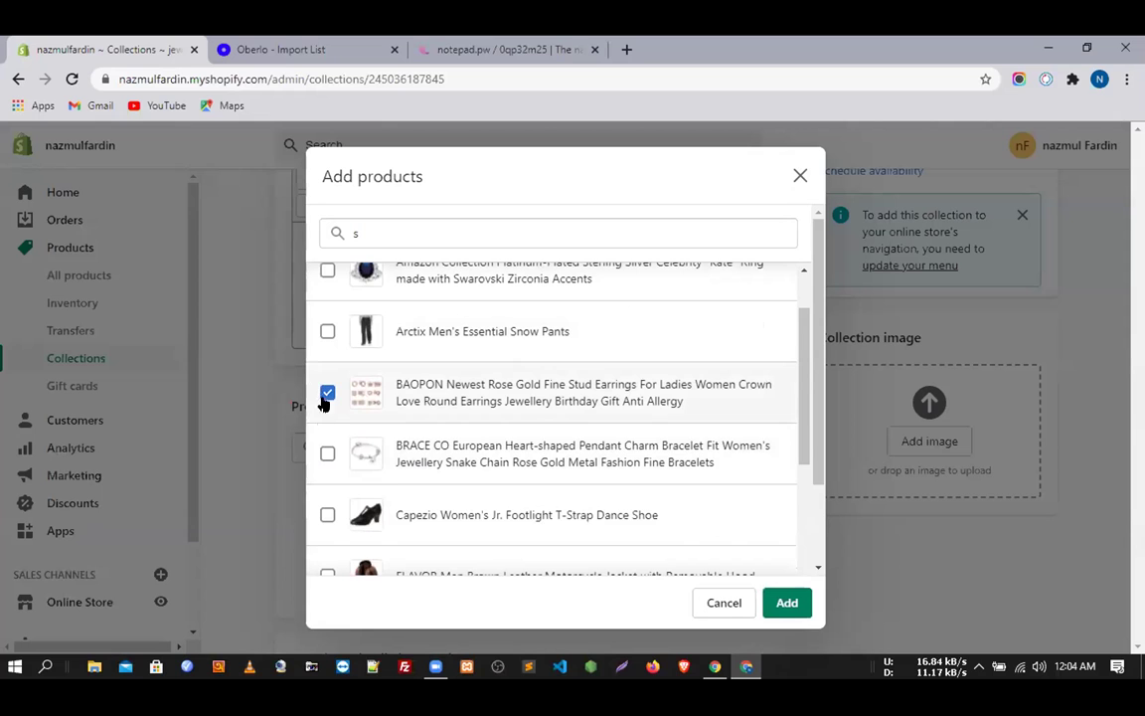
click(327, 453)
- Tick the Amazing Price set, Kpop choker and Palm Beach ring, and add all five to jewellary
scroll(461, 478, down, 1)
scroll(462, 480, up, 2)
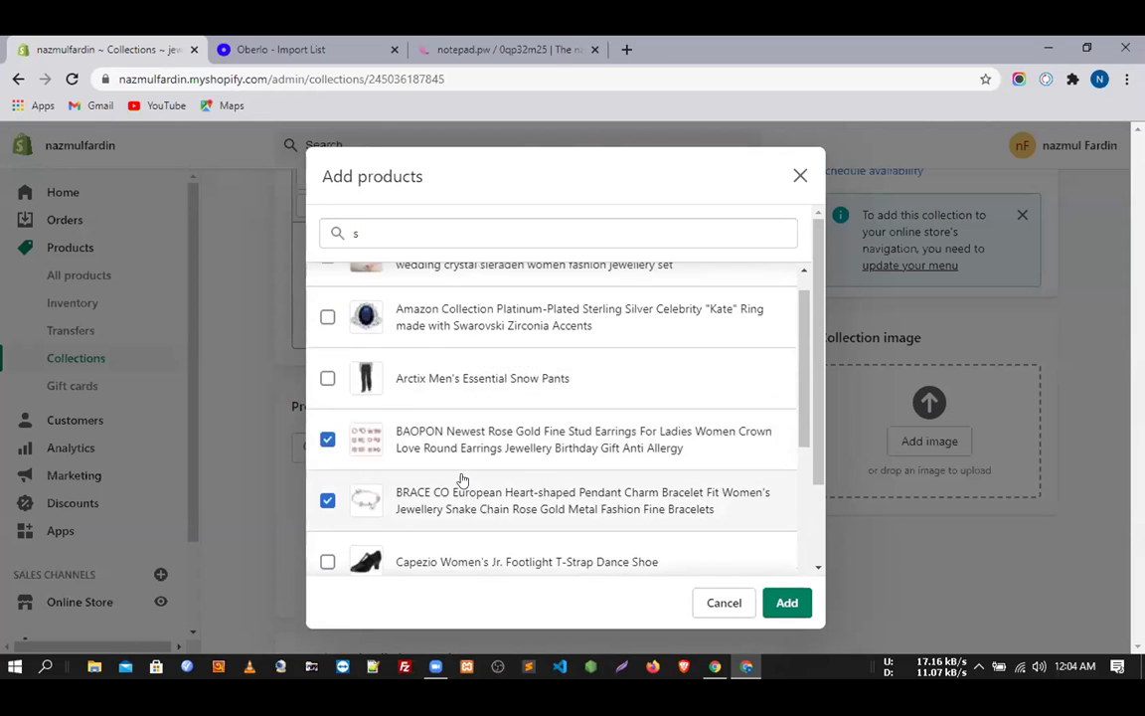
scroll(463, 480, up, 1)
click(327, 292)
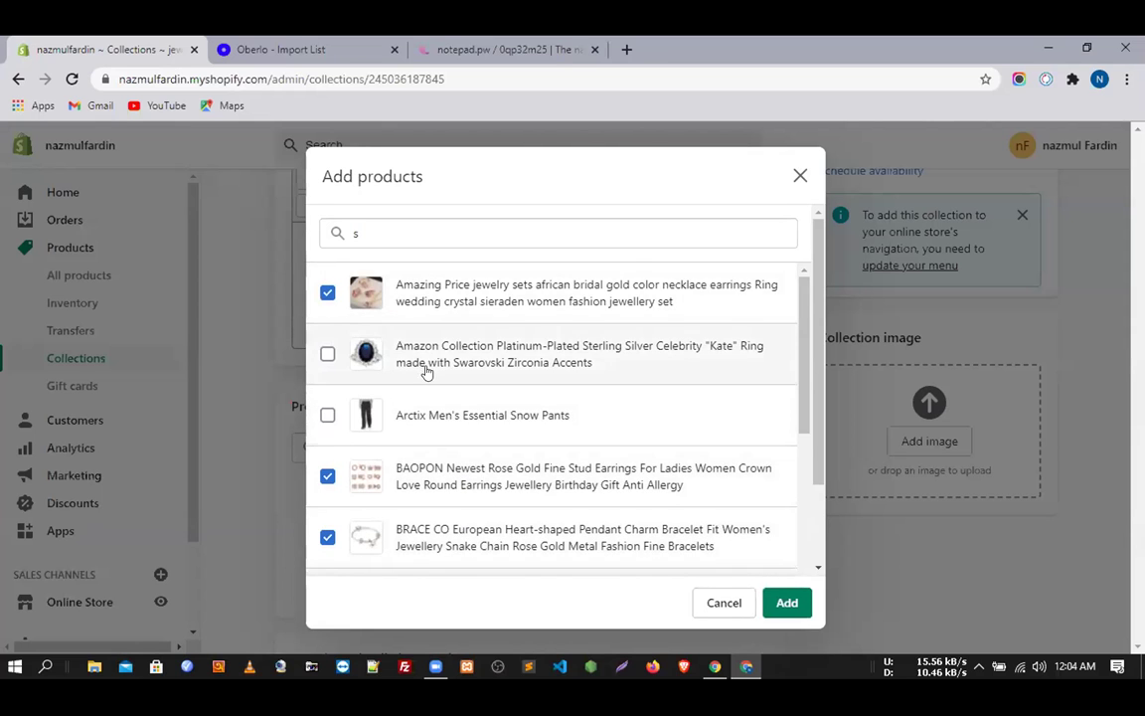
scroll(425, 383, down, 6)
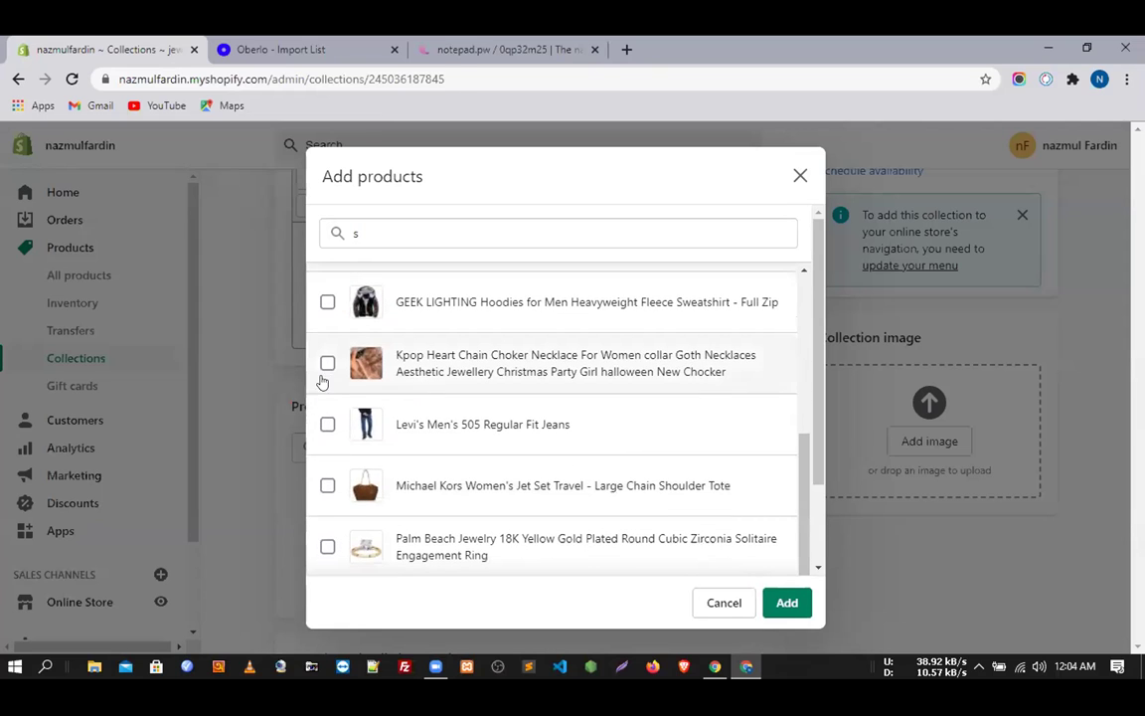
click(327, 363)
click(327, 545)
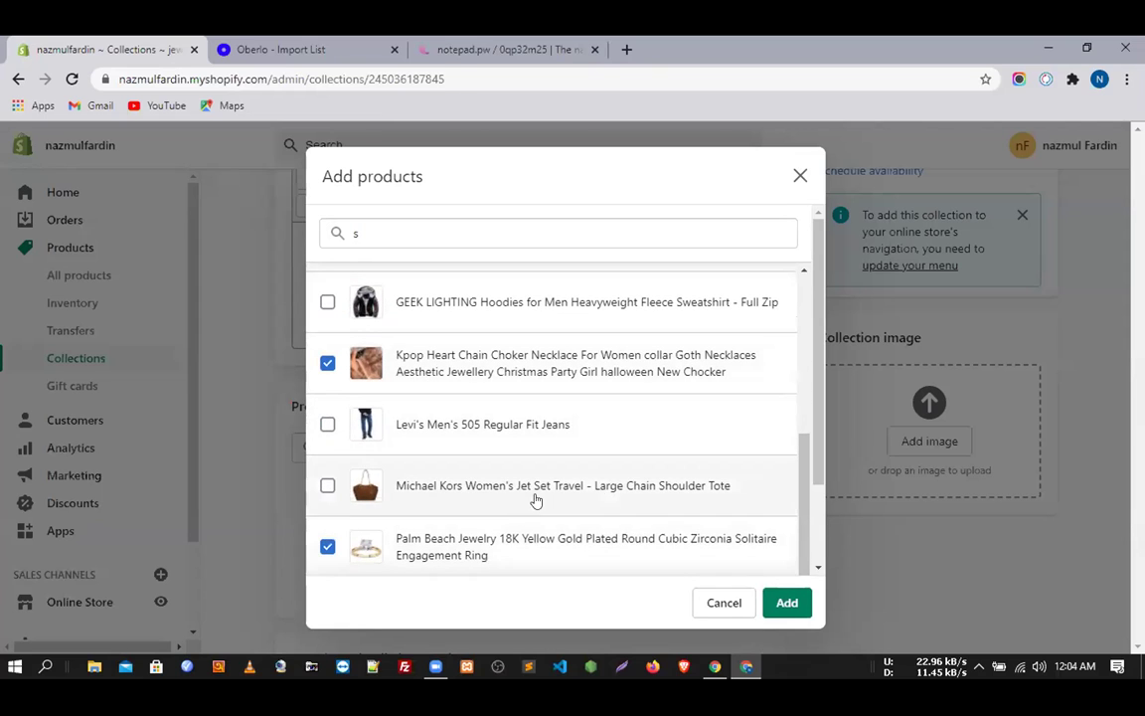
click(775, 604)
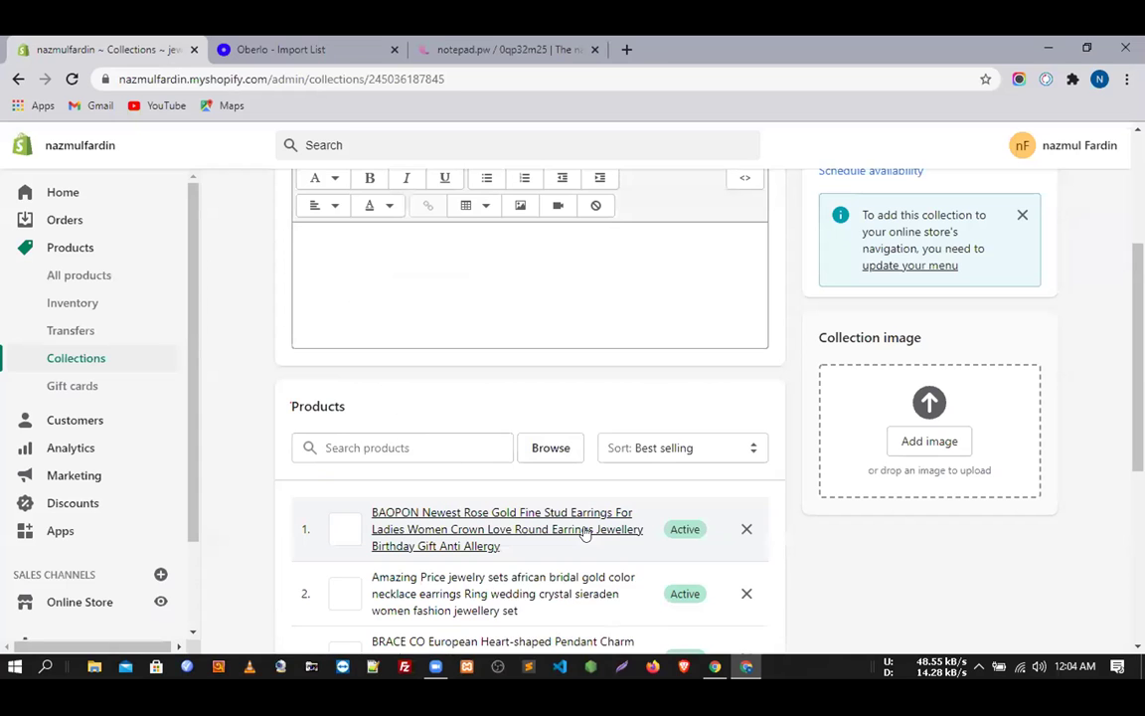
scroll(838, 443, up, 3)
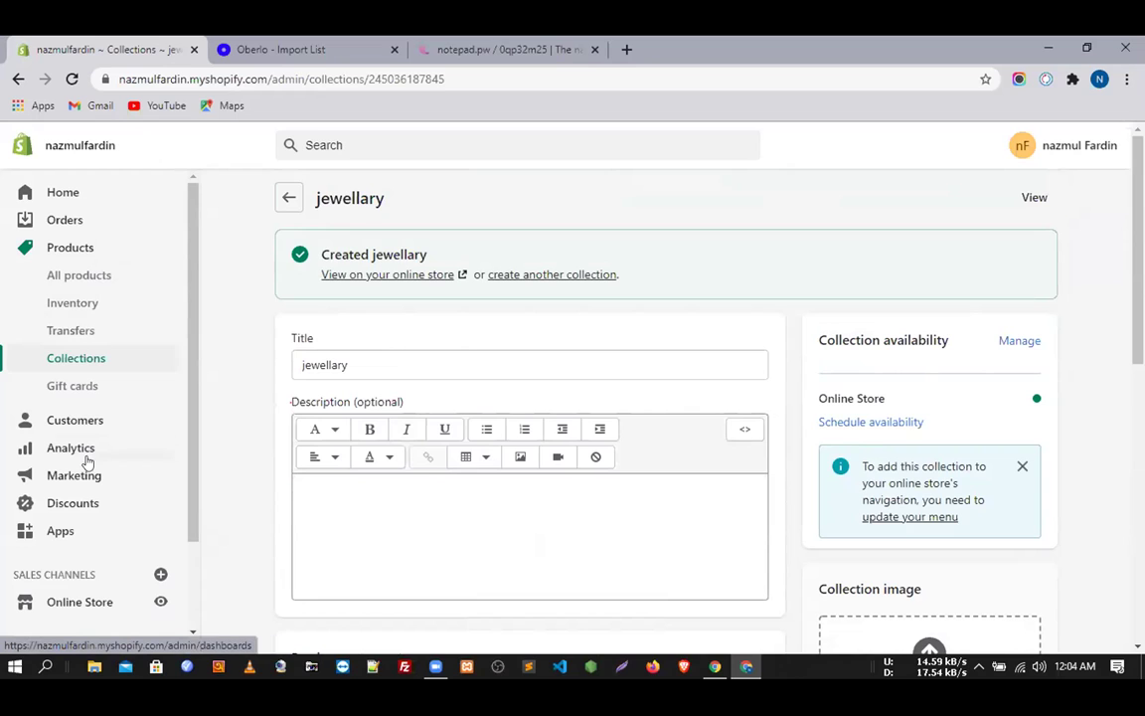
click(75, 603)
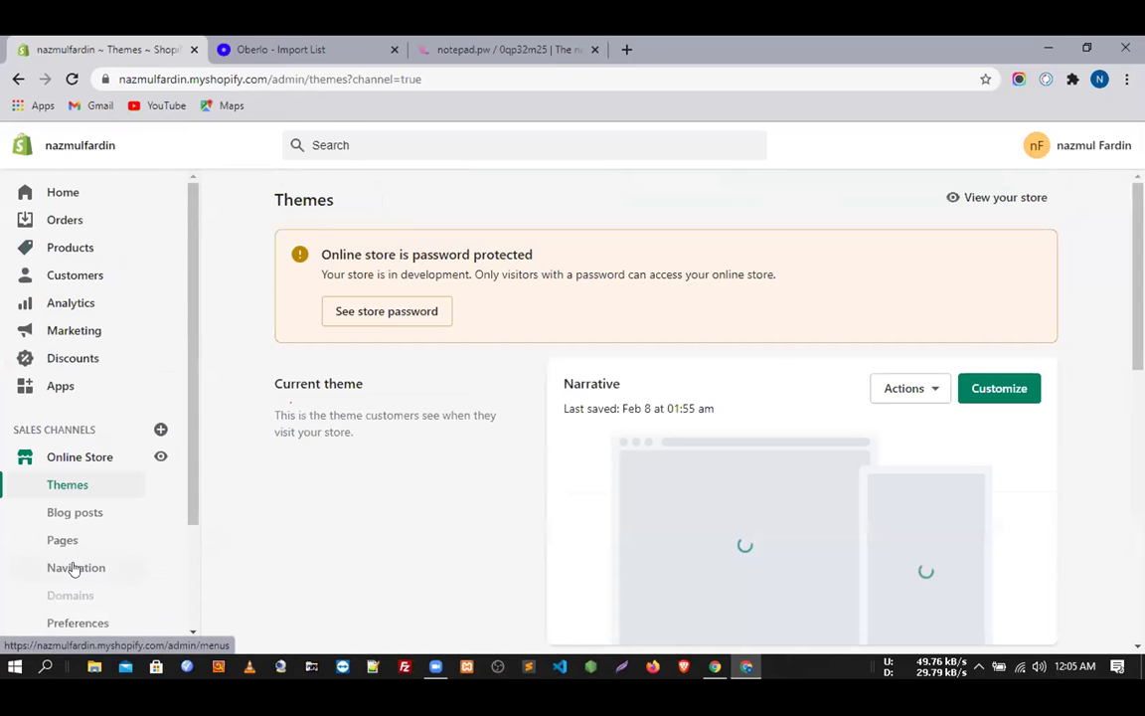
- Add a Main menu item linking to Collections > jewellary
click(73, 569)
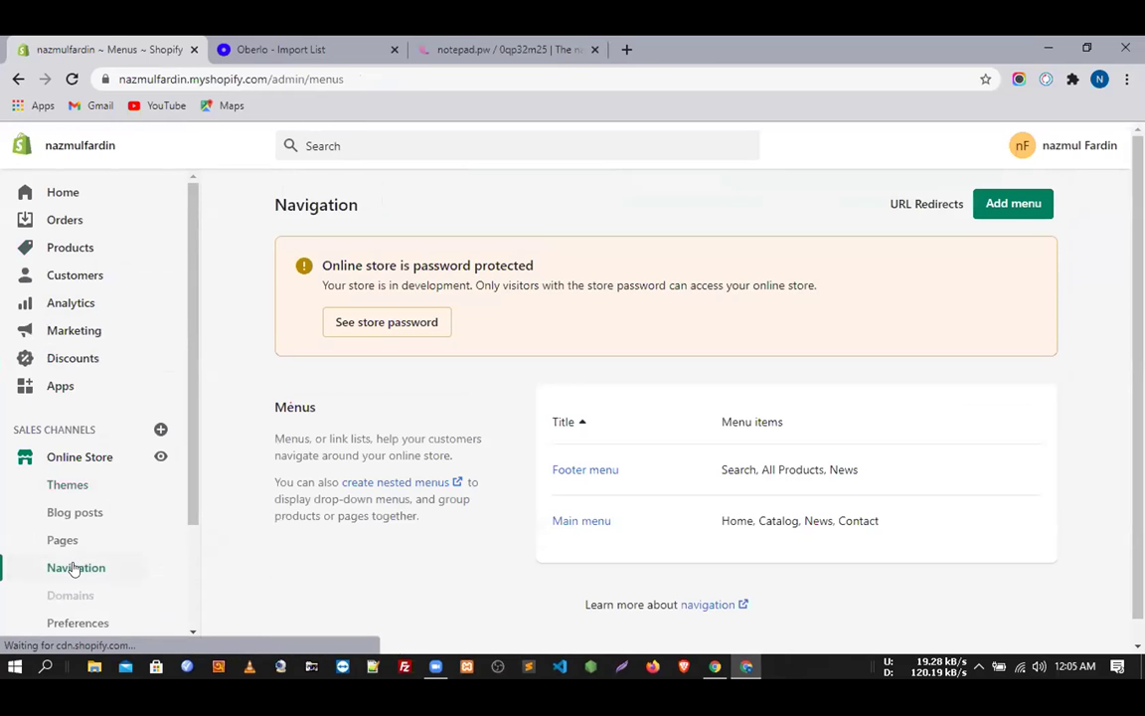
click(587, 522)
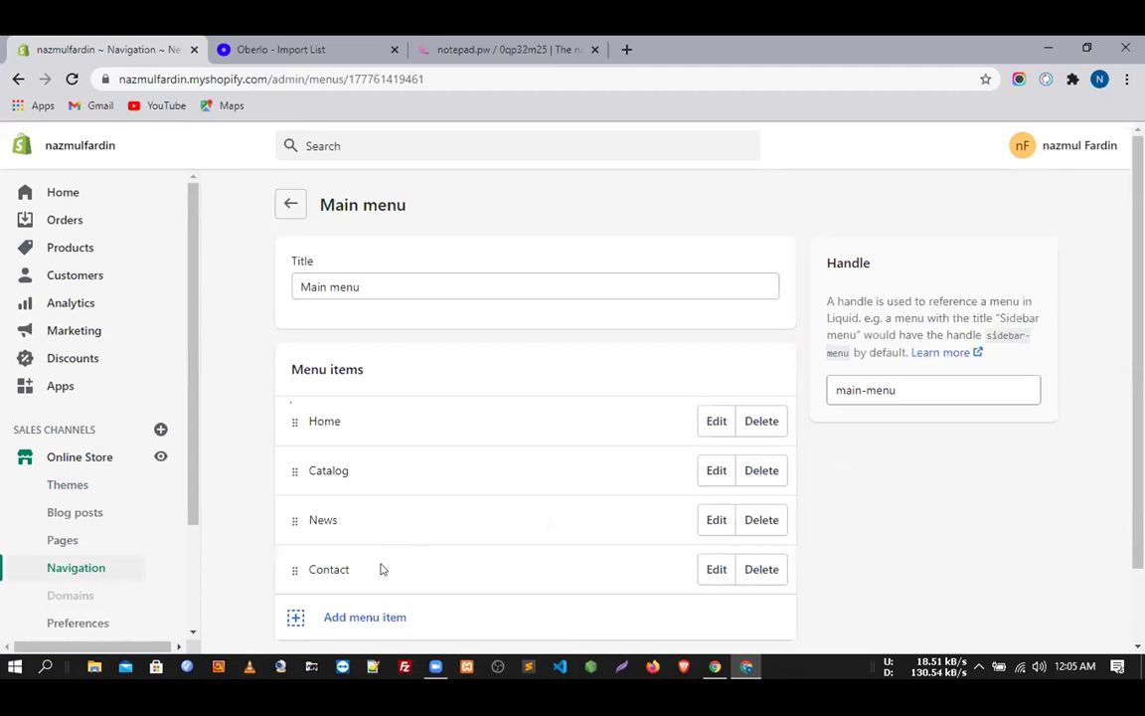
scroll(380, 567, down, 1)
click(372, 533)
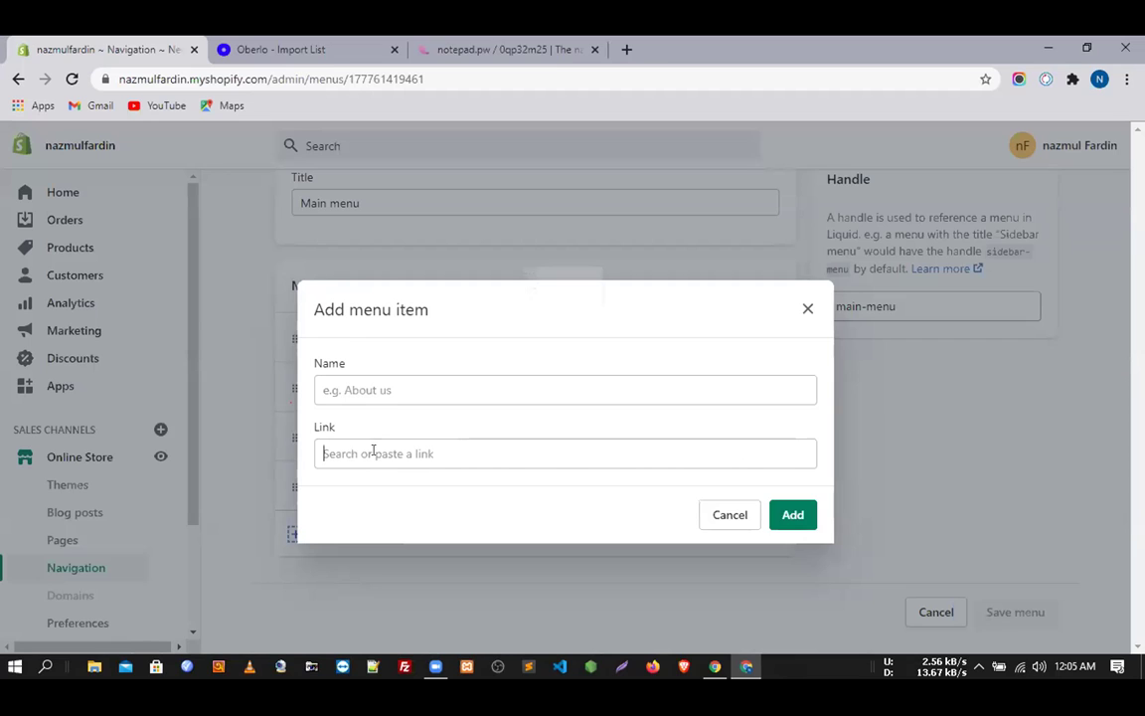
click(374, 453)
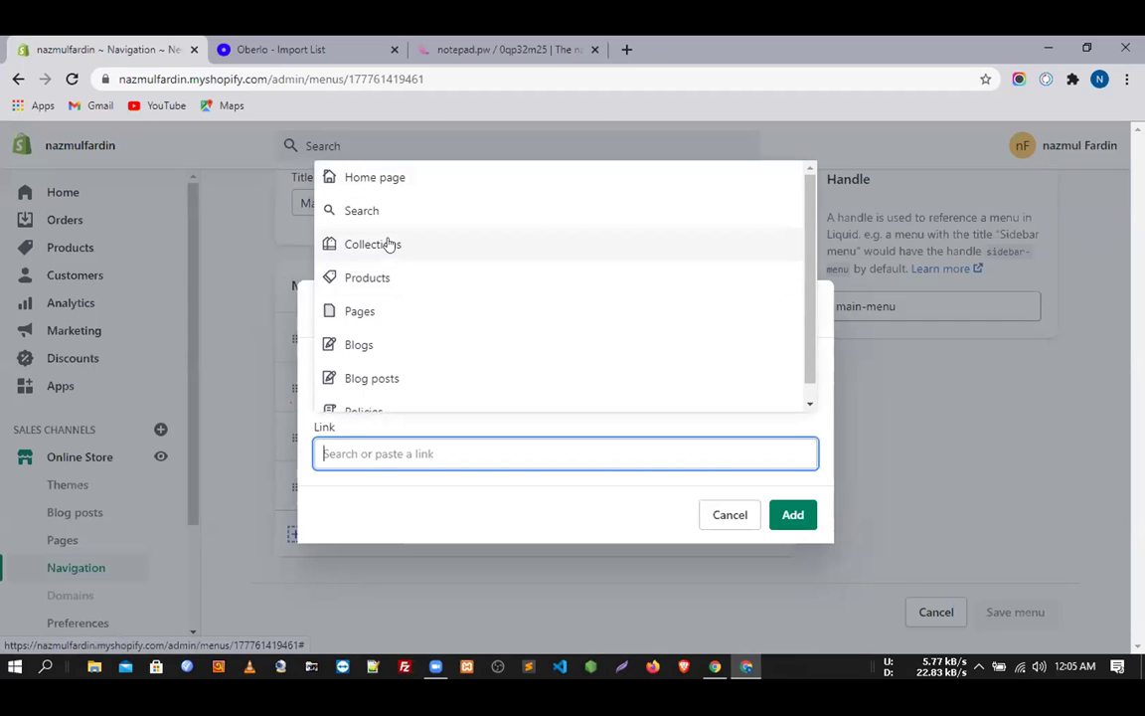
click(389, 245)
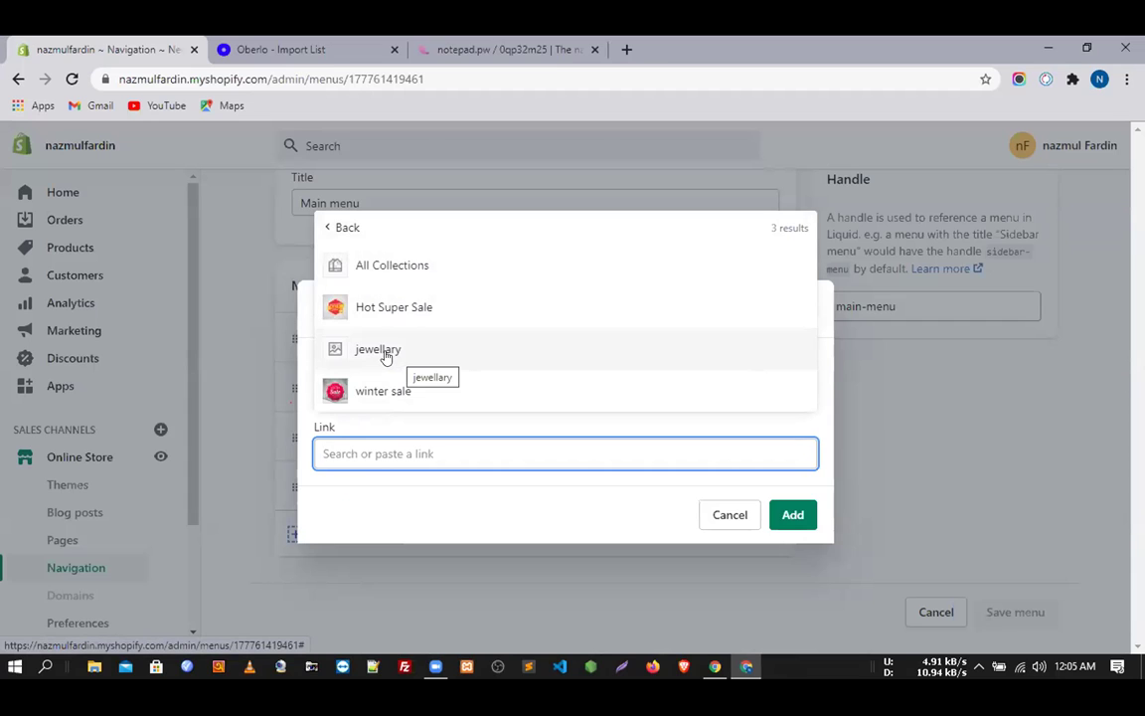
click(386, 355)
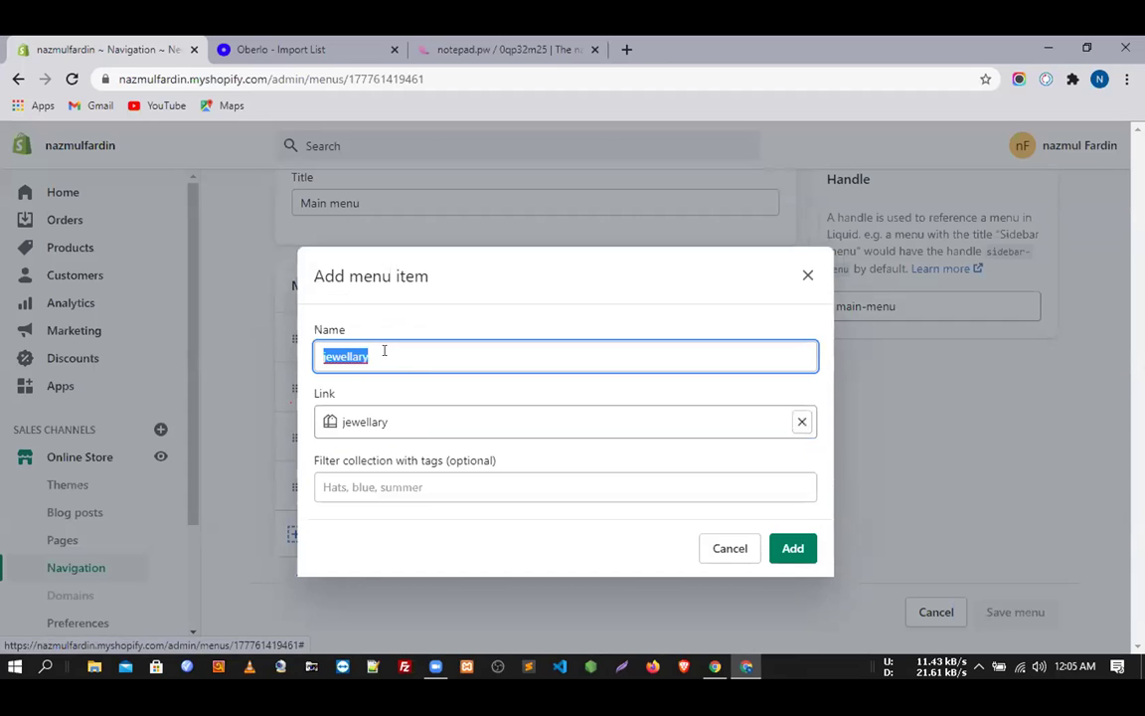
click(793, 549)
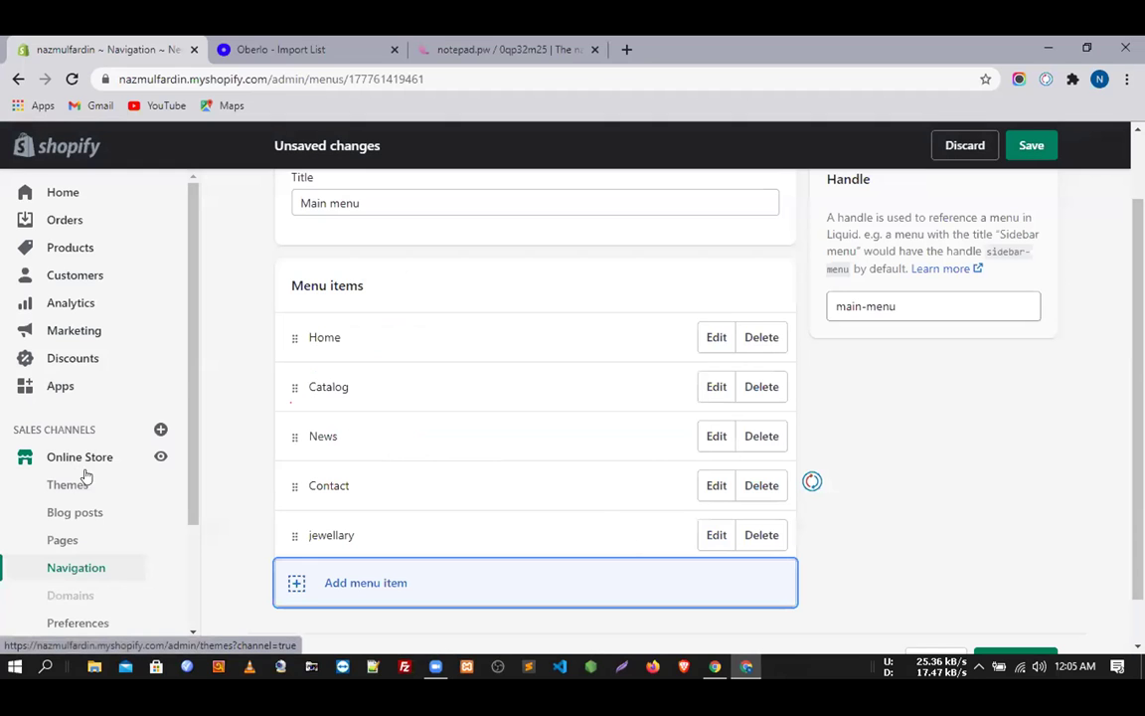
click(160, 456)
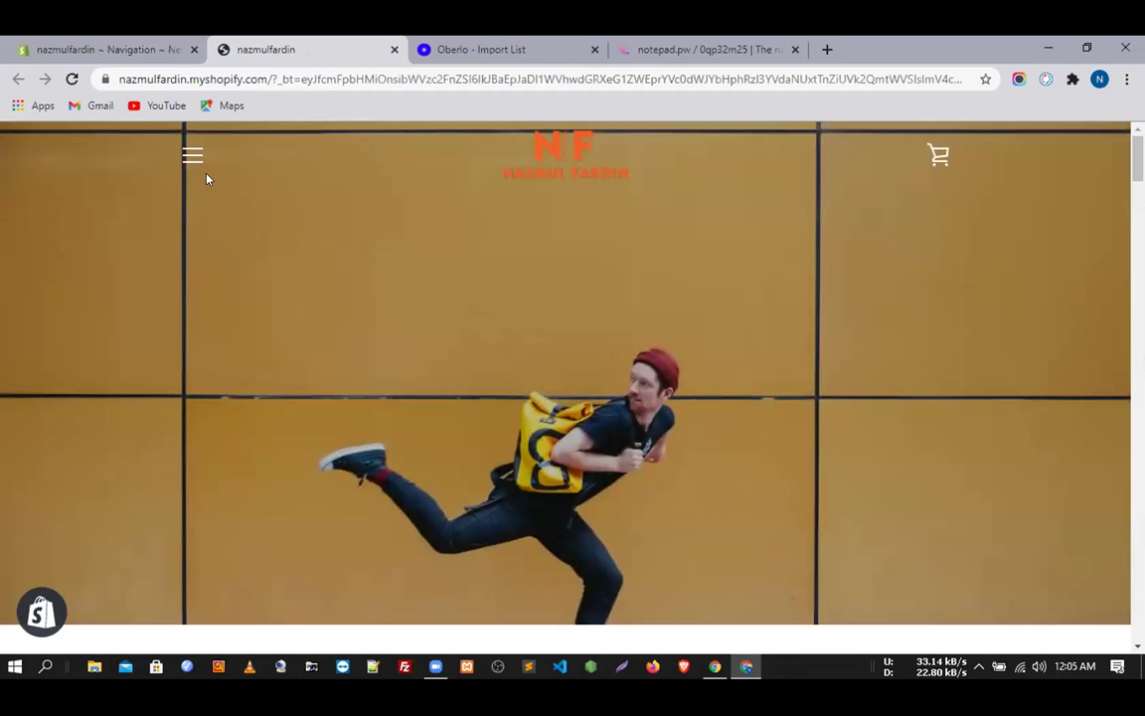
- Reach the storefront's Catalog page through the navigation menu, dismissing the discount popup
click(193, 158)
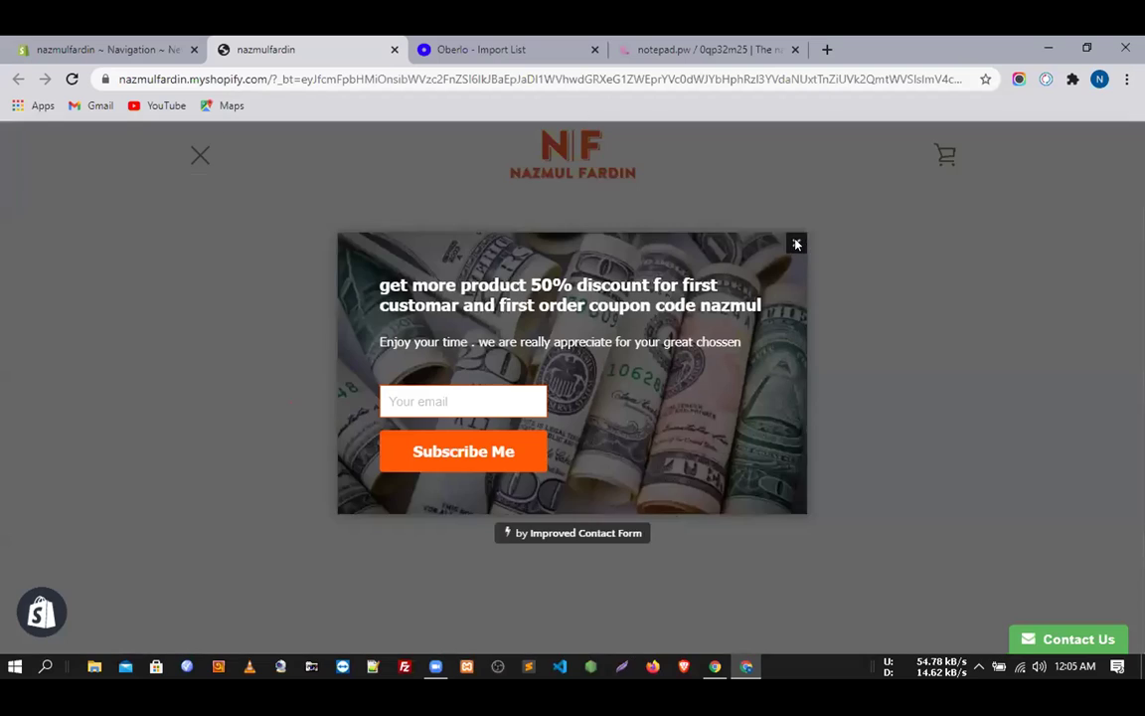
click(797, 243)
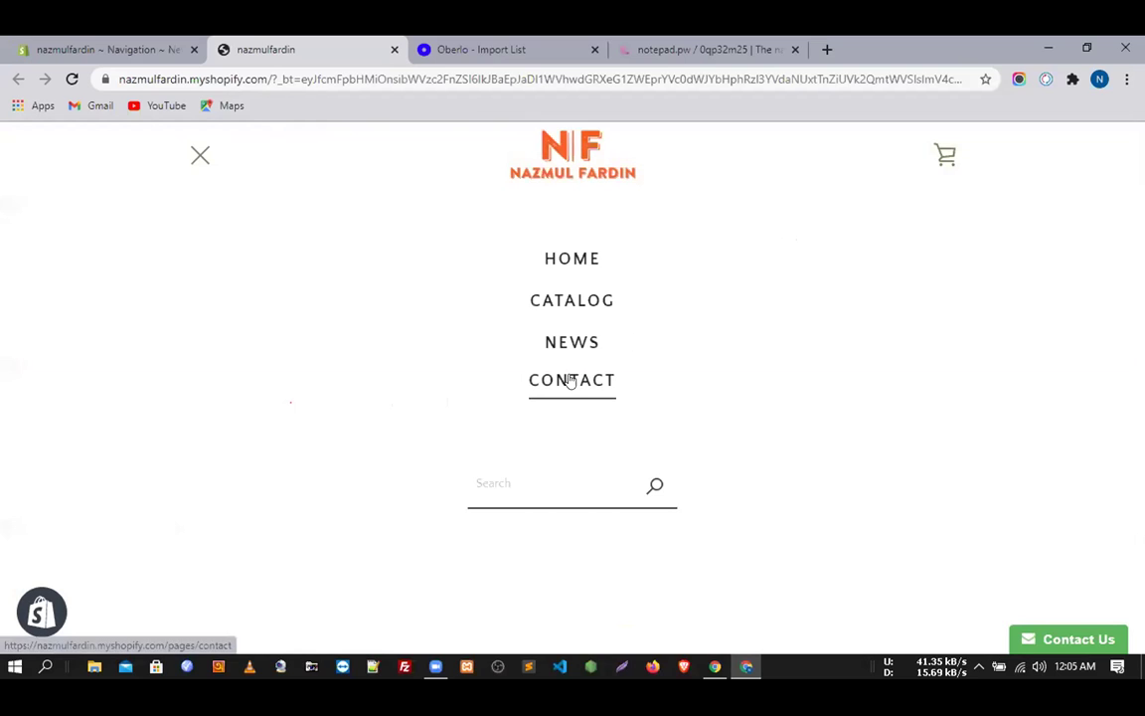
click(574, 302)
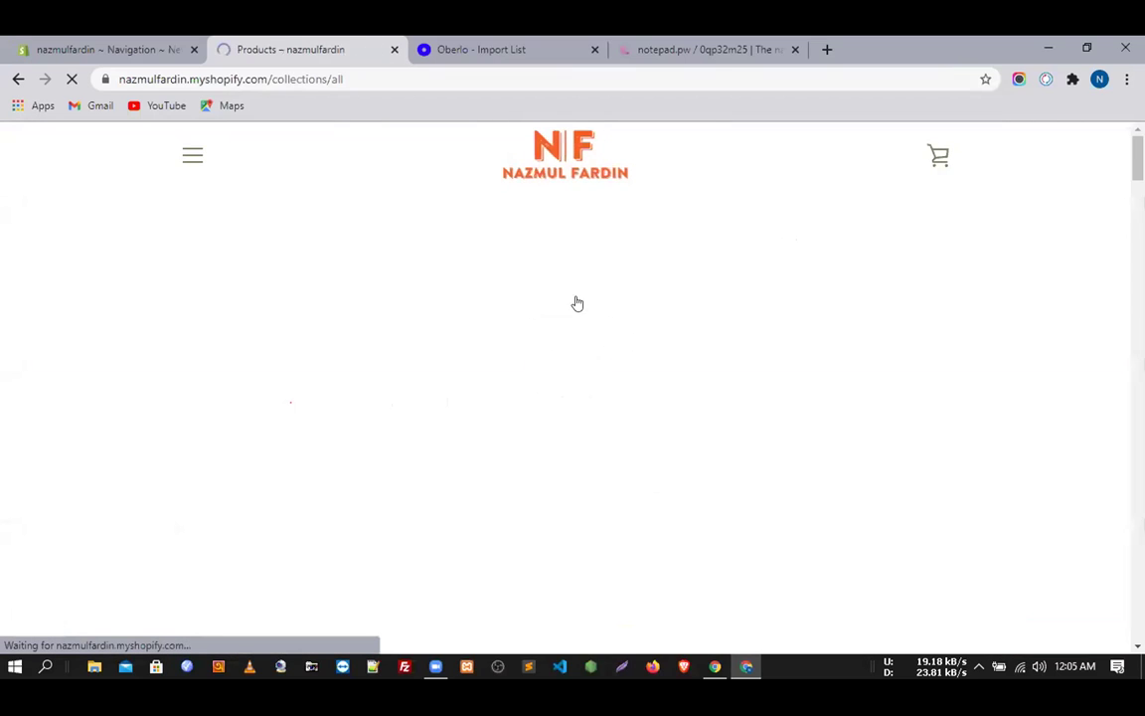
click(193, 156)
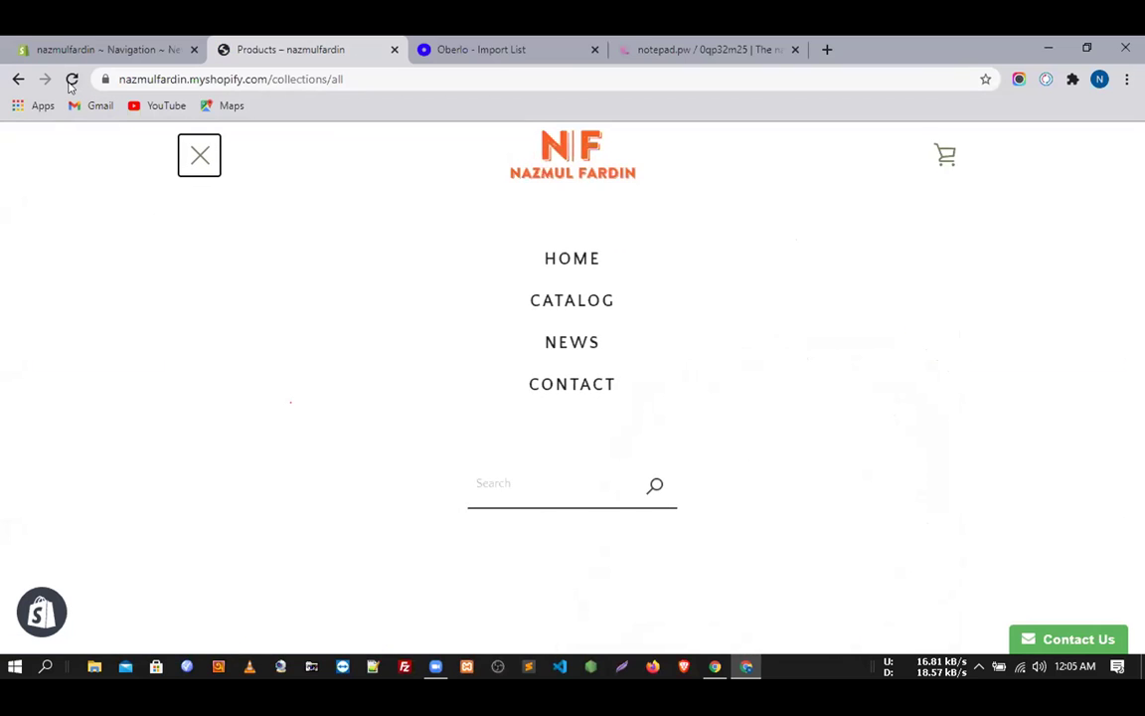
click(72, 80)
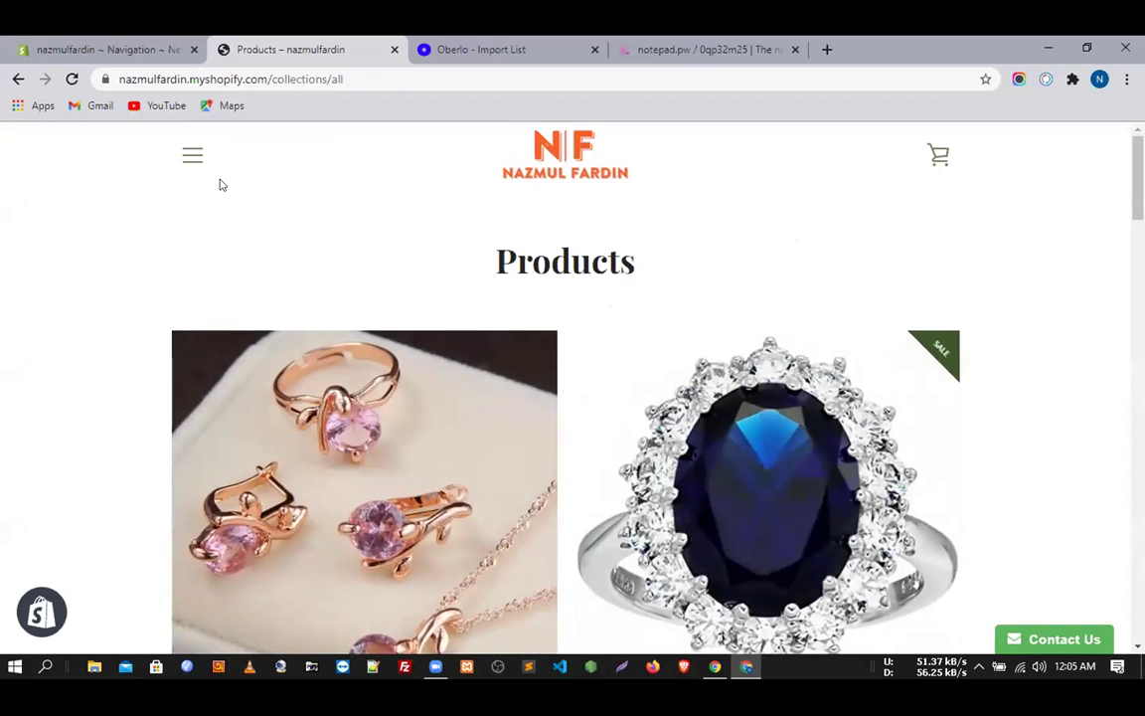
click(191, 154)
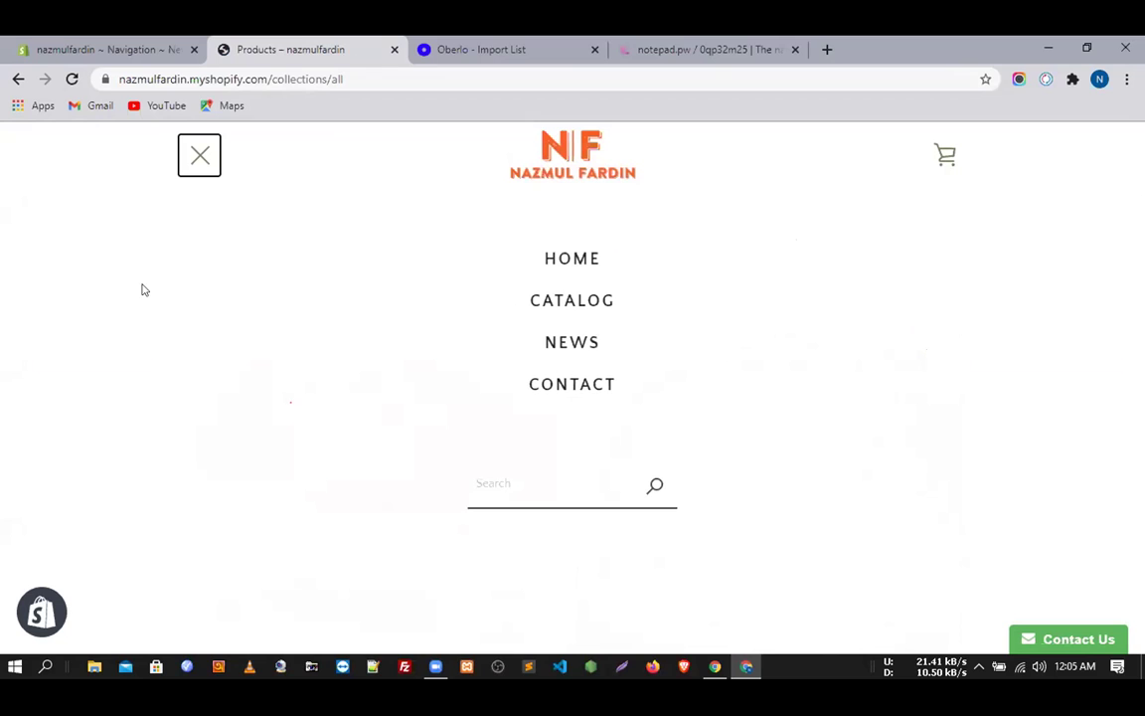
click(546, 302)
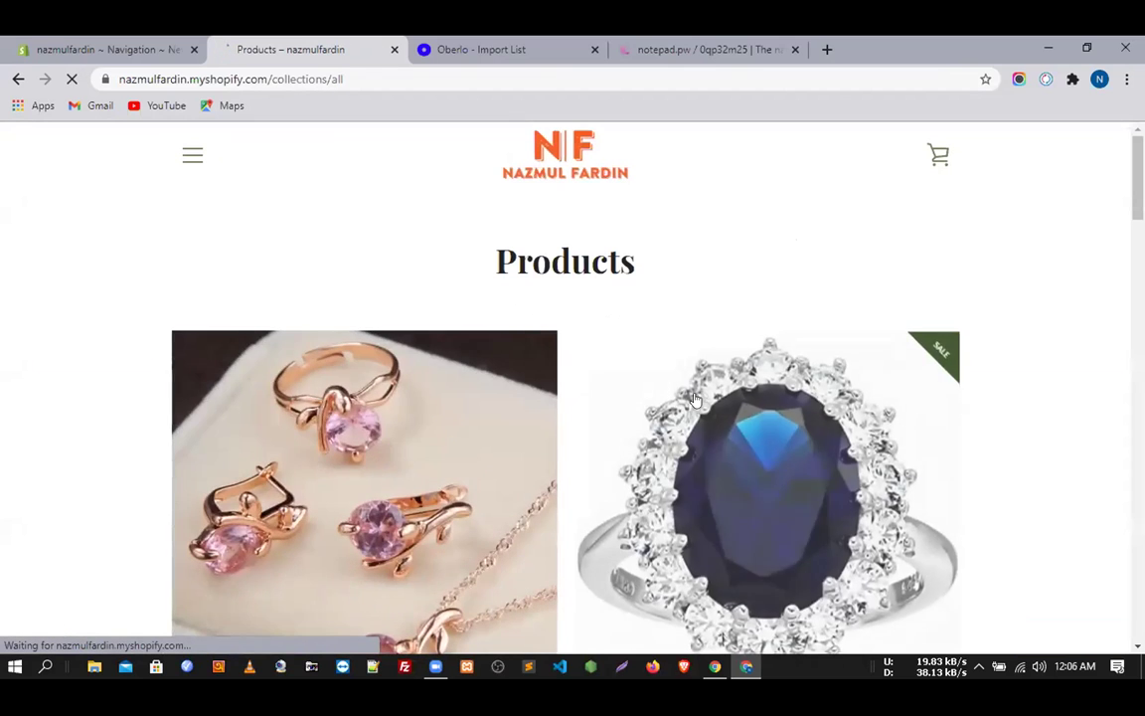
- Open the Amazing Price jewelry set product and review its $3.20 price and specifications
click(330, 505)
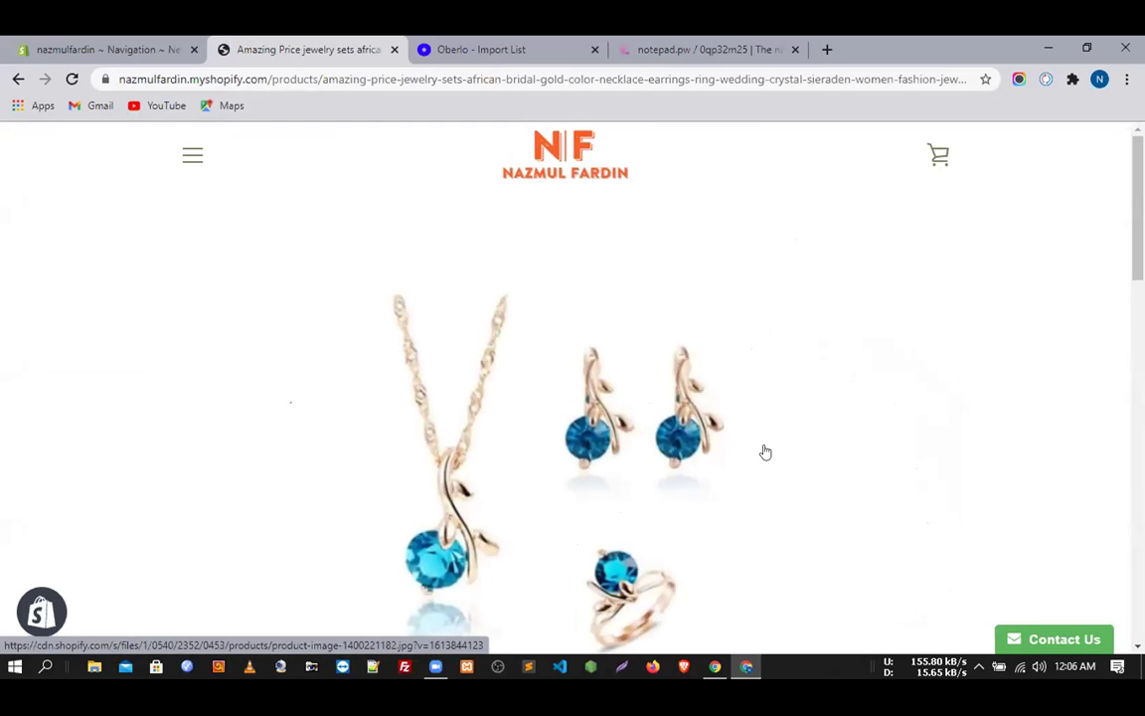
scroll(765, 453, down, 10)
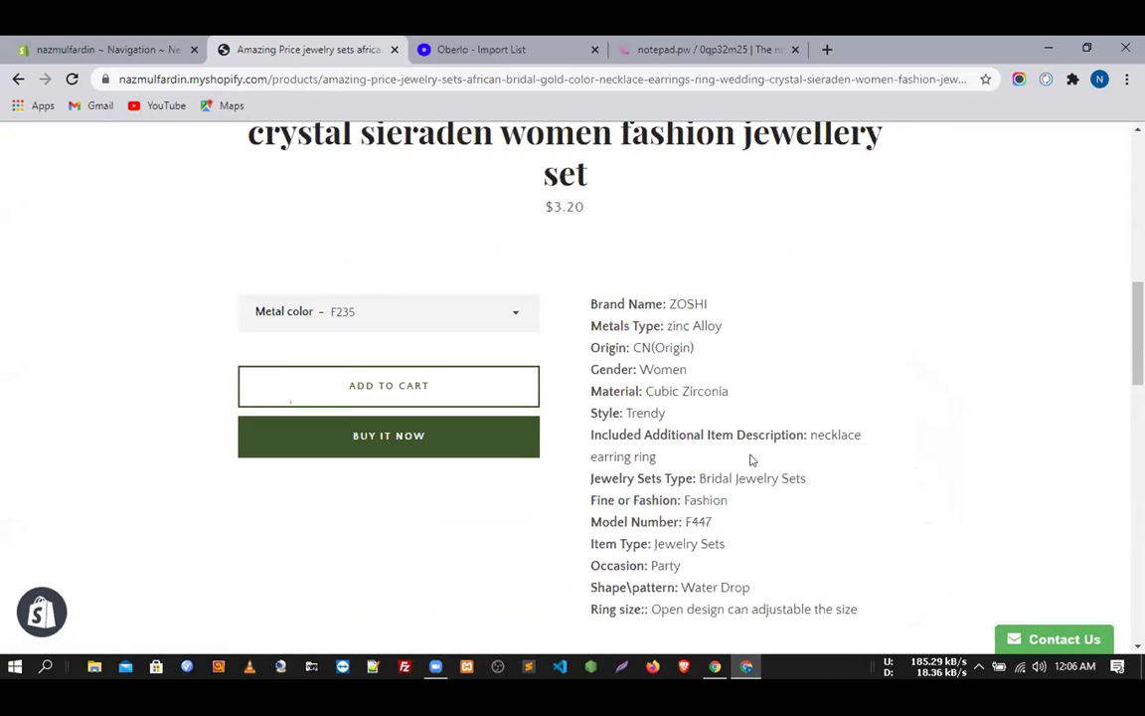
scroll(751, 460, down, 3)
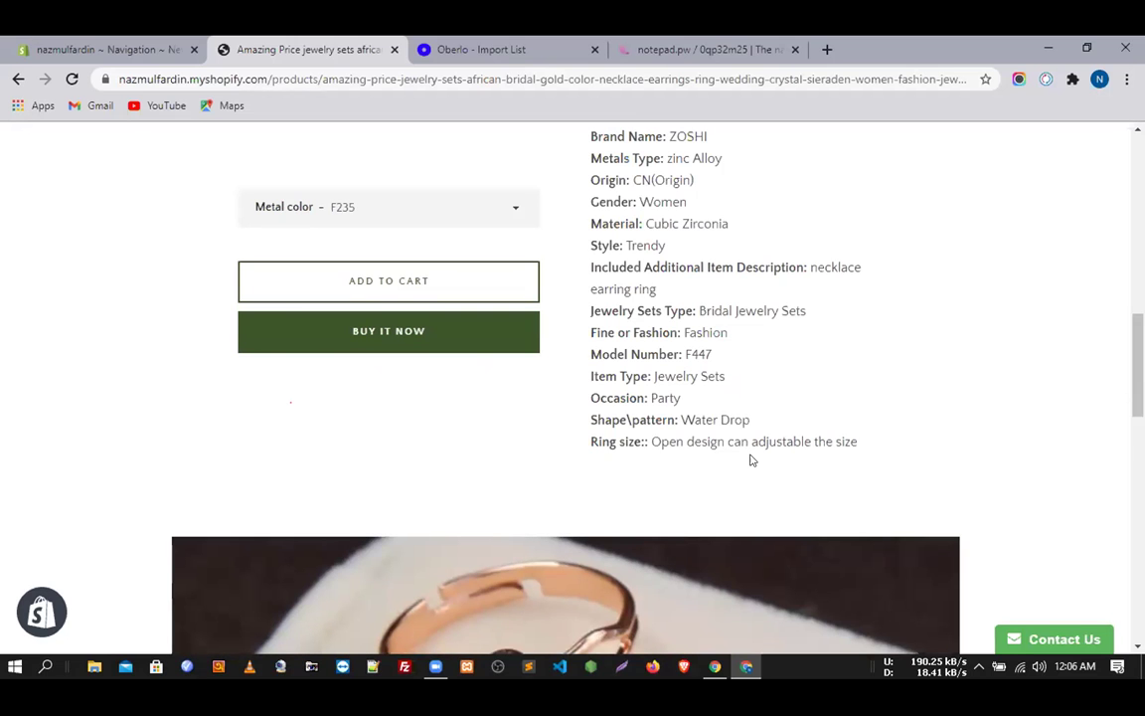
scroll(751, 459, down, 10)
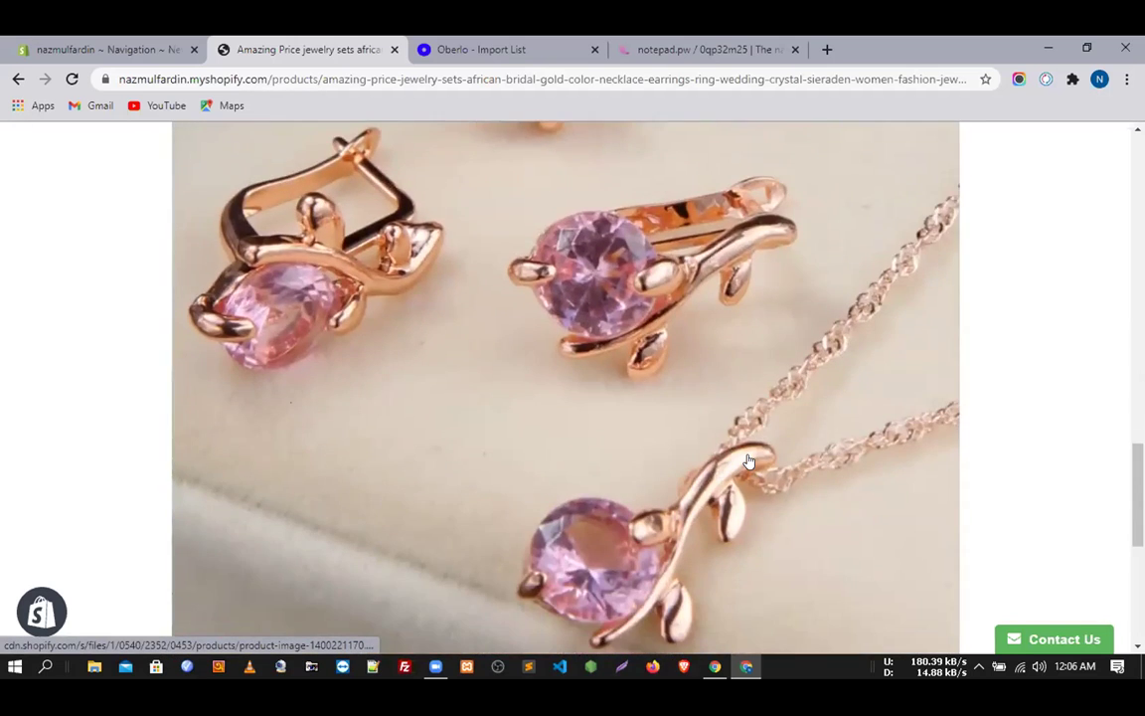
scroll(751, 459, down, 10)
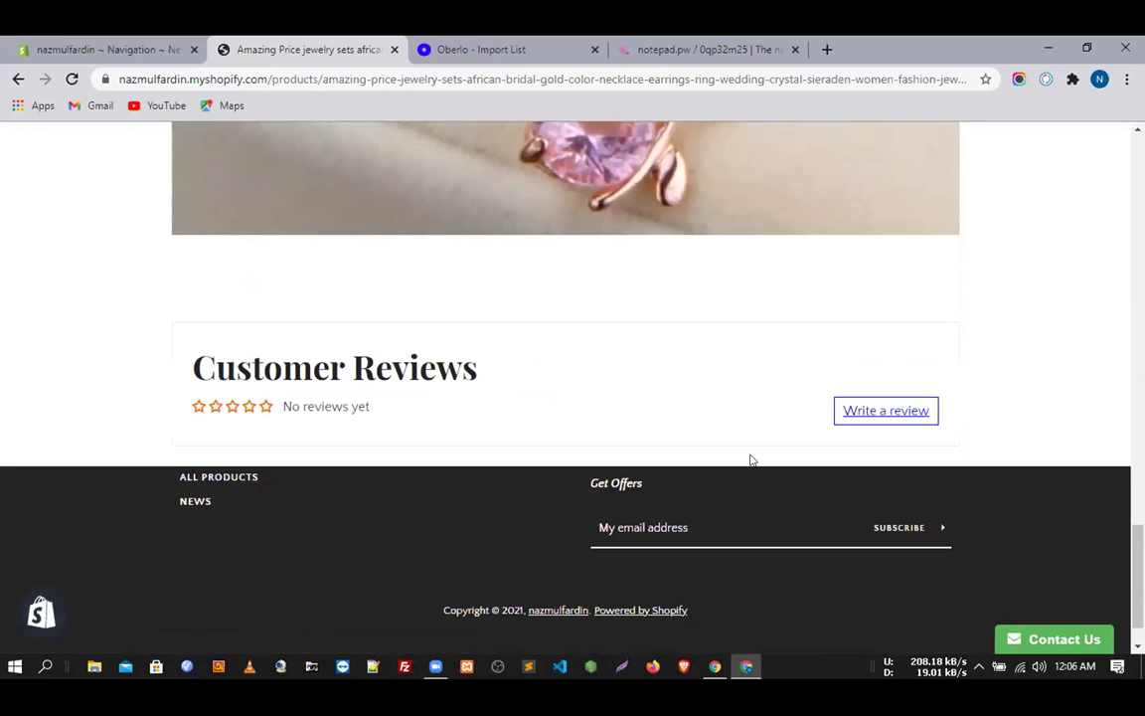
scroll(752, 459, up, 15)
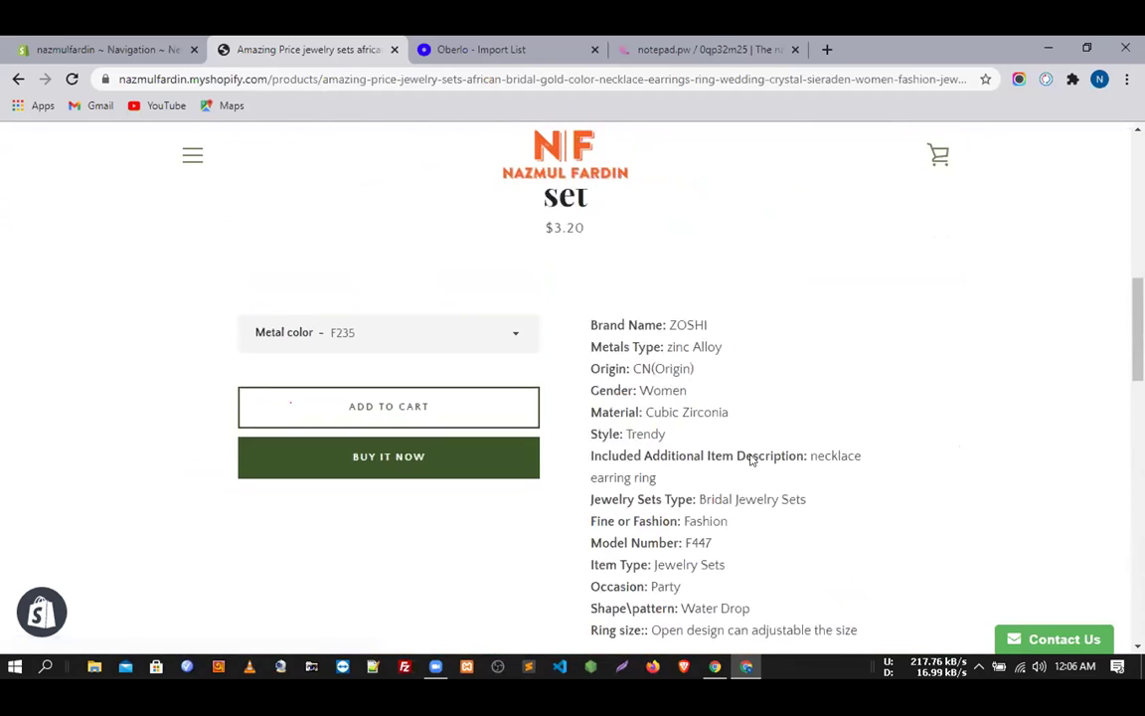
scroll(751, 459, up, 3)
scroll(751, 459, down, 3)
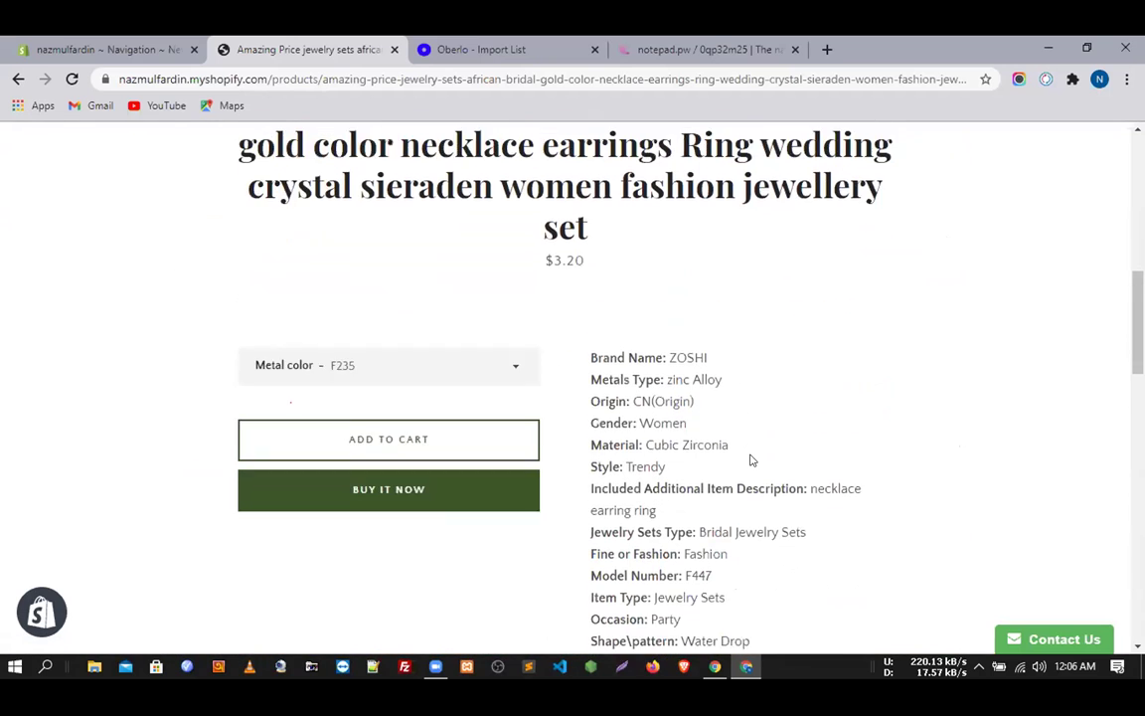
scroll(752, 459, down, 1)
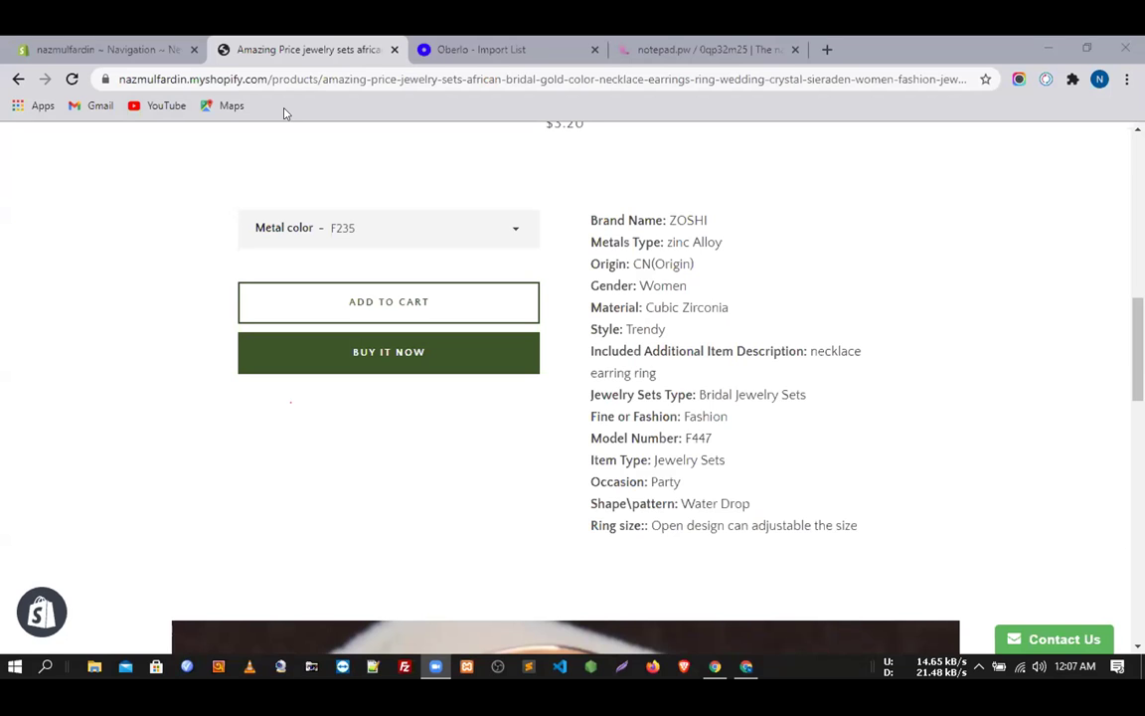
click(85, 40)
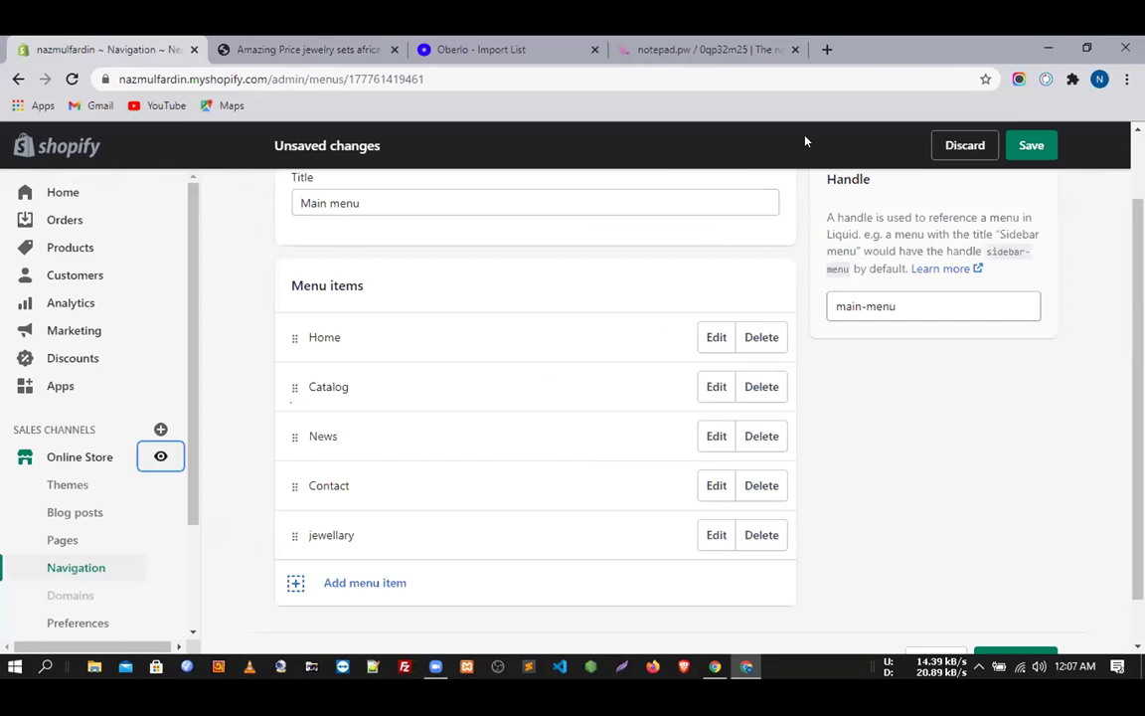
click(240, 49)
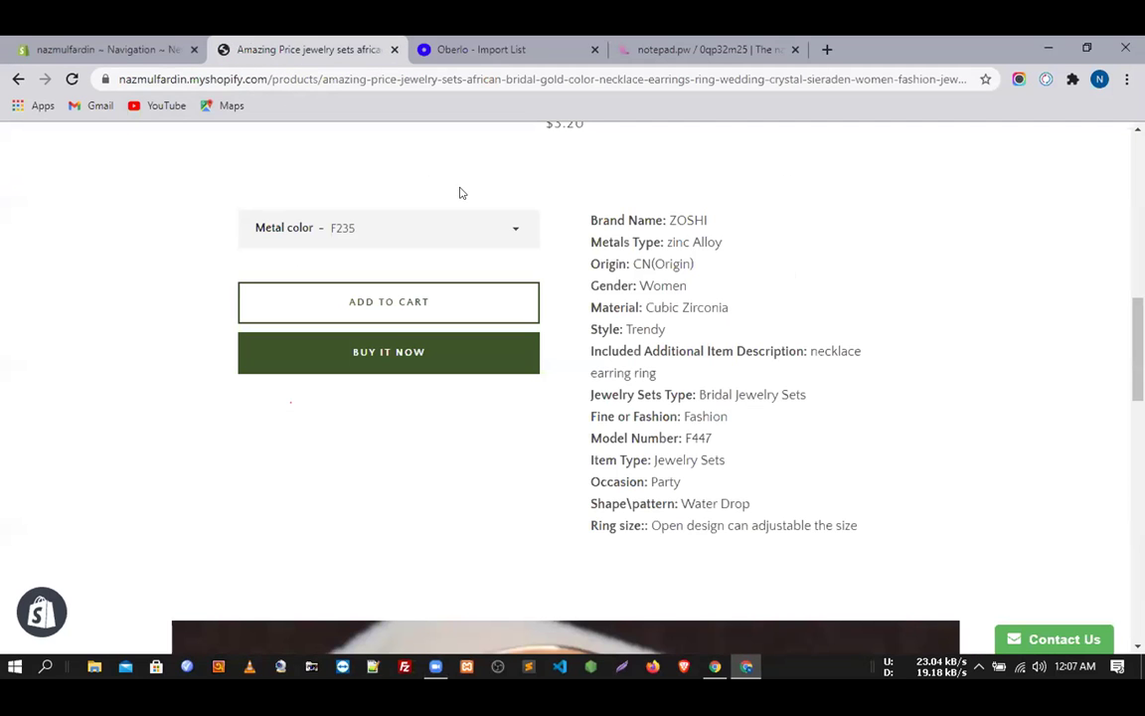